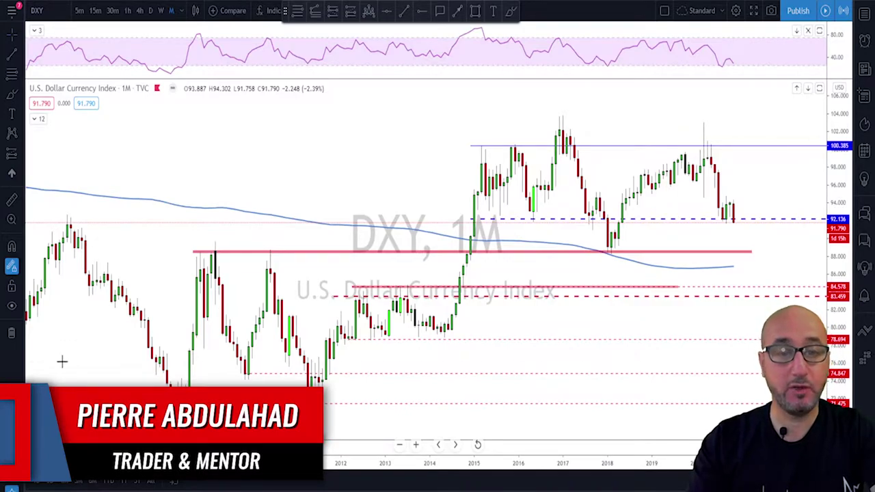
Step: Brush a line down the 2020 decline from the 100.385 level to the 92.136 level, add a short horizontal mark, and undo the strokes
click(512, 14)
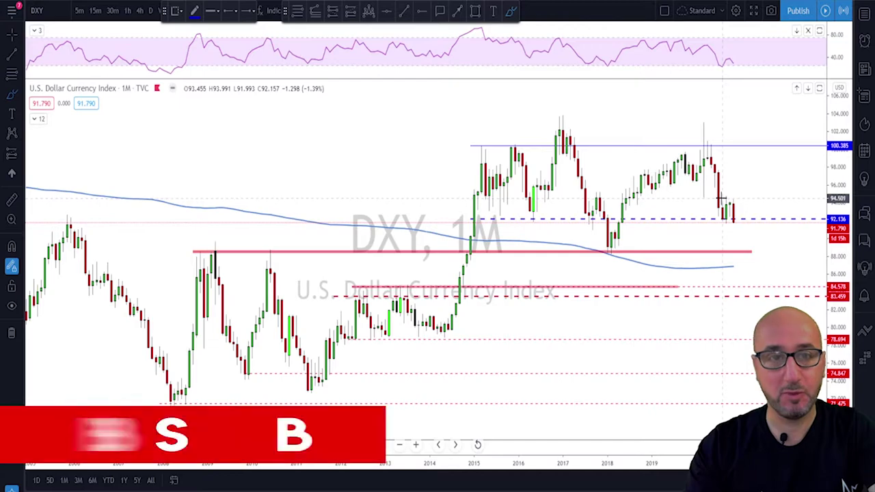
scroll(722, 198, up, 1)
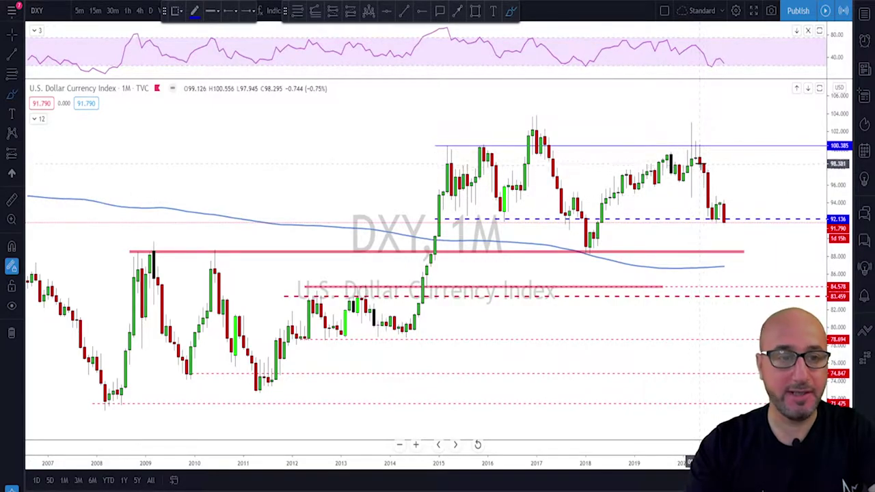
mouse_move(695, 146)
mouse_down()
mouse_move(713, 220)
mouse_move(718, 185)
mouse_move(735, 212)
mouse_move(732, 190)
mouse_up()
key(ctrl+z)
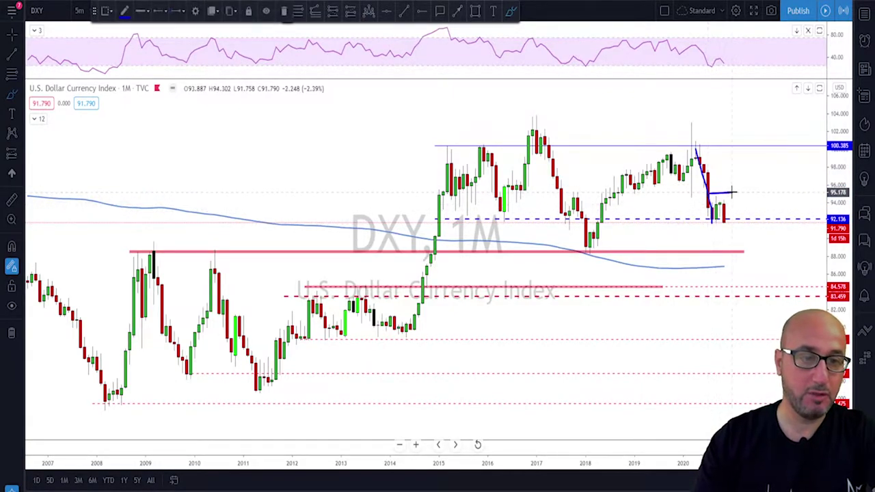
key(ctrl+z)
scroll(715, 235, up, 1)
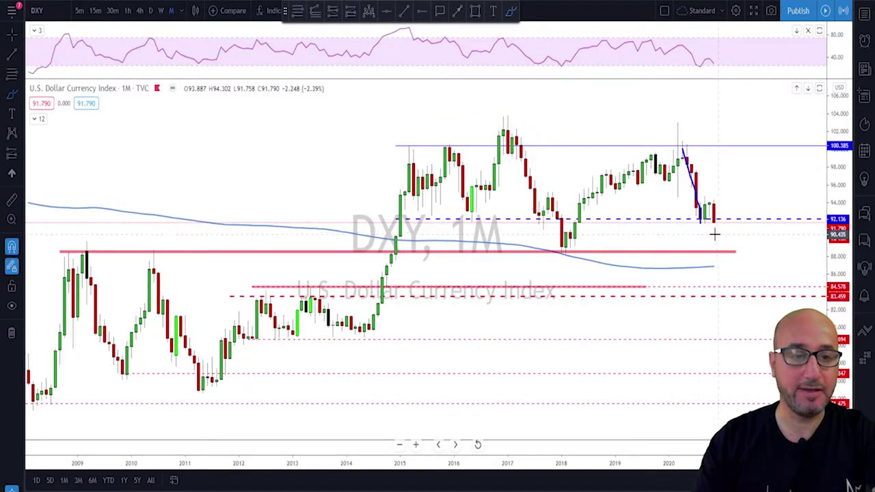
Step: Circle the August–September 2020 lows on the dashed 92.136 level with the brush, and undo the circle
scroll(711, 234, up, 2)
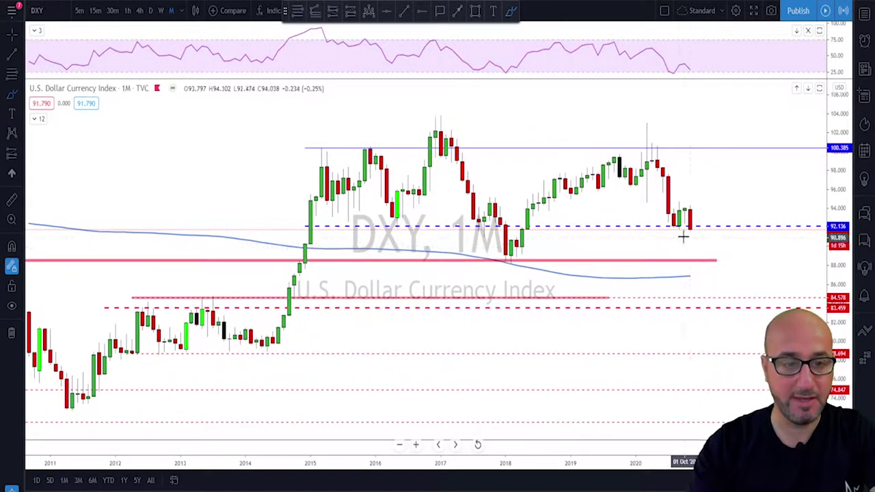
mouse_move(676, 223)
mouse_down()
mouse_move(671, 231)
mouse_move(685, 225)
mouse_move(674, 224)
mouse_up()
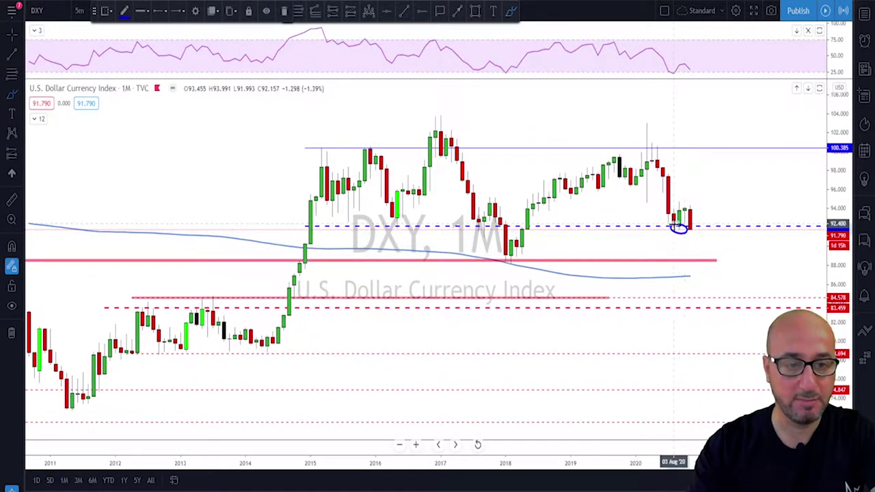
key(ctrl)
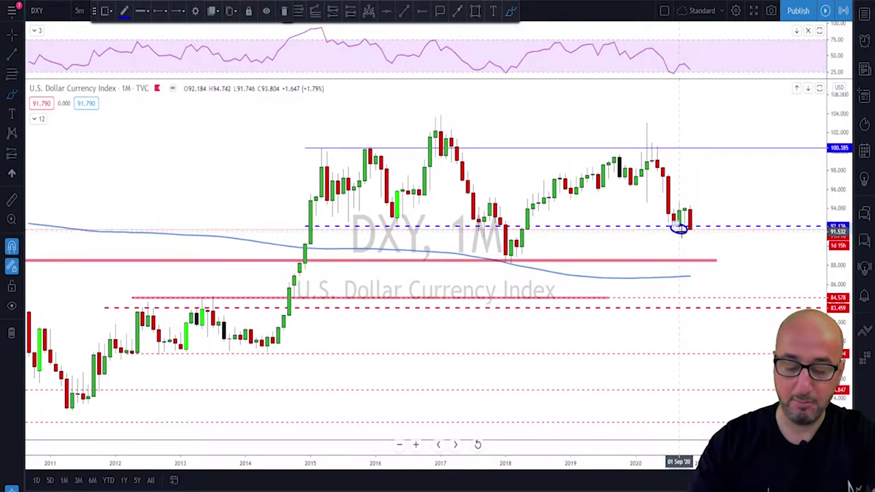
key(ctrl+z)
Step: Brush a projected drop to the red support zone near 88.5 and trace the decline from the March 2020 peak, undoing each stroke
scroll(685, 245, up, 1)
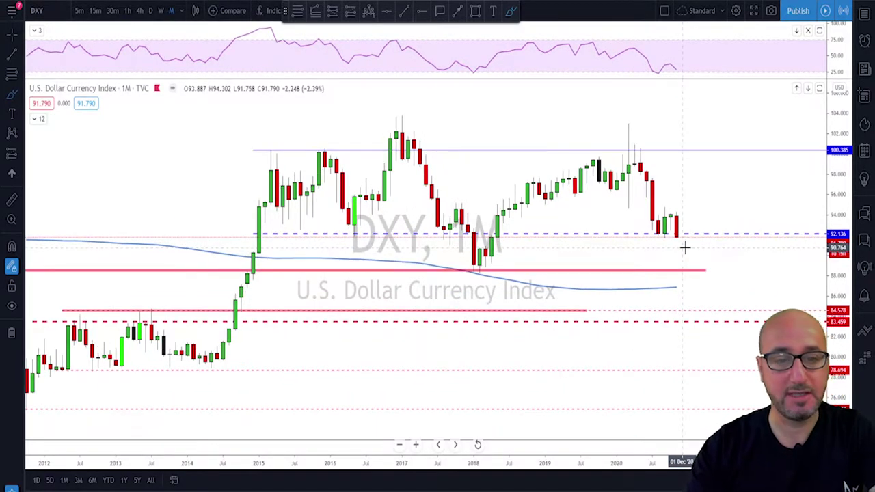
drag(676, 232, 694, 273)
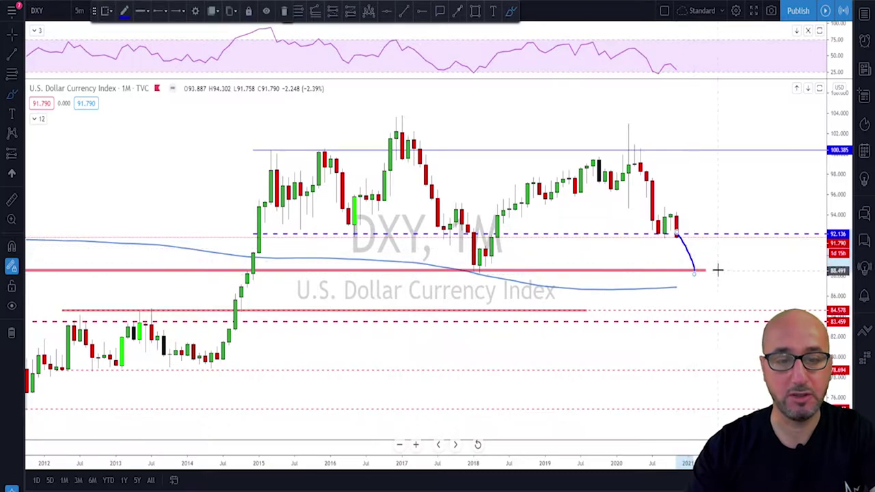
key(ctrl+z)
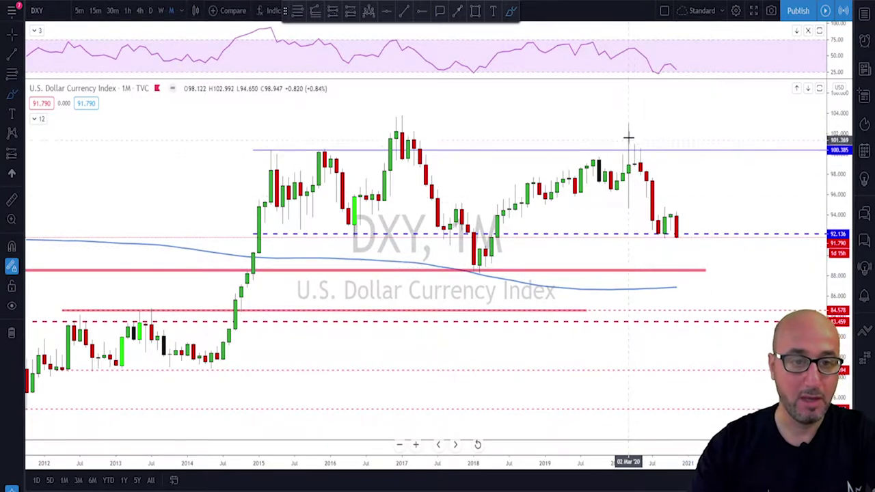
mouse_move(626, 128)
mouse_down()
mouse_move(665, 237)
mouse_move(670, 206)
mouse_move(680, 239)
mouse_up()
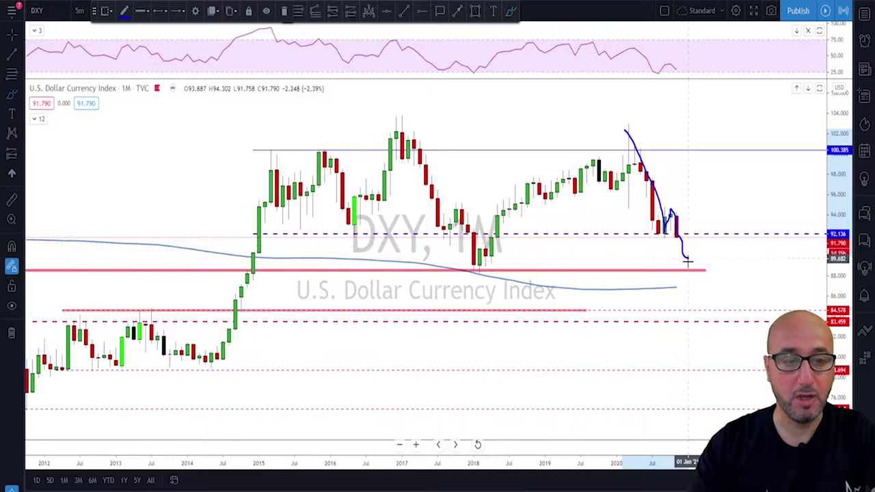
key(ctrl+z)
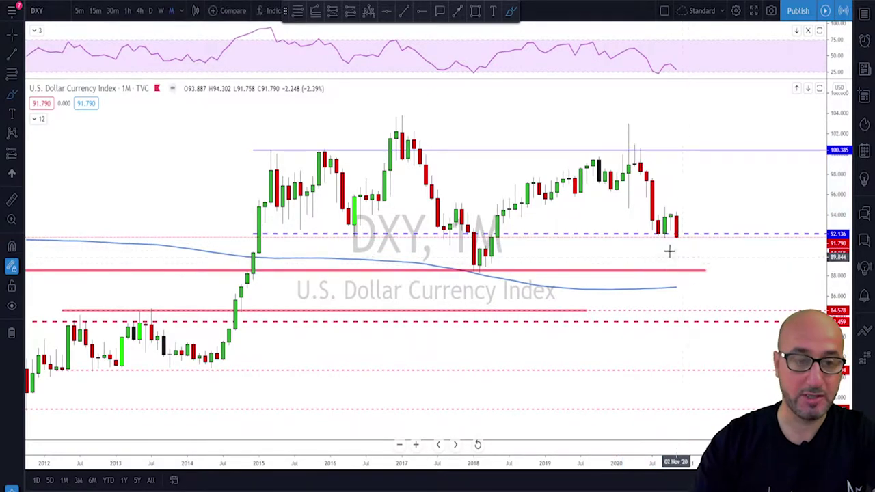
Step: Switch the DXY chart to the weekly timeframe and bring the price action since mid-2017 into view
click(164, 14)
scroll(612, 116, down, 3)
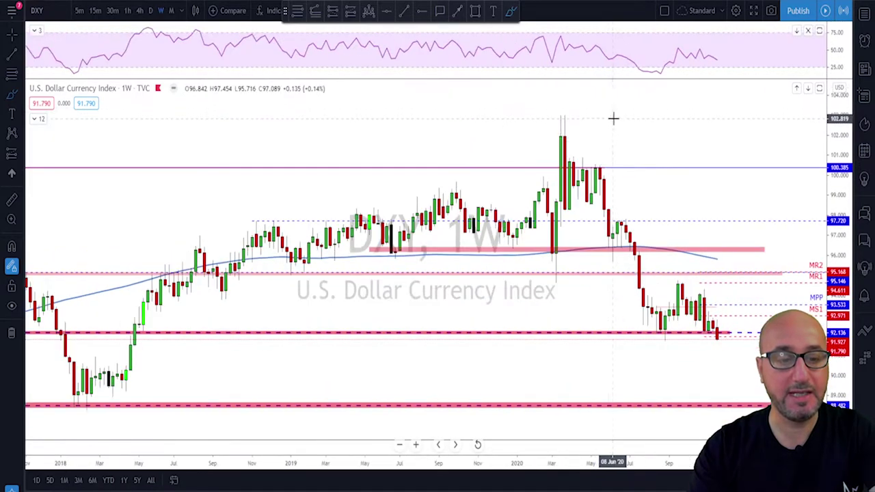
scroll(669, 230, down, 2)
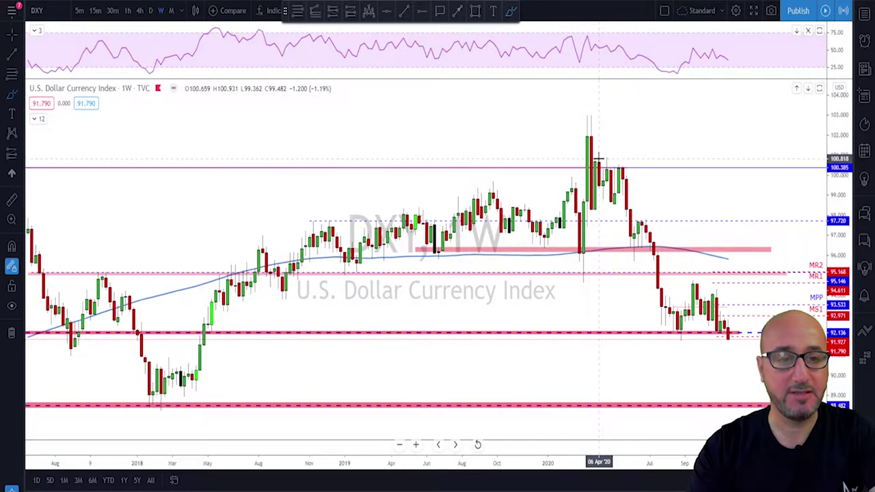
Step: Brush arcs over the successive lower highs from April to November 2020, and undo all the arcs
drag(601, 159, 630, 174)
drag(635, 223, 661, 223)
drag(682, 288, 702, 283)
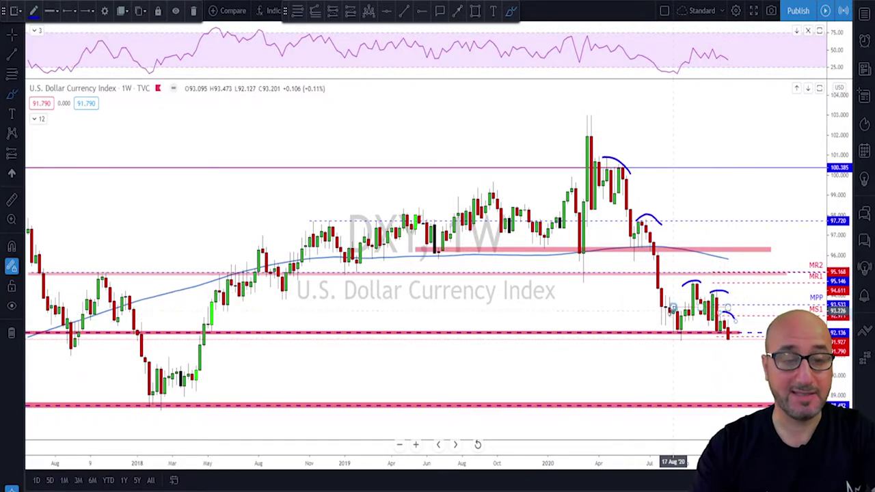
scroll(707, 356, up, 1)
scroll(658, 357, up, 2)
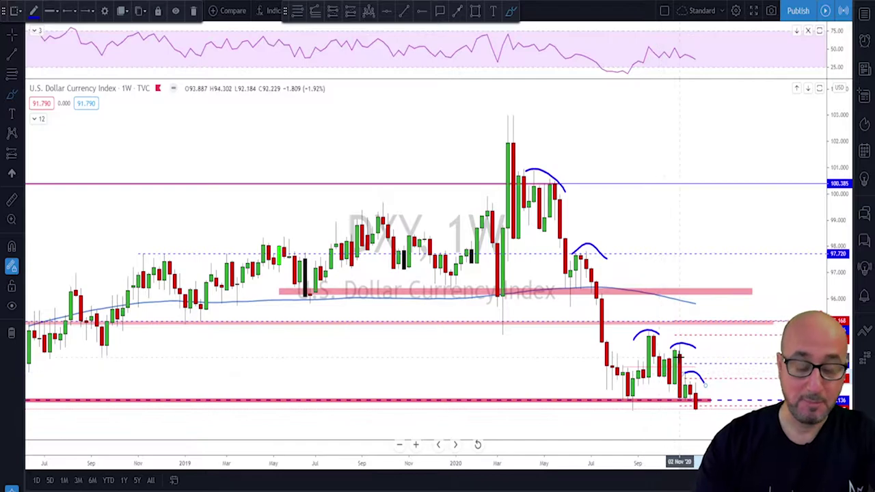
key(ctrl+z)
key(ctrl+z)
key(ctrl+z)
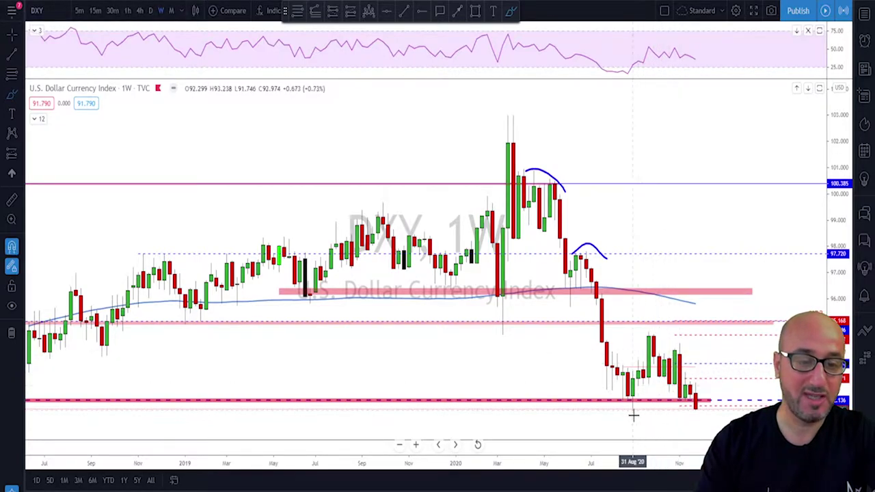
key(ctrl+z)
Step: Circle the late-August 2020 low and the May 2016 low near the 92.136 support with the brush, and remove both circles
drag(637, 406, 639, 408)
key(ctrl+z)
scroll(611, 342, down, 3)
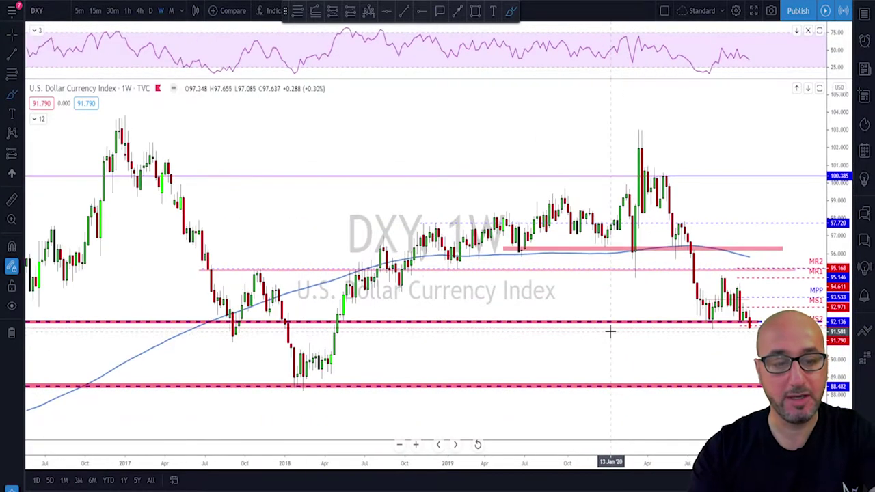
scroll(504, 313, down, 2)
scroll(328, 332, down, 2)
scroll(185, 296, down, 2)
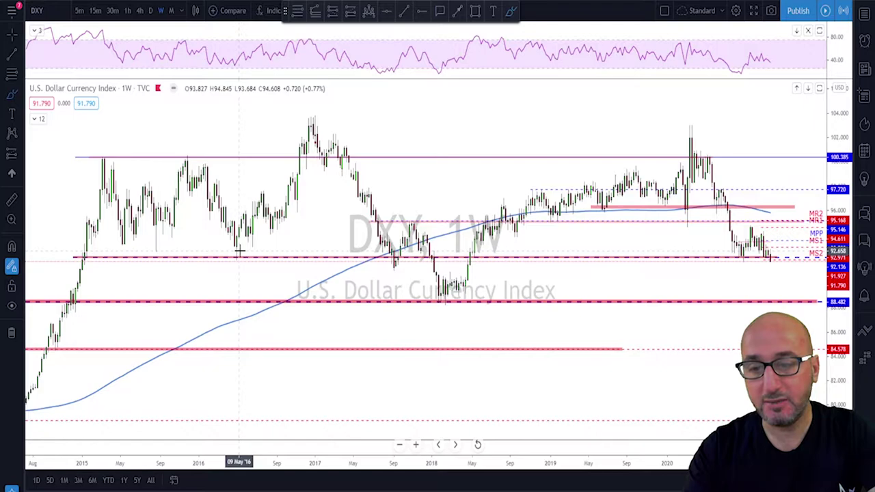
mouse_move(239, 252)
mouse_down()
mouse_move(230, 257)
mouse_move(237, 250)
mouse_up()
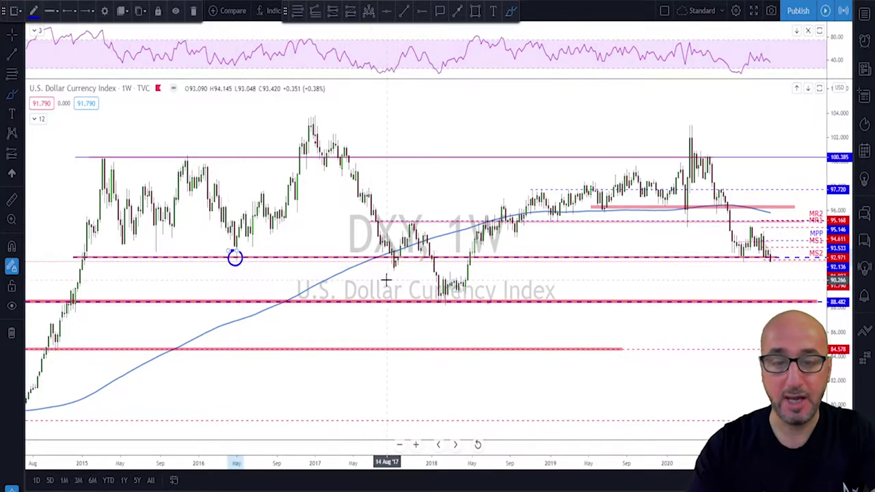
click(504, 267)
Step: Draw a rising trendline under the oscillator's lows from late August to November 2020, and discard it
scroll(516, 273, up, 1)
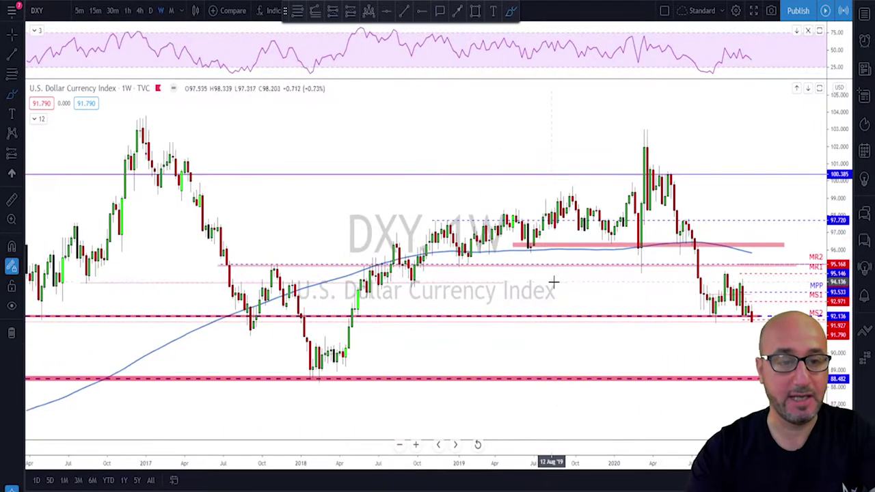
scroll(553, 283, up, 1)
scroll(576, 281, up, 1)
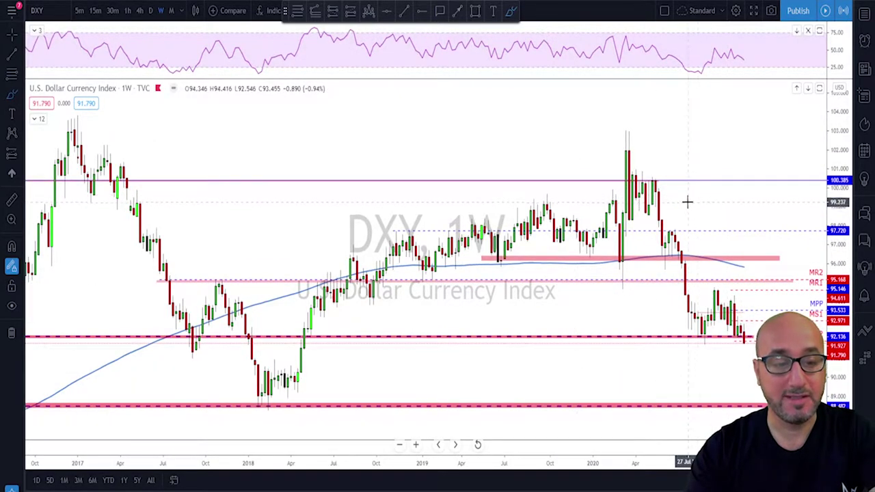
scroll(687, 201, up, 1)
scroll(684, 193, down, 1)
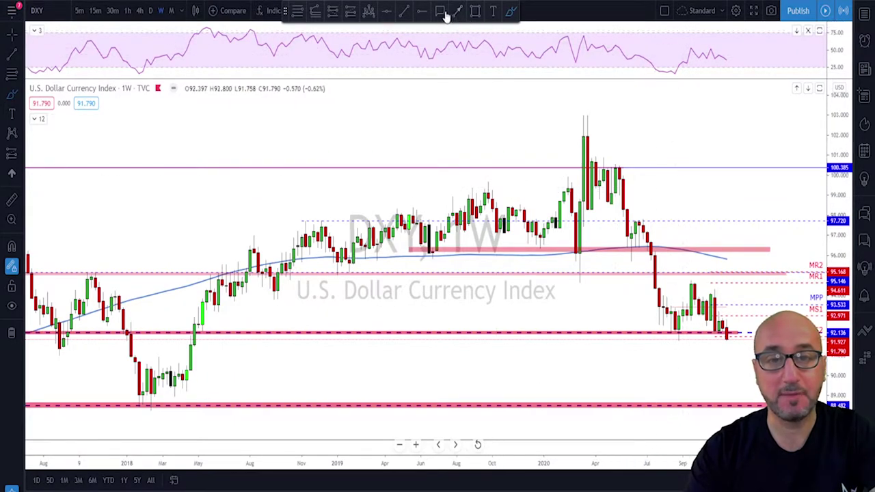
click(408, 14)
click(672, 73)
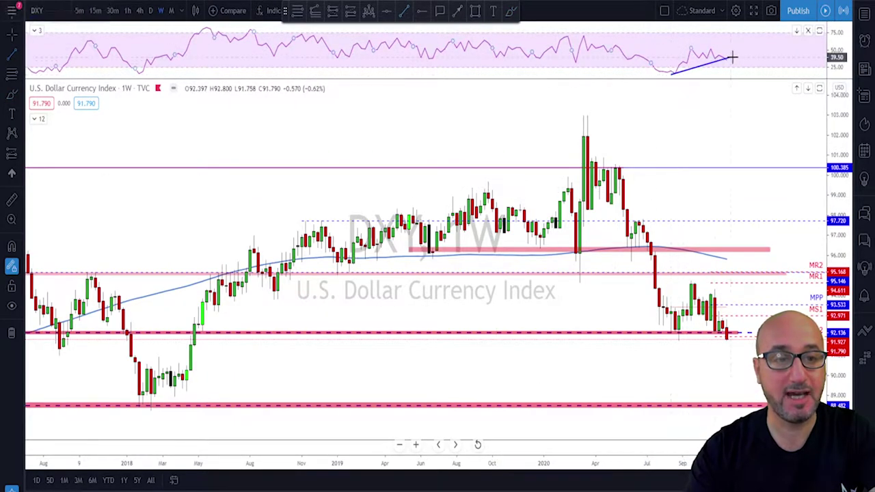
click(736, 60)
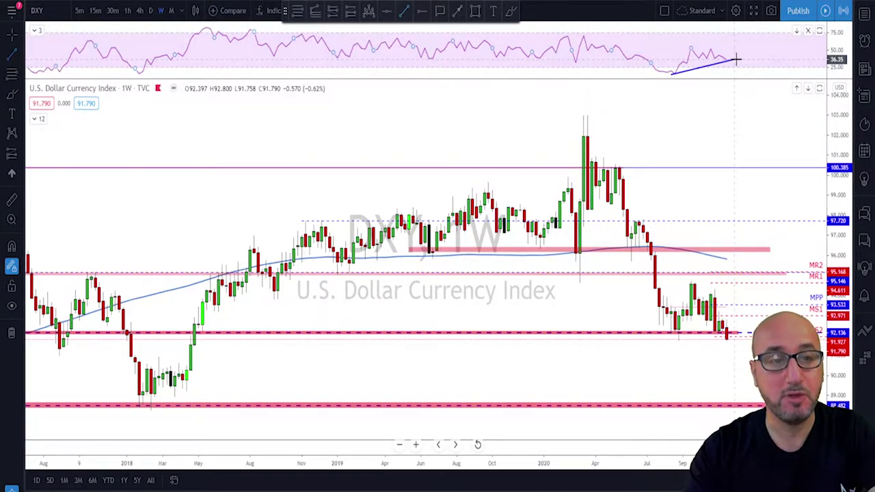
key(Escape)
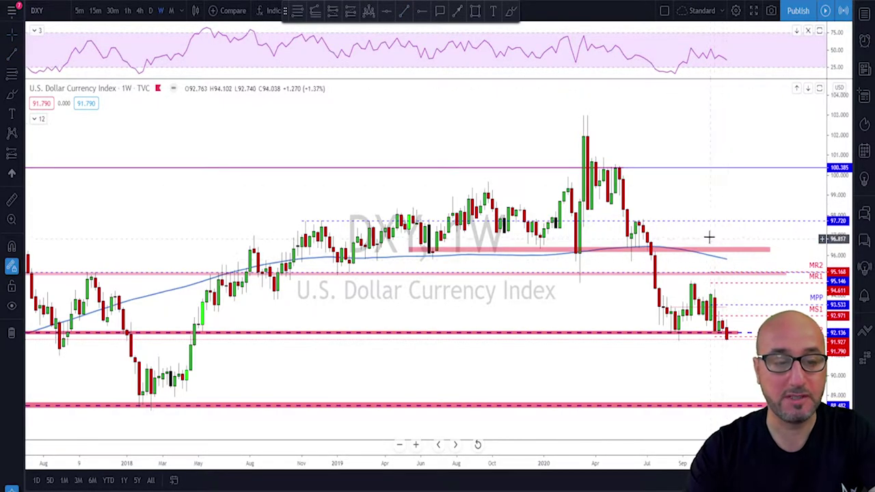
Step: Brush a downward stroke through the latest weekly candles to below the 92.136 support, and delete it
scroll(682, 196, down, 4)
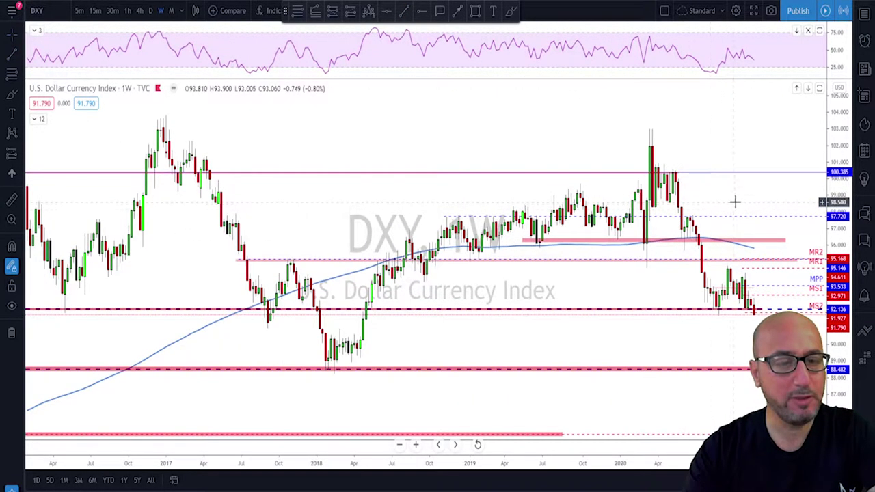
drag(735, 202, 706, 197)
scroll(705, 194, up, 1)
scroll(706, 194, down, 1)
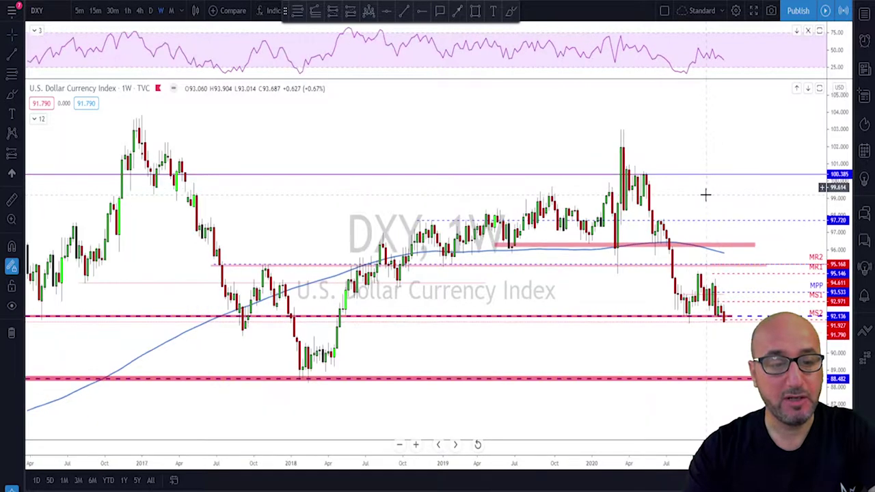
click(511, 12)
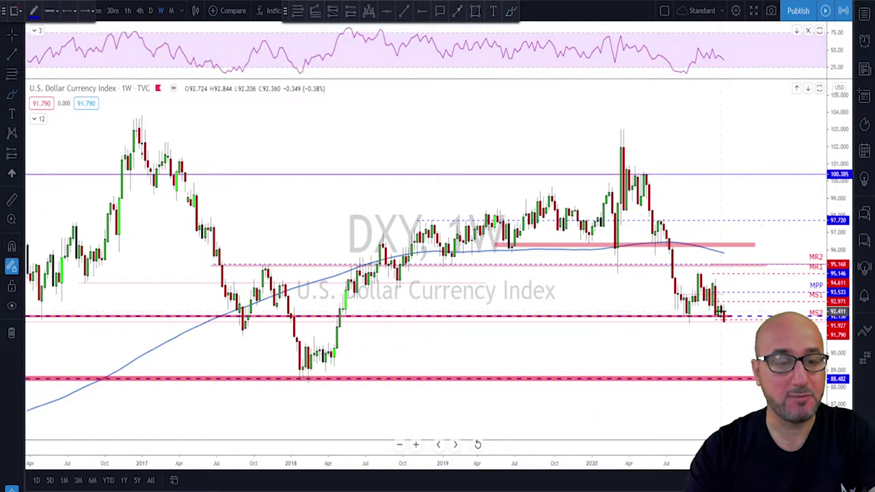
drag(713, 301, 716, 301)
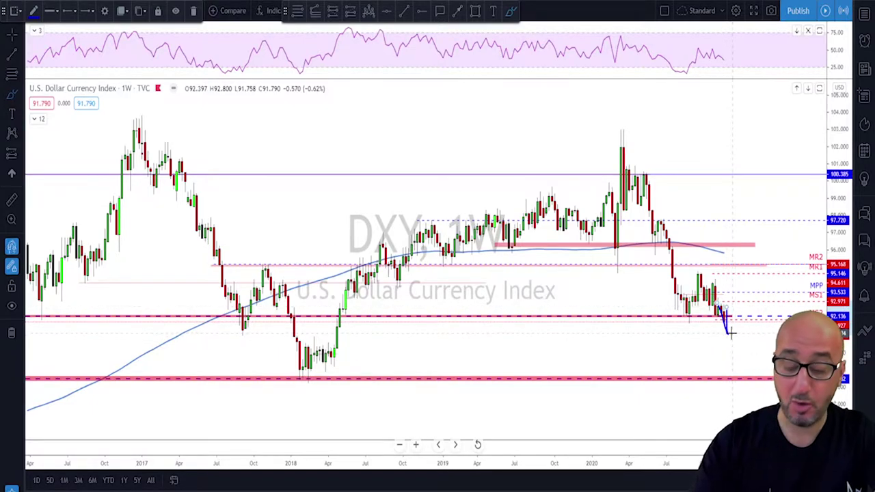
key(Delete)
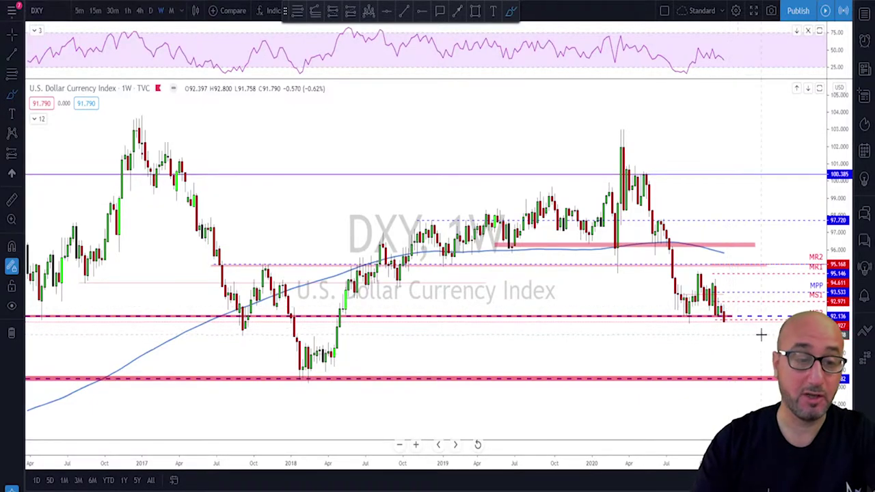
Step: Switch the chart to the daily timeframe and circle the early-September 2020 low just below the 92.136 support with the brush
click(151, 12)
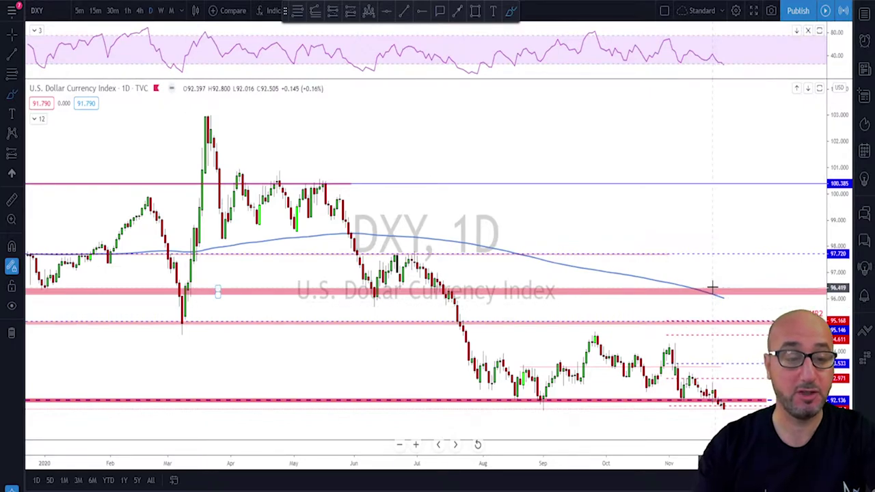
scroll(712, 289, down, 5)
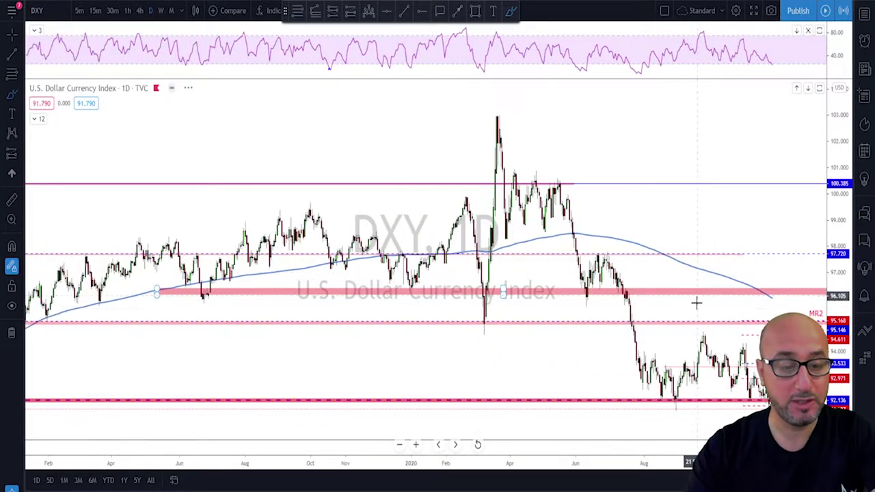
scroll(680, 406, up, 4)
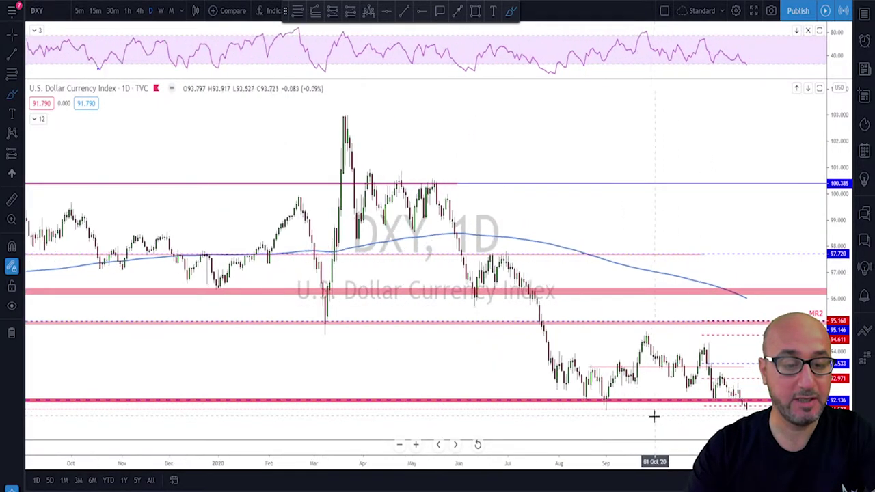
click(559, 402)
drag(559, 403, 562, 408)
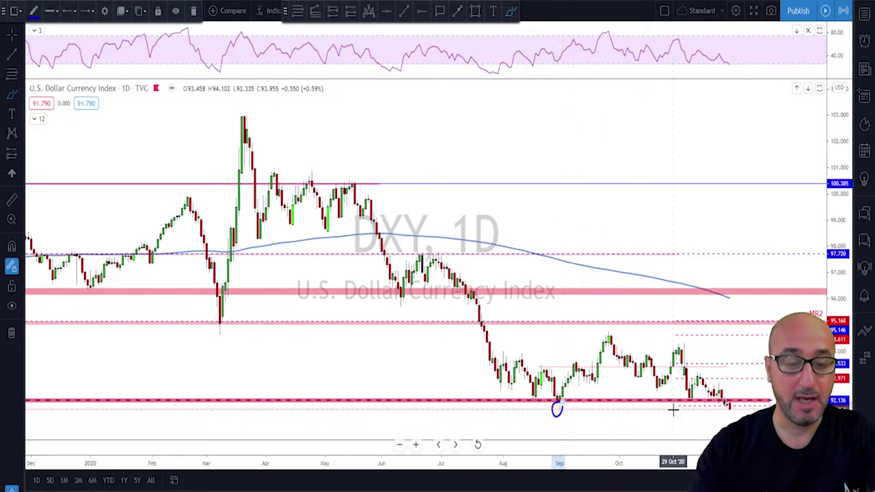
Step: Delete the circle at the early-September low and switch the dollar index chart to the 4-hour timeframe
key(Delete)
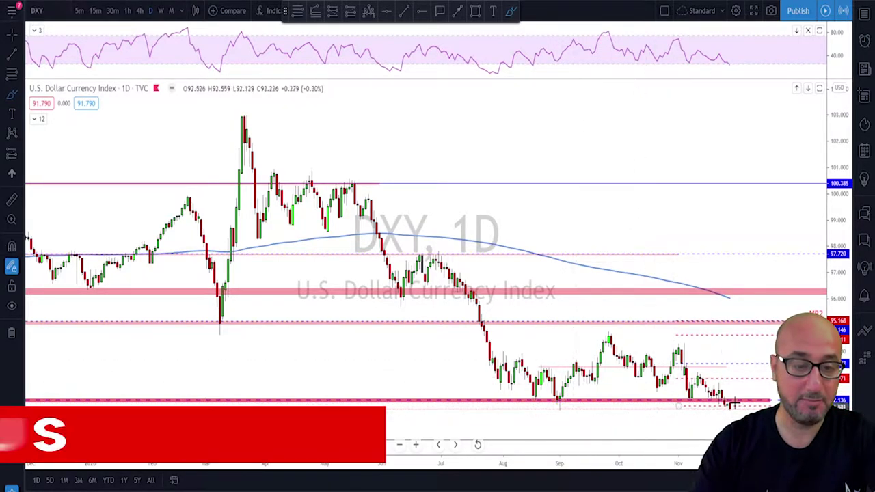
scroll(735, 402, down, 2)
scroll(736, 403, down, 2)
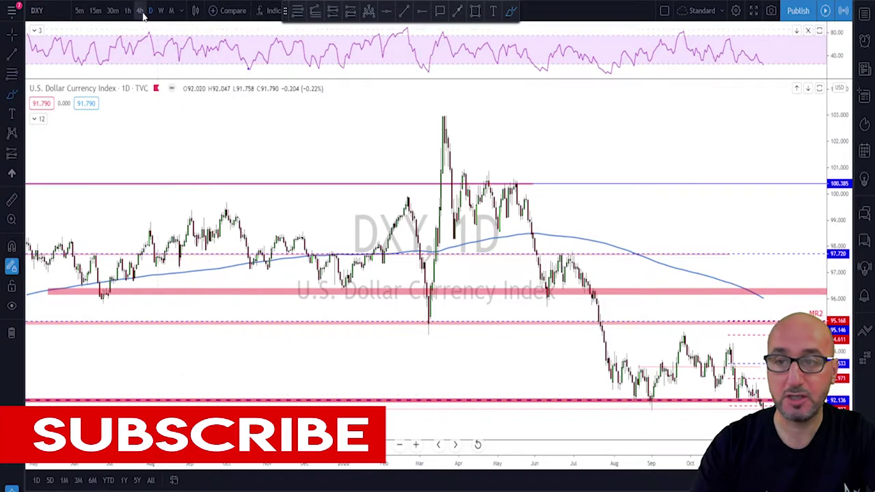
click(140, 10)
scroll(663, 168, down, 1)
scroll(663, 168, up, 1)
scroll(664, 169, down, 1)
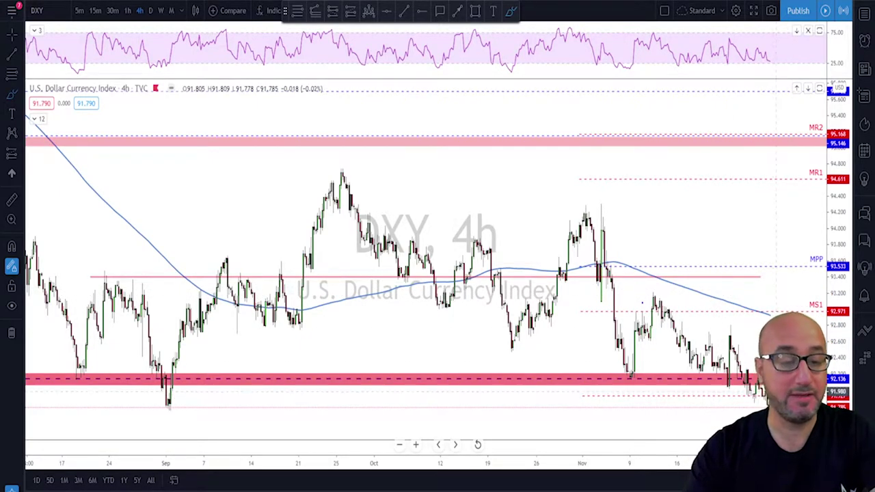
scroll(557, 393, up, 1)
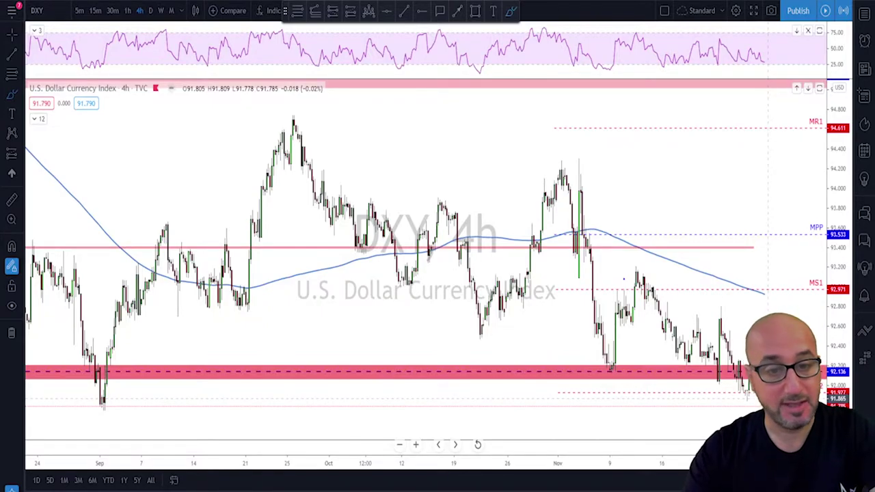
Step: Return to the daily timeframe, brush a circled V-shaped dip below the 92.136 support at the latest candles, and remove the strokes
click(151, 10)
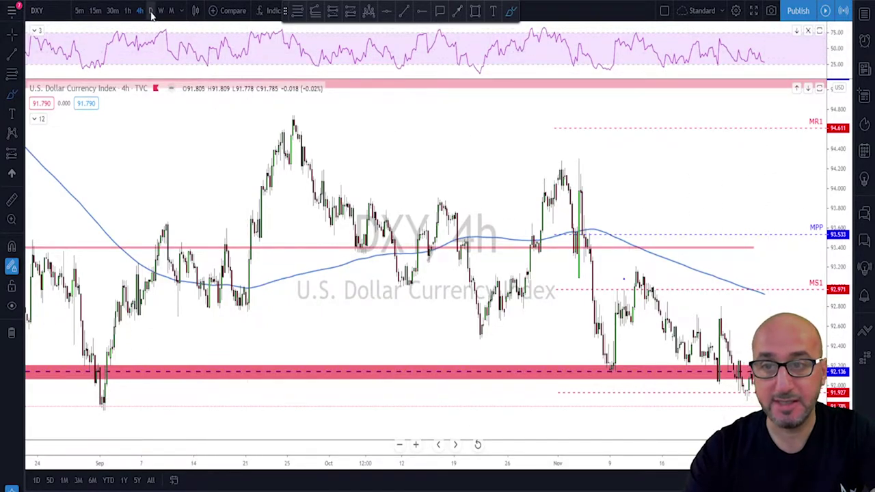
scroll(710, 320, up, 1)
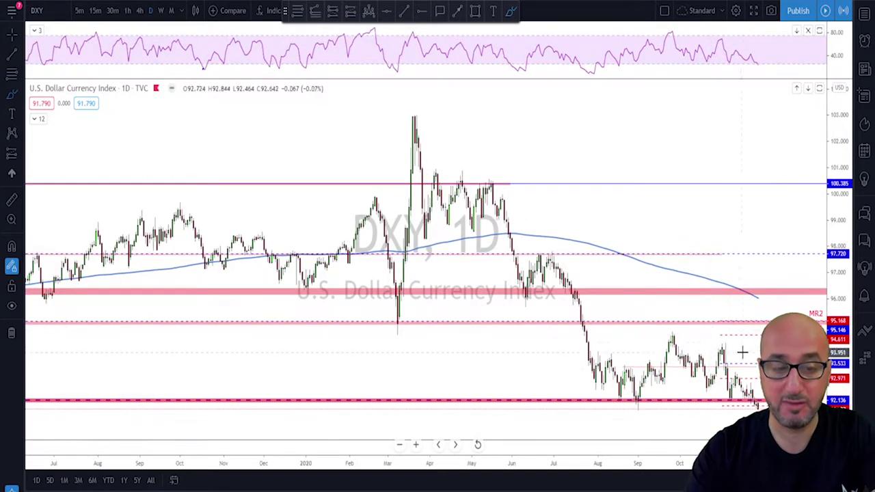
drag(757, 346, 654, 307)
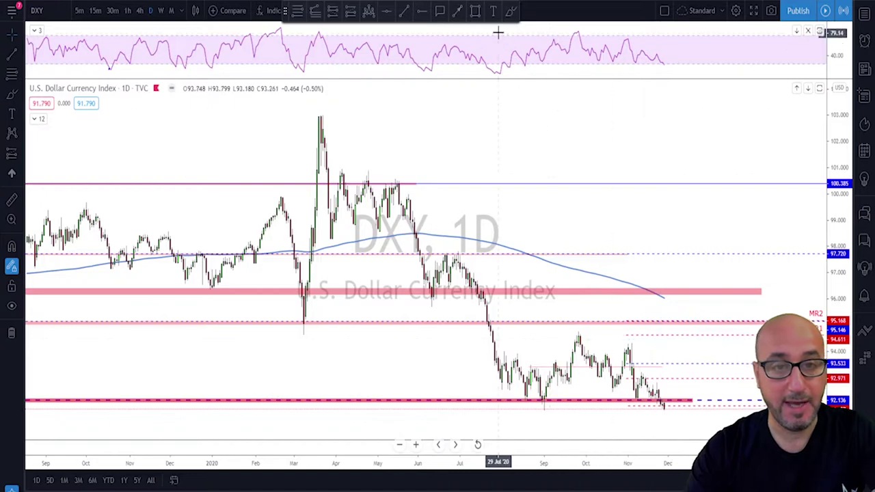
click(511, 11)
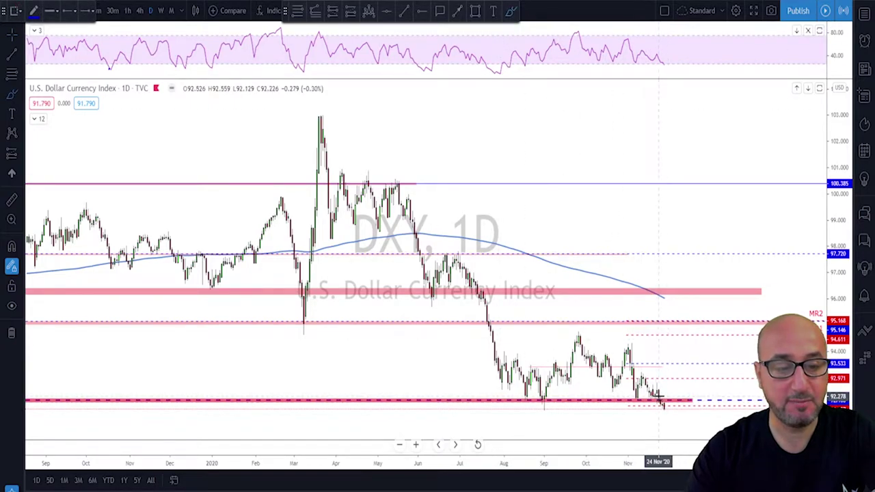
drag(662, 399, 668, 424)
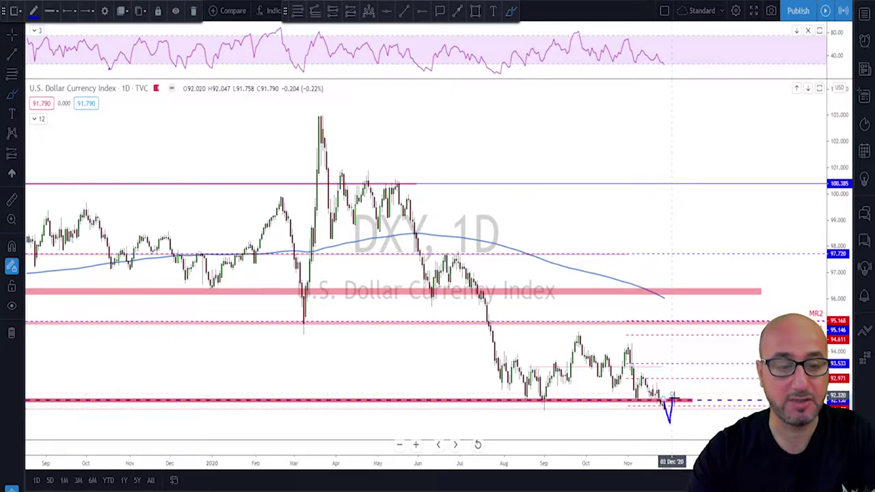
mouse_move(672, 396)
mouse_down()
mouse_move(657, 410)
mouse_move(686, 404)
mouse_up()
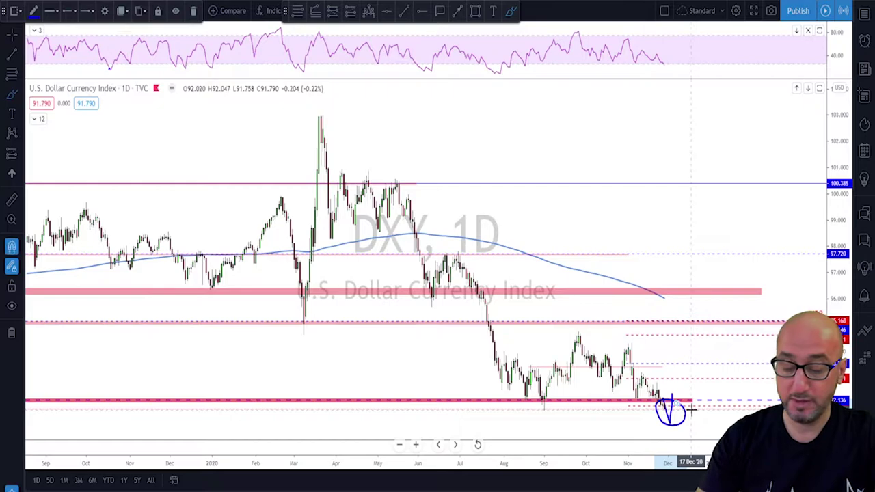
click(695, 411)
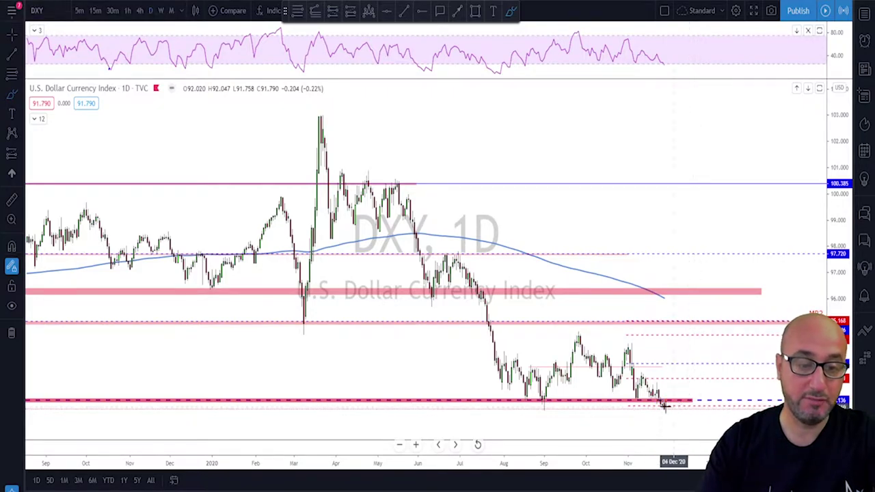
Step: Reopen the 4-hour dollar index chart and examine the price against the 92.136 support back to the early-September low
click(140, 10)
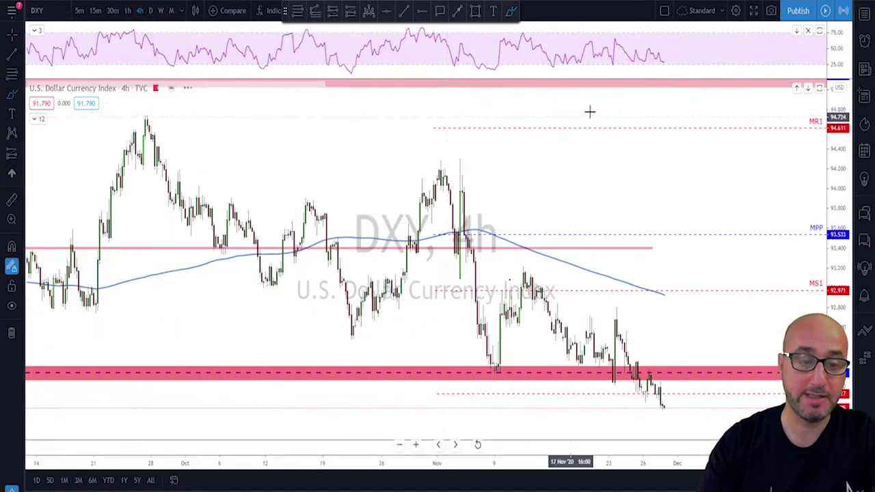
scroll(645, 101, down, 5)
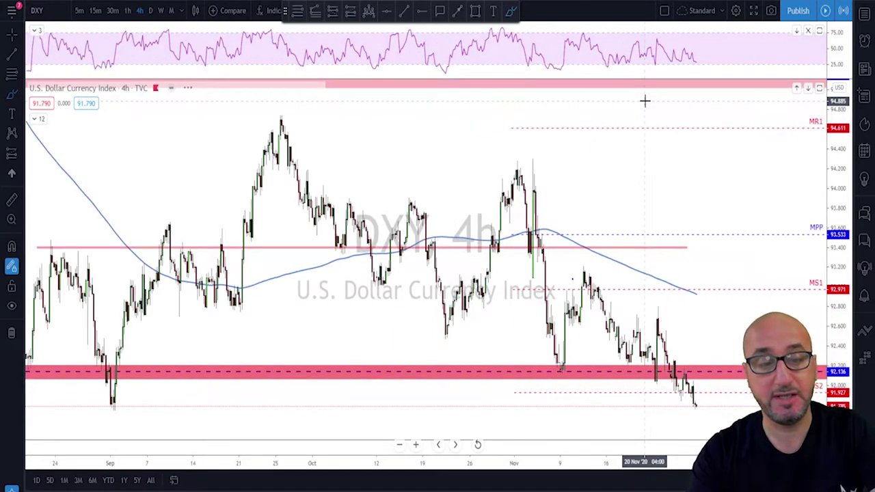
scroll(645, 102, down, 2)
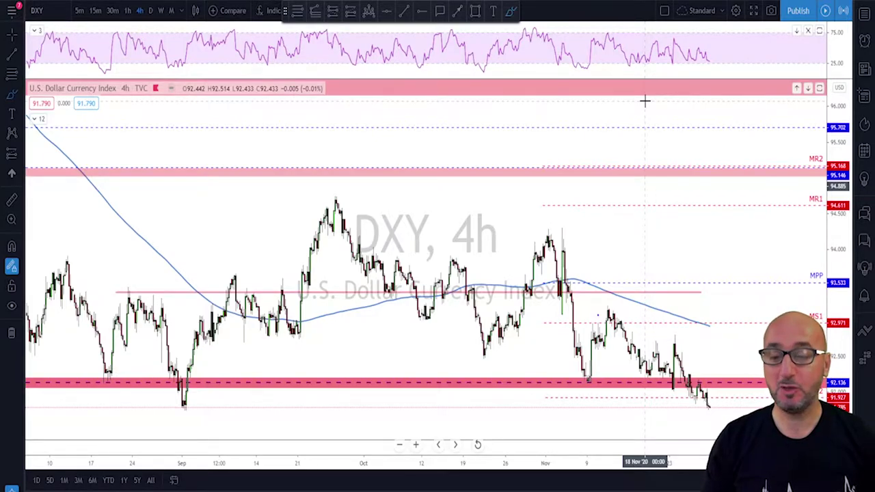
Step: Open the Gold chart on the daily timeframe and view the latest price at the green support zone near 1777.00
key(Down)
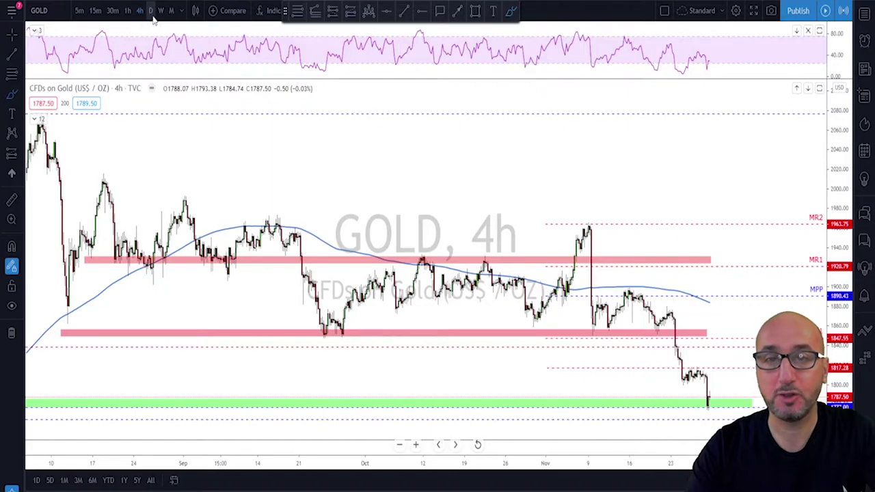
click(151, 11)
scroll(692, 110, up, 5)
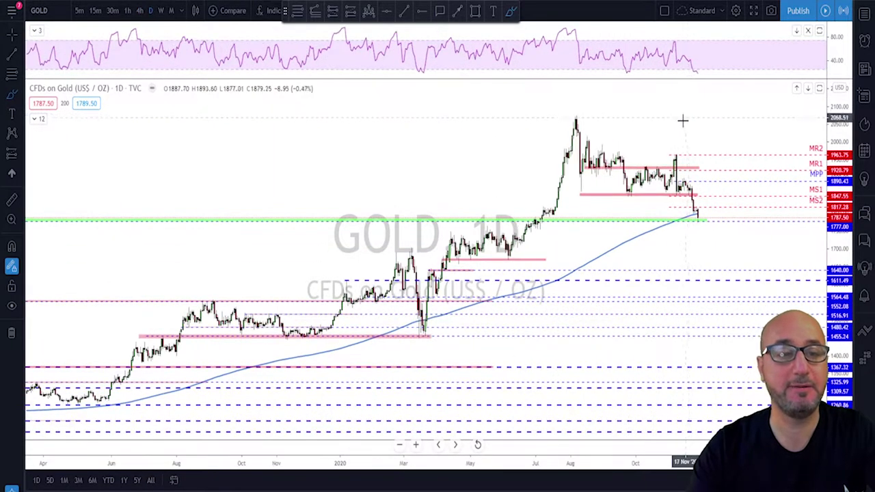
scroll(690, 161, down, 2)
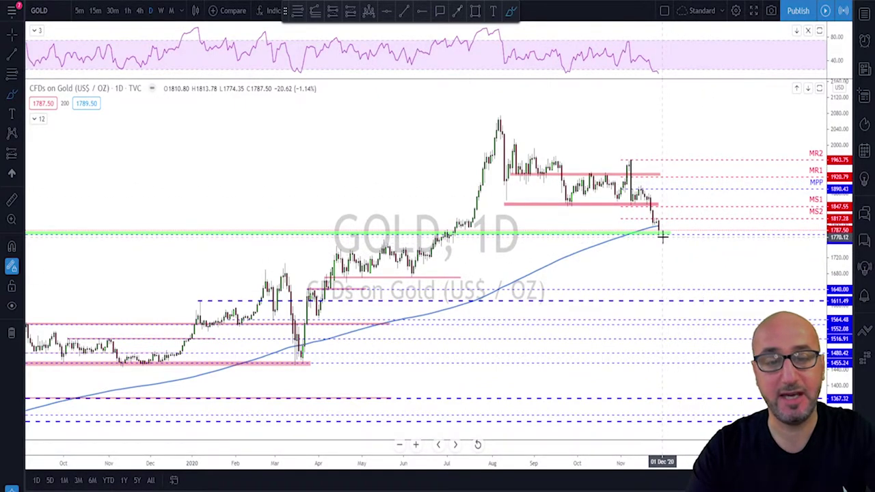
scroll(664, 239, down, 5)
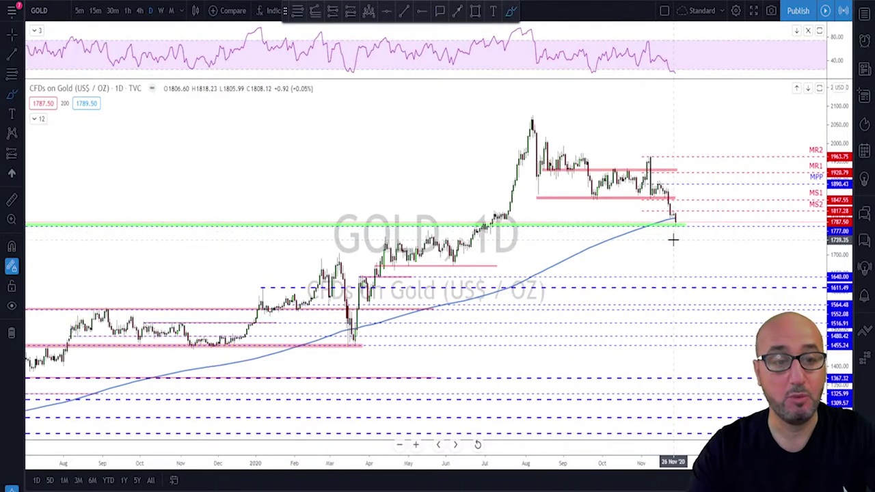
scroll(495, 212, down, 4)
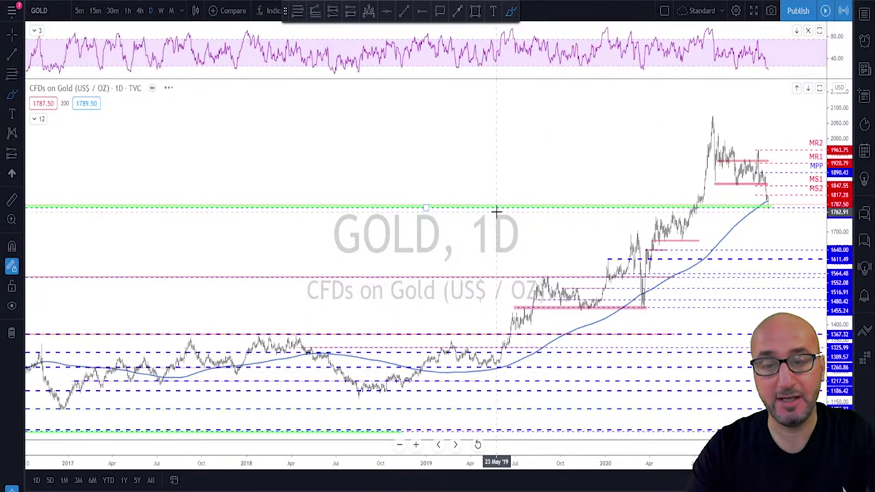
Step: Switch the gold chart to the weekly timeframe and focus on the 2011–2012 highs along the green level
click(160, 11)
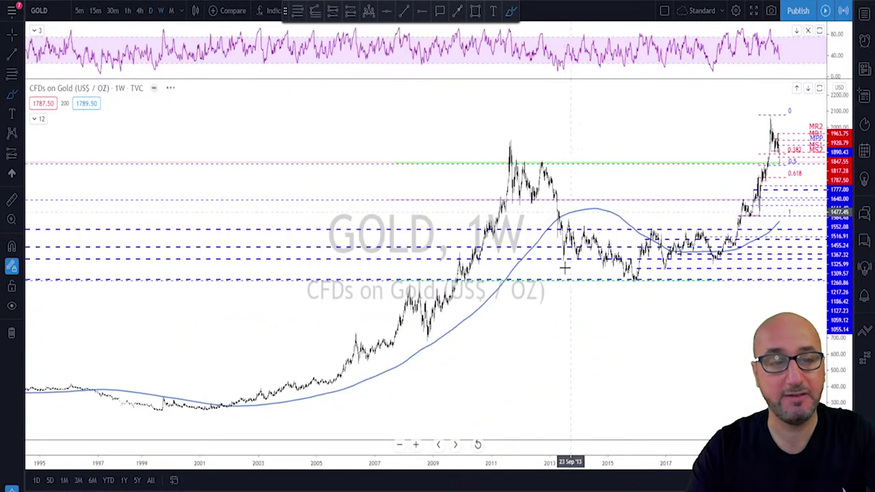
scroll(567, 232, up, 3)
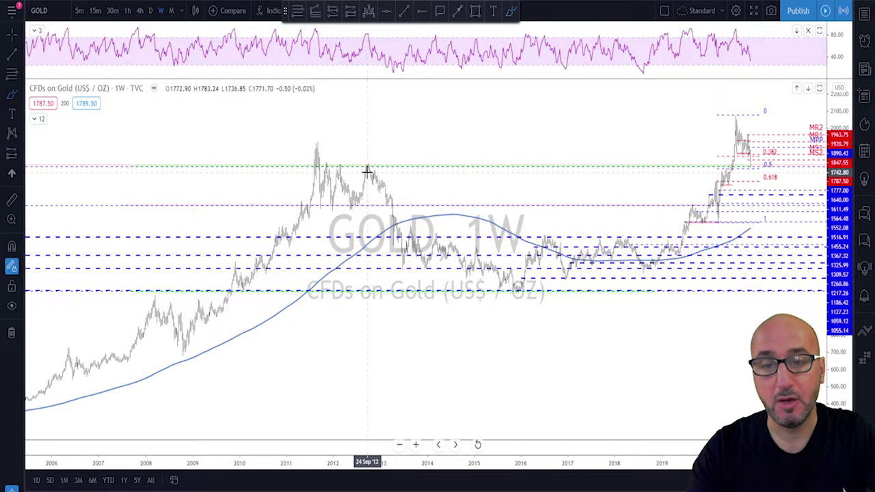
scroll(347, 181, up, 1)
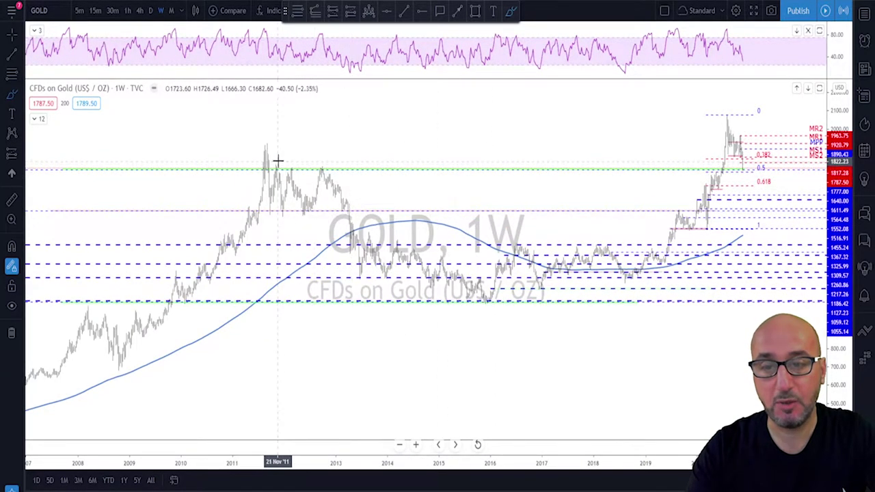
Step: Circle the three 2011–2012 gold highs at the green level with the brush, and undo the circles
drag(278, 164, 331, 162)
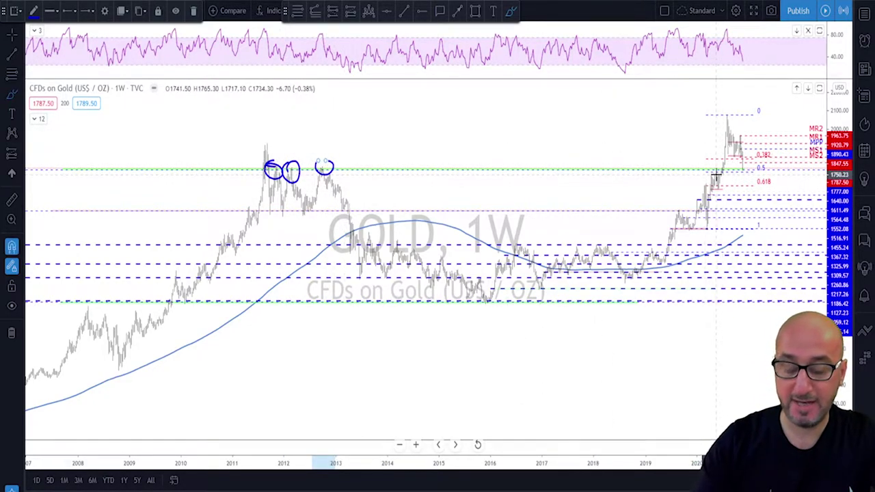
key(ctrl+z)
key(ctrl+z)
key(ctrl+z)
Step: Circle the March 2020 low, the August 2020 high and the 0.5 Fibonacci level with the brush, and delete the circles
scroll(715, 175, up, 8)
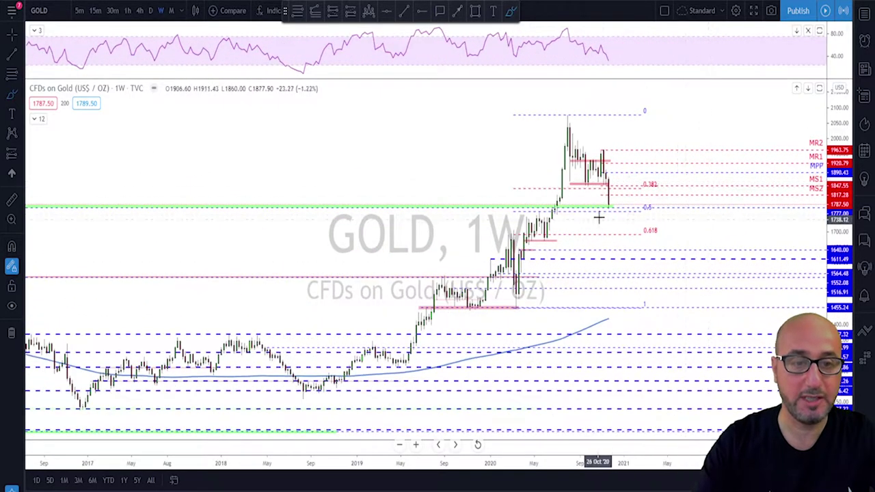
scroll(615, 208, down, 2)
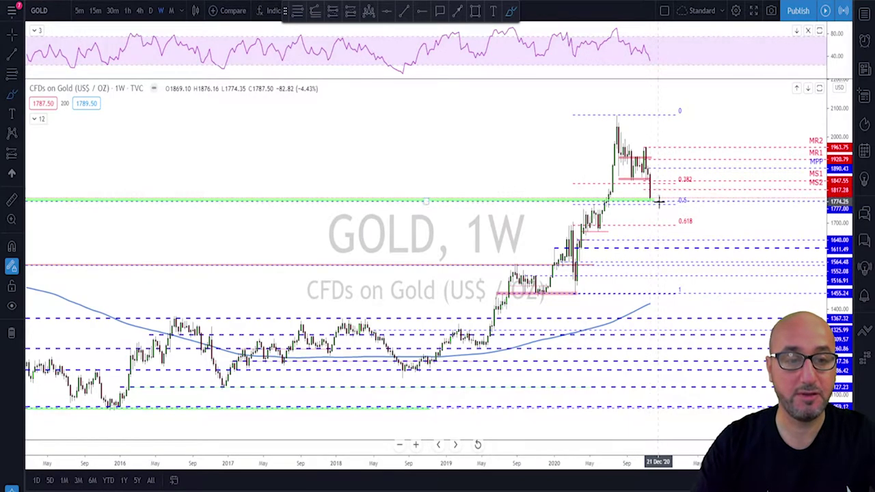
scroll(666, 219, up, 1)
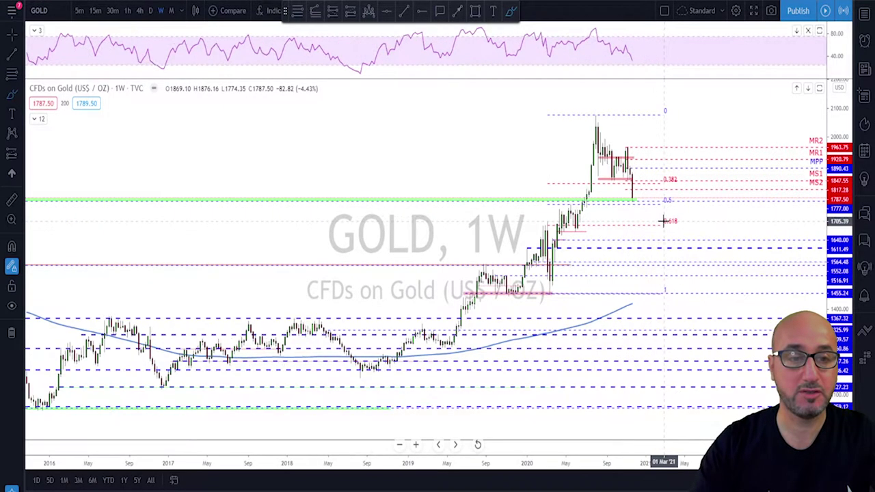
click(553, 290)
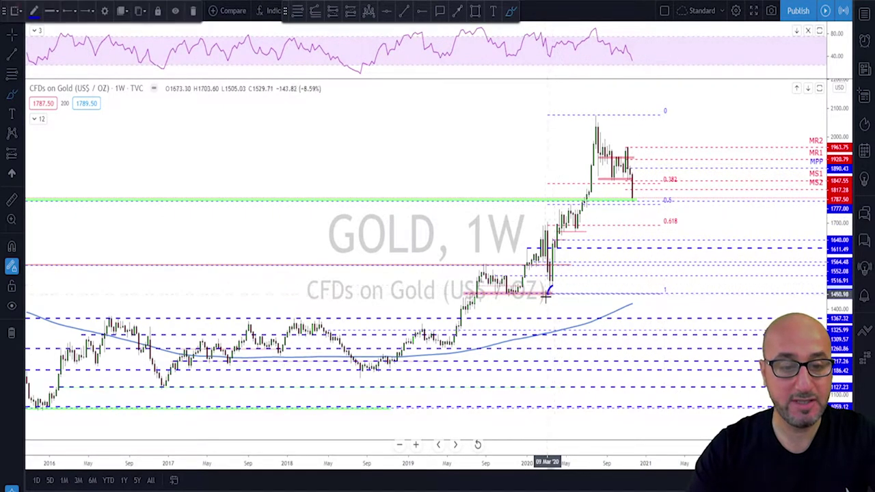
click(597, 113)
drag(665, 194, 669, 195)
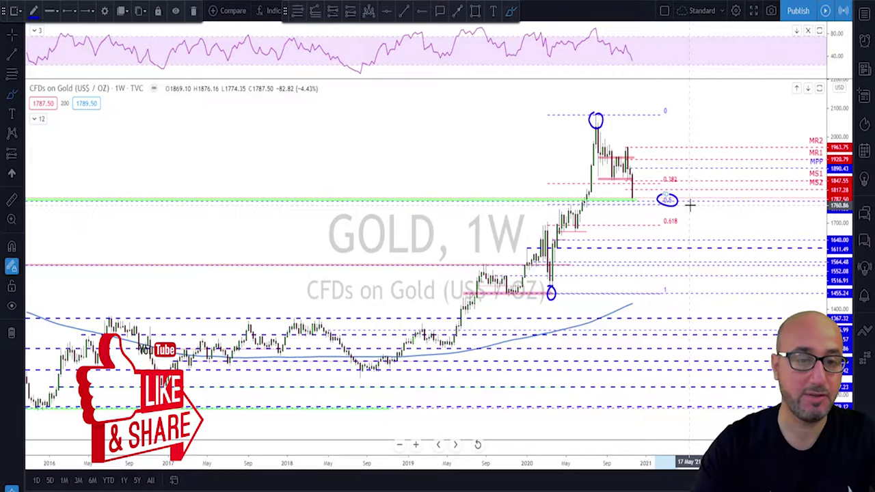
key(Delete)
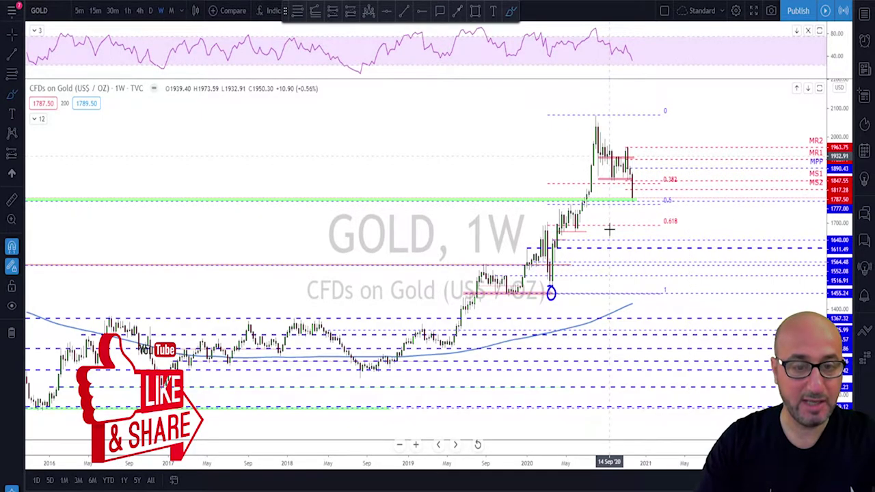
Step: Trace gold's path with the brush from the March 2020 low through the August high and green level to above 2100, and undo the drawing
scroll(609, 229, down, 5)
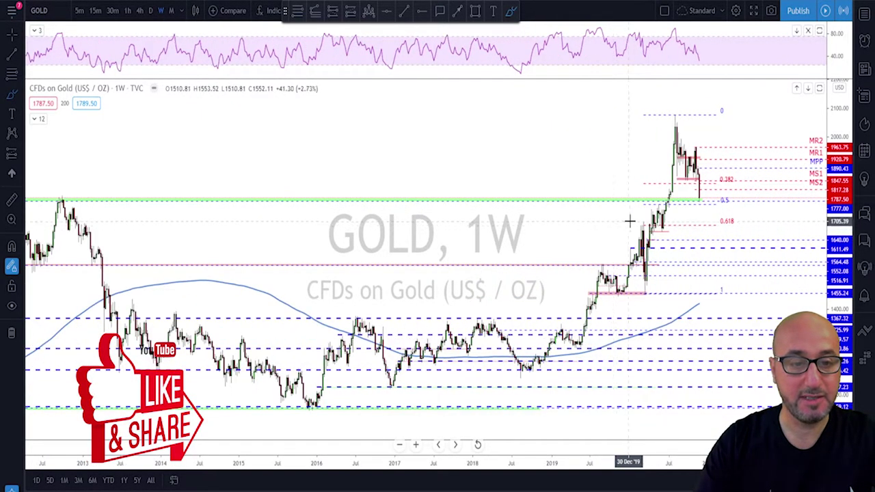
scroll(630, 220, up, 3)
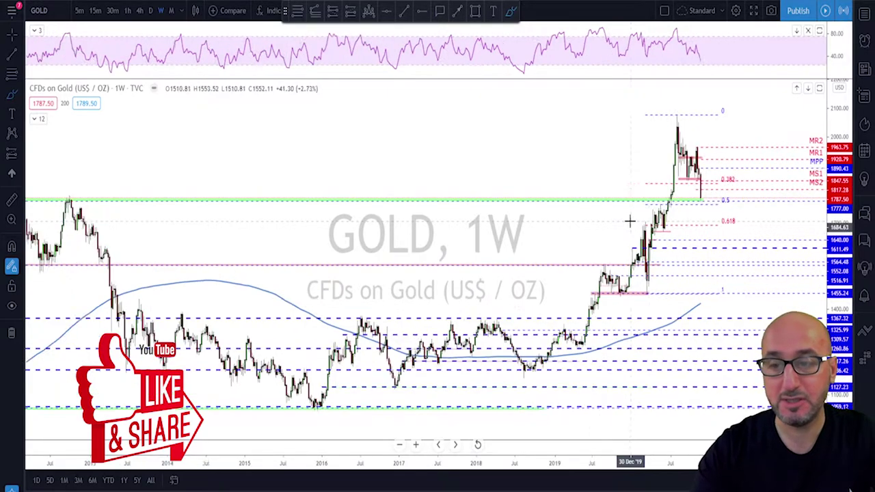
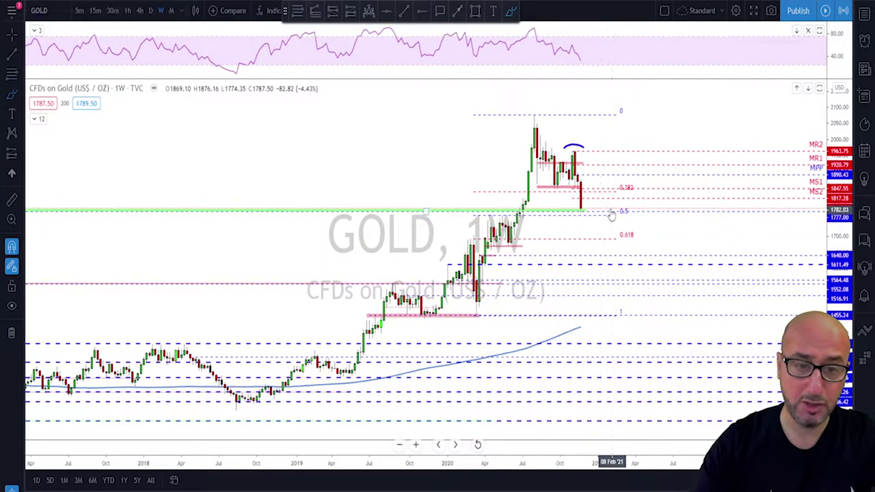
scroll(601, 202, down, 3)
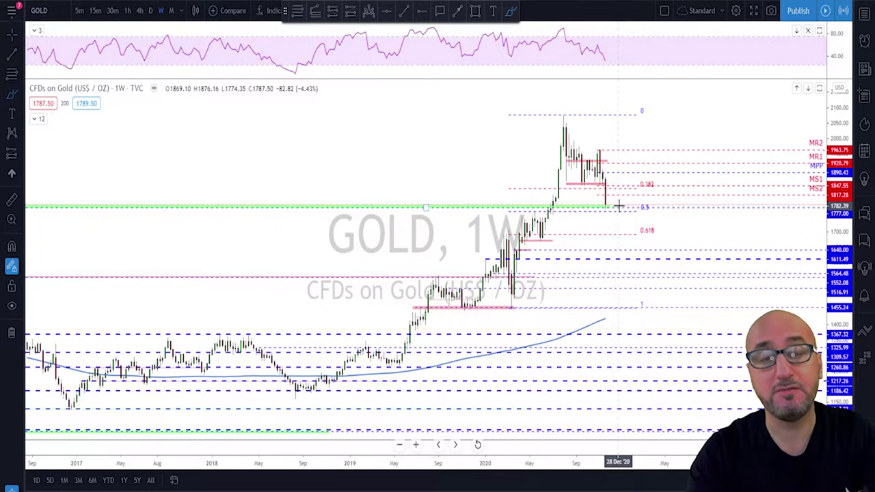
mouse_move(513, 303)
mouse_down()
mouse_move(545, 181)
mouse_move(573, 133)
mouse_move(605, 204)
mouse_move(652, 103)
mouse_move(659, 134)
mouse_up()
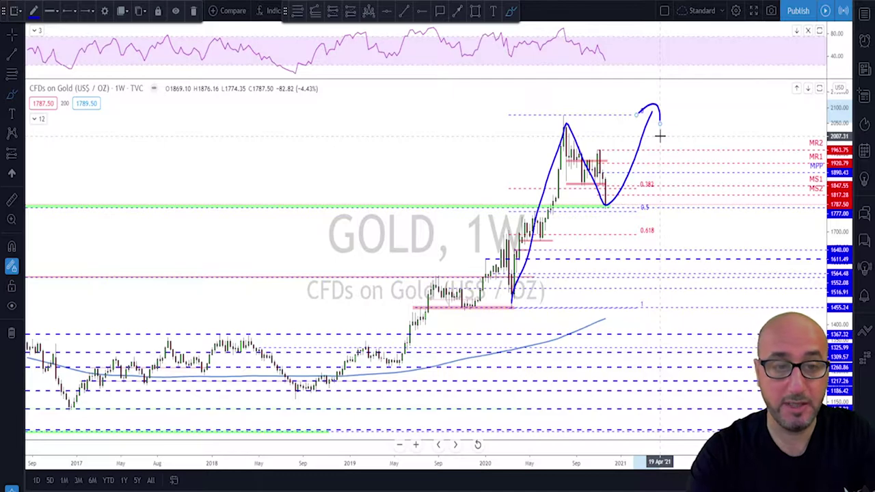
drag(660, 136, 661, 135)
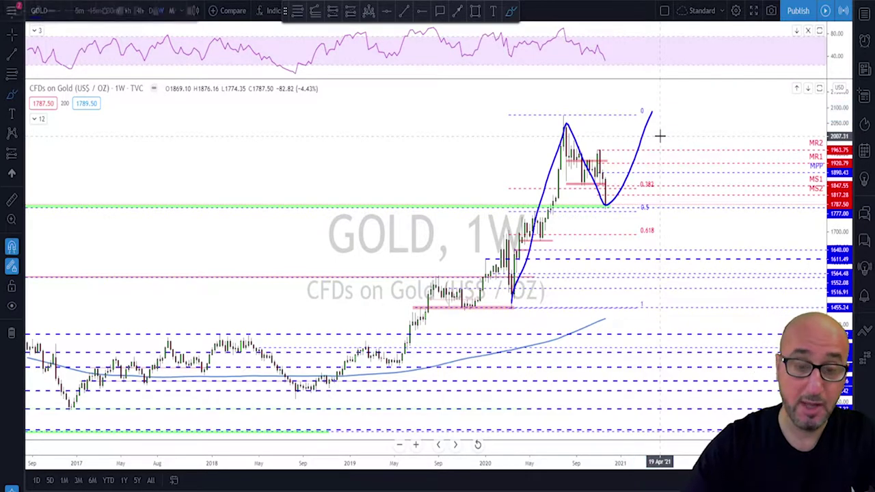
key(ctrl+z)
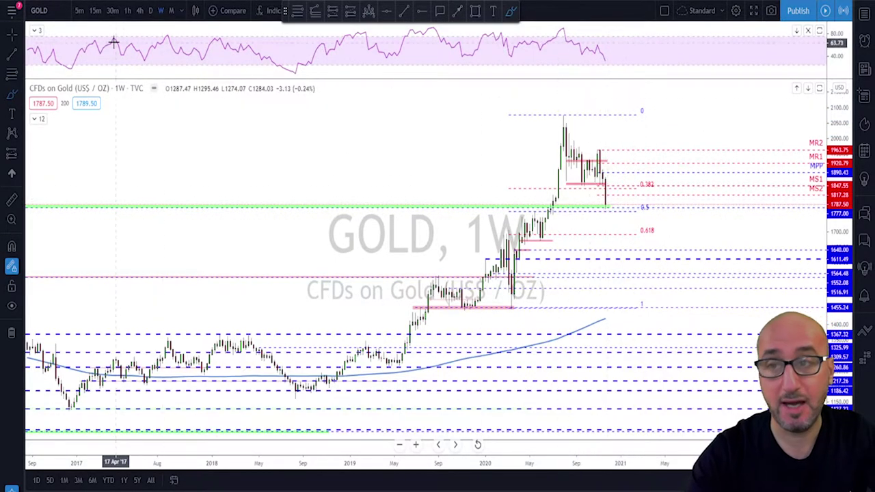
Step: Switch the gold chart to the daily timeframe and circle the latest candle at the blue moving average with the brush
click(152, 11)
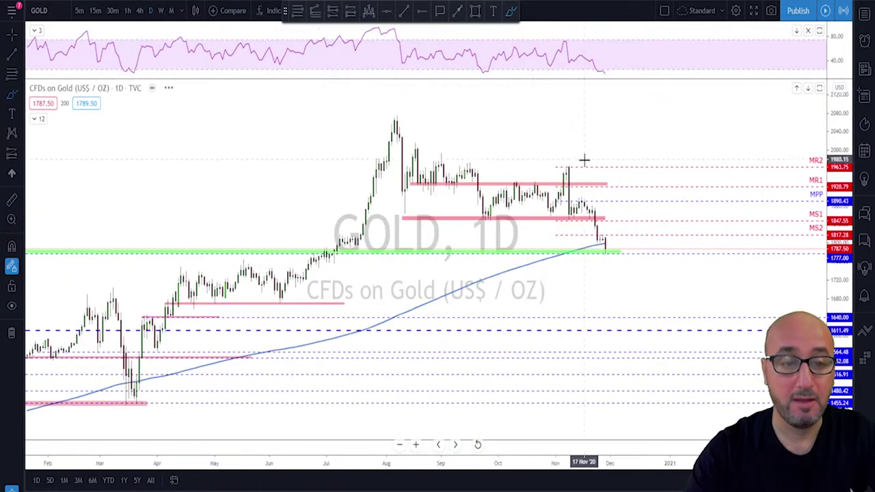
scroll(616, 177, down, 1)
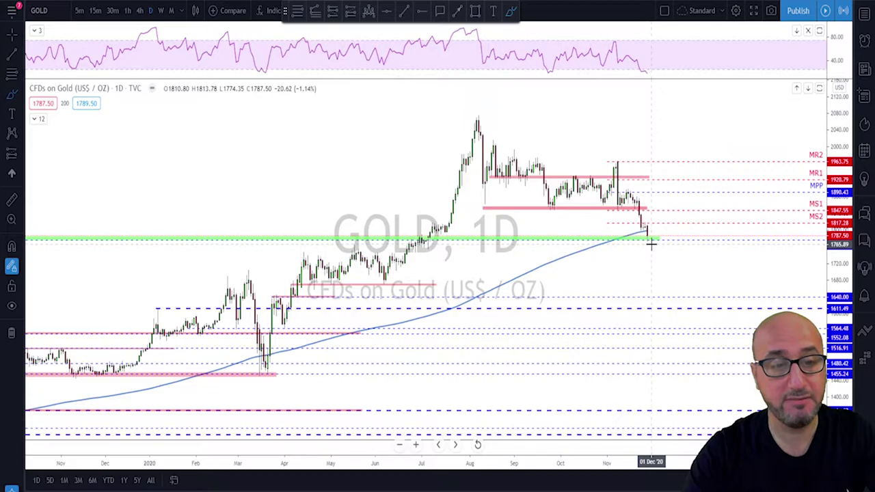
scroll(648, 239, down, 1)
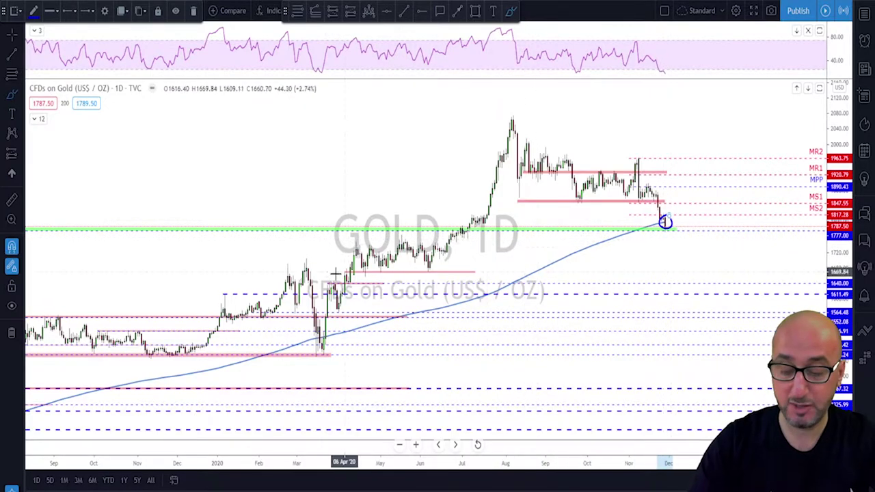
scroll(338, 410, down, 2)
scroll(466, 312, down, 1)
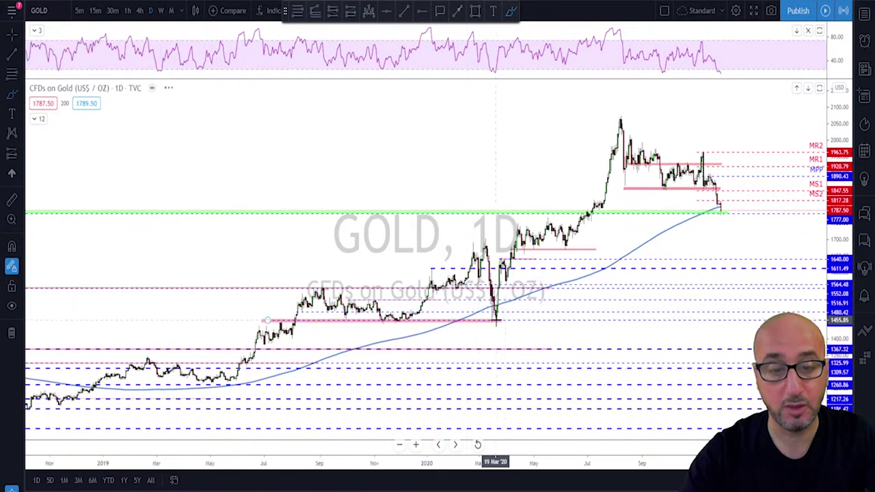
Step: Circle the March 2020 dip below the blue moving average with the brush, and delete the circle
mouse_move(503, 297)
mouse_down()
mouse_move(486, 313)
mouse_move(502, 295)
mouse_up()
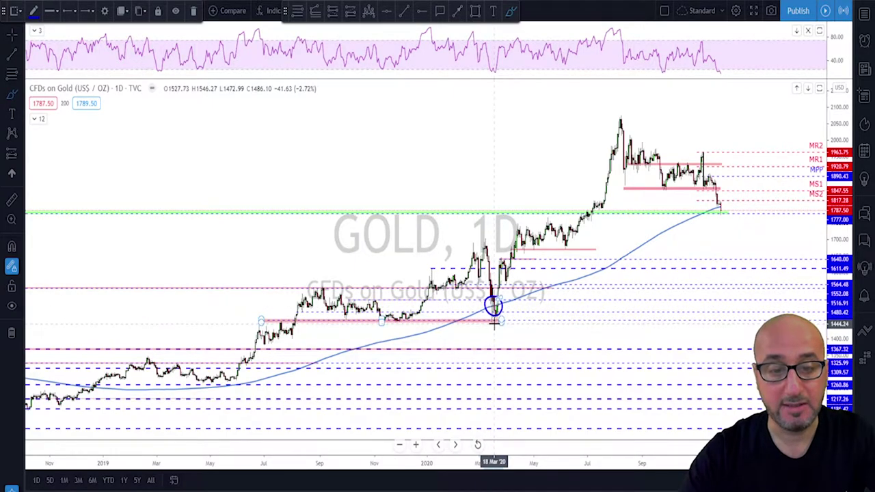
scroll(260, 379, down, 1)
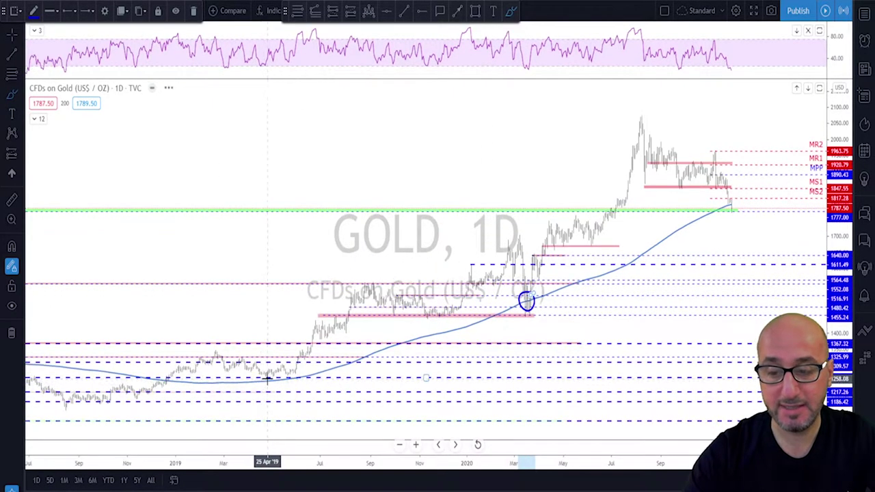
scroll(434, 344, up, 1)
key(Delete)
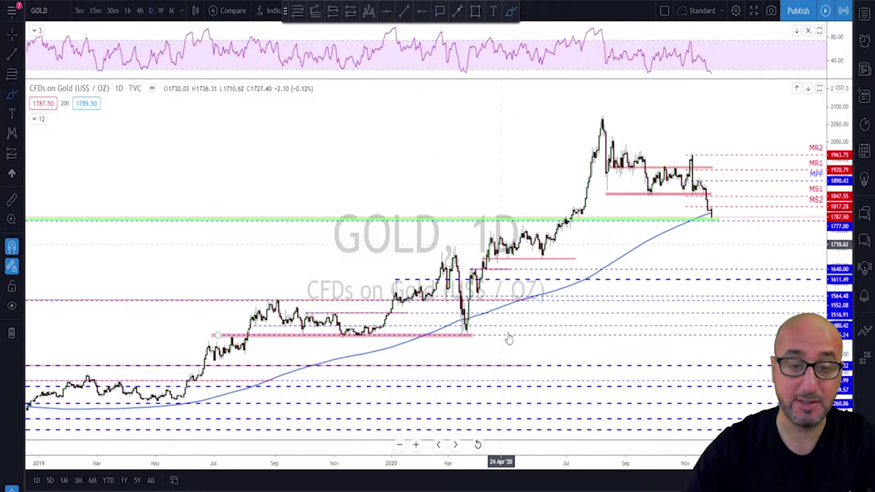
scroll(616, 295, up, 1)
scroll(616, 295, up, 3)
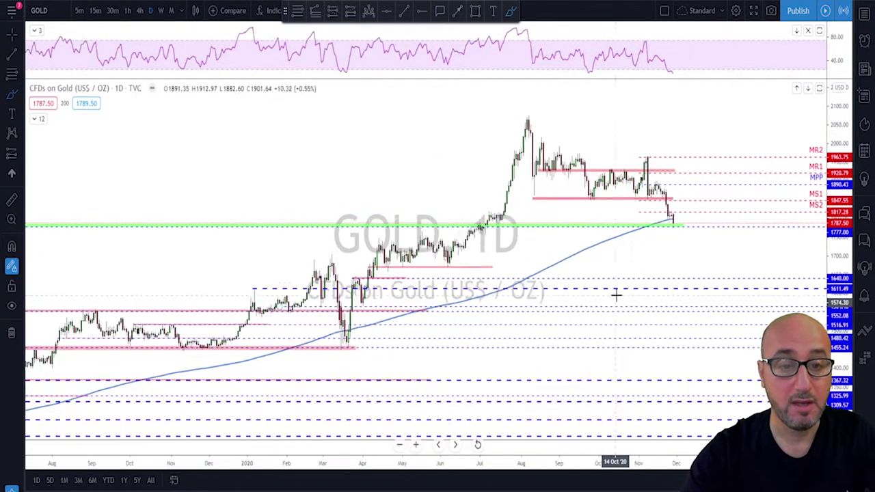
scroll(623, 280, up, 1)
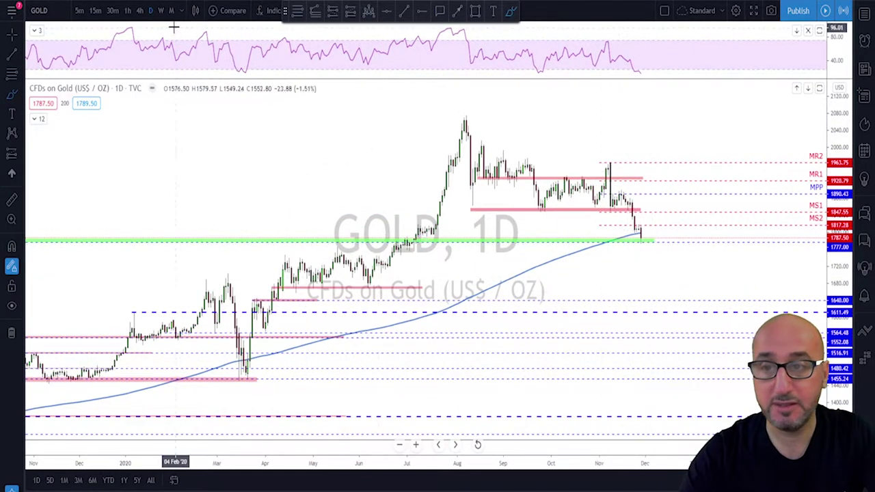
Step: View gold's latest price at the green support zone on the 4-hour timeframe
click(139, 10)
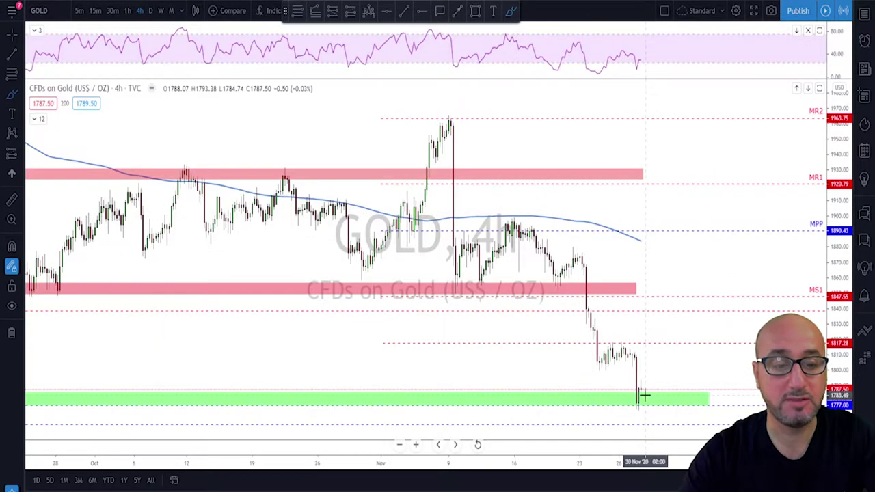
scroll(657, 366, down, 1)
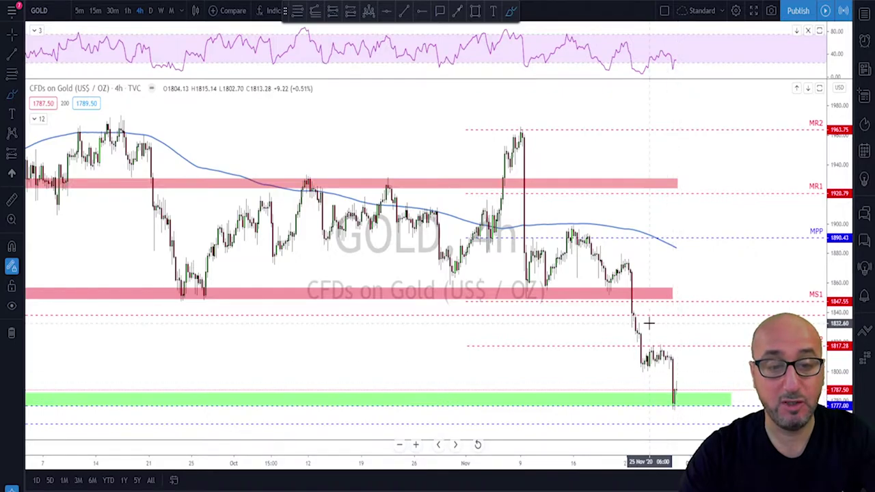
scroll(647, 322, down, 1)
Step: Return gold to the daily timeframe, brush a rebound arrow and a line along the lower red zone, and delete the line
click(151, 10)
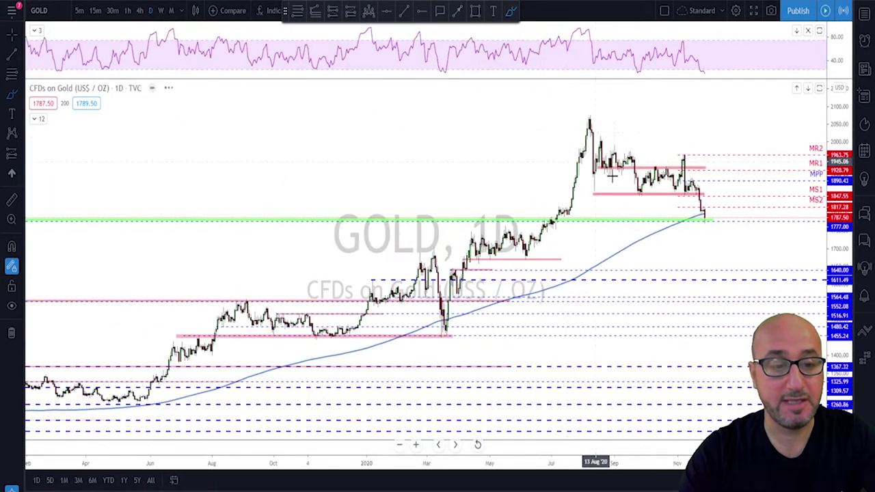
drag(705, 221, 727, 183)
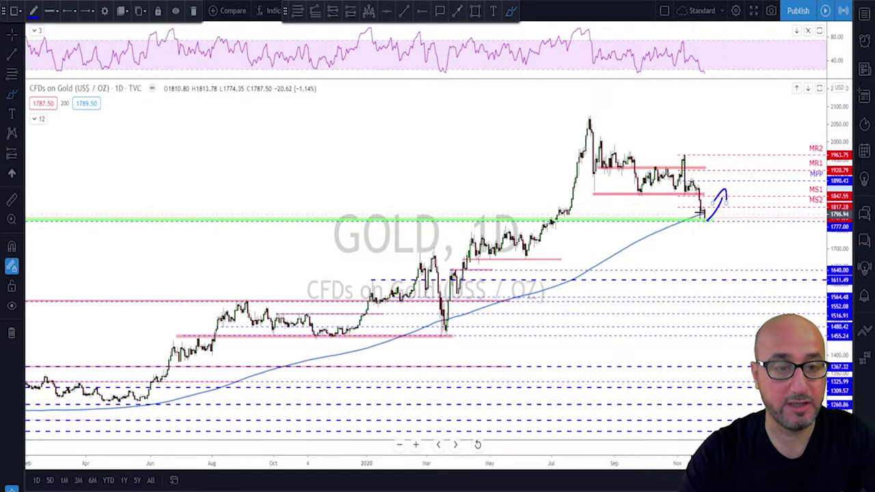
drag(630, 194, 714, 193)
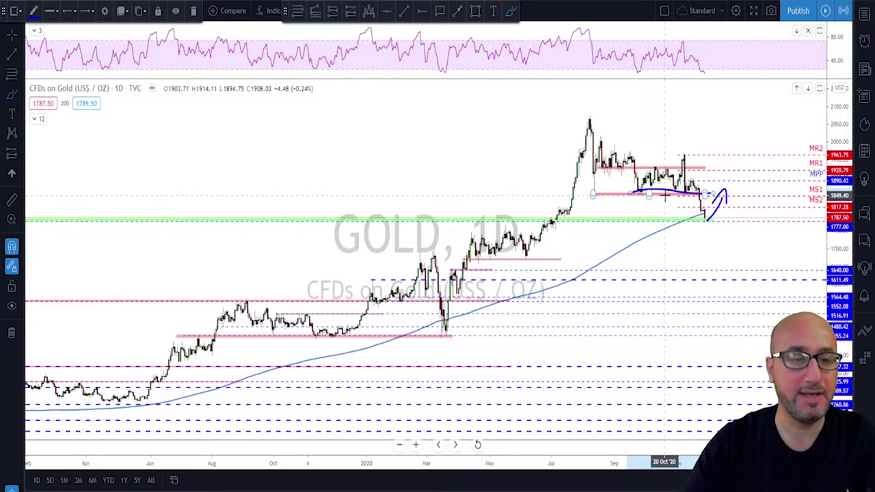
key(Delete)
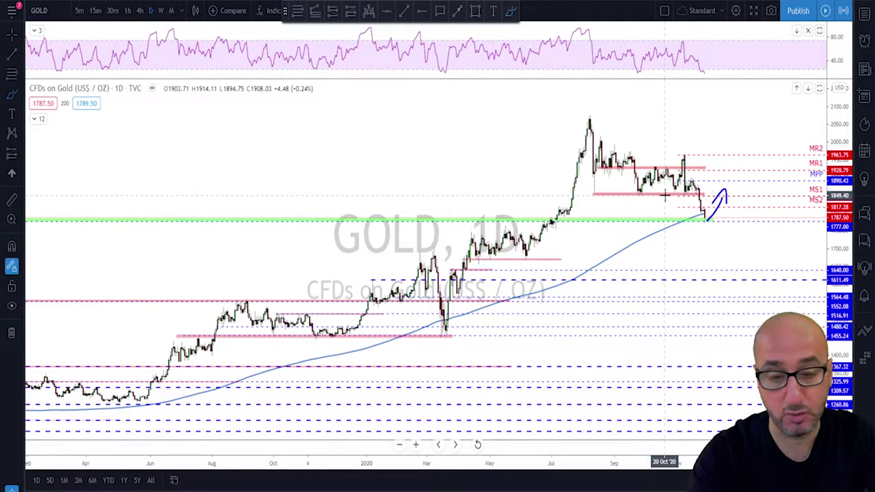
Step: Open the EURUSD chart on the daily timeframe and focus on the recent price action around the upper red zone
key(Down)
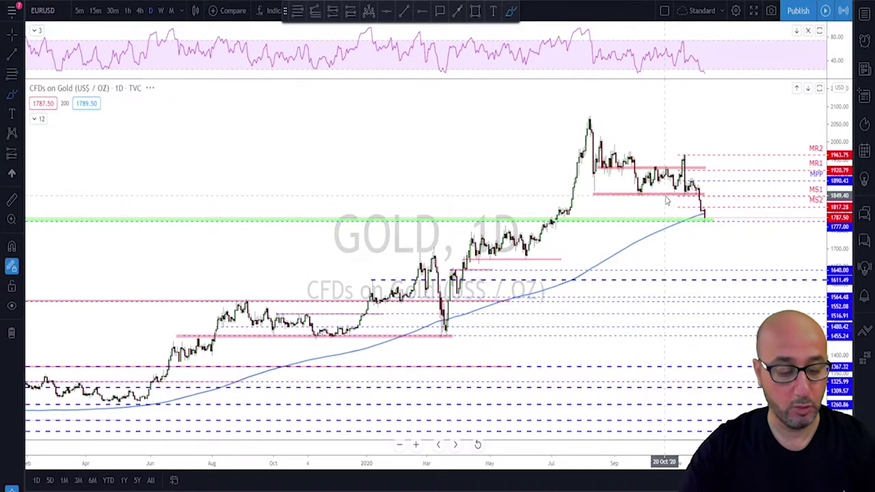
scroll(661, 198, up, 1)
scroll(661, 202, up, 2)
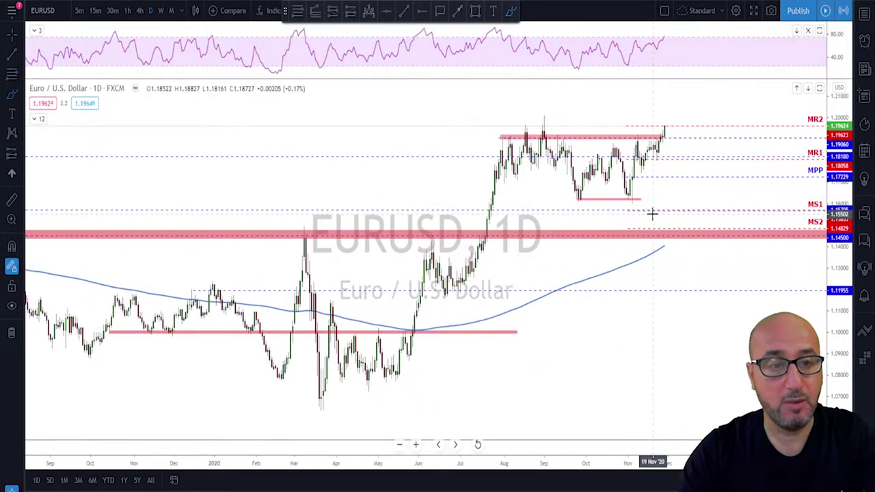
Step: Mark the two November higher lows and the early September high on EURUSD with the brush, and remove the marks
mouse_move(635, 167)
mouse_down()
mouse_move(645, 173)
mouse_move(662, 157)
mouse_up()
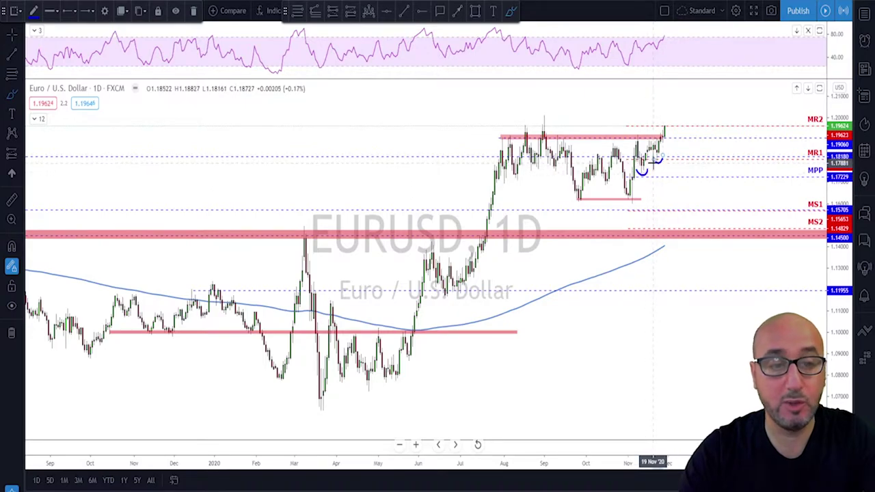
scroll(680, 155, up, 2)
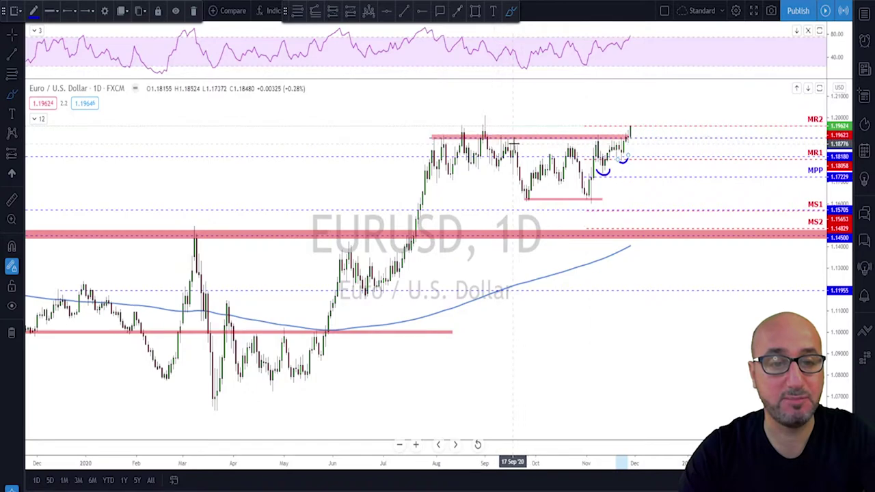
mouse_move(486, 117)
mouse_down()
mouse_move(478, 112)
mouse_move(488, 113)
mouse_up()
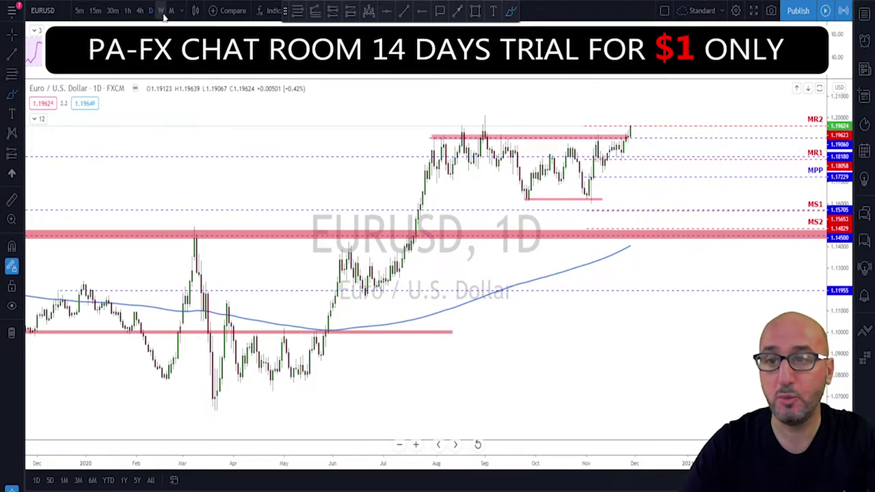
Step: On EURUSD's weekly timeframe, trace the rise from the May 2020 low to the latest price, circle the March 2020 high, and undo the drawings
click(162, 11)
scroll(615, 272, up, 1)
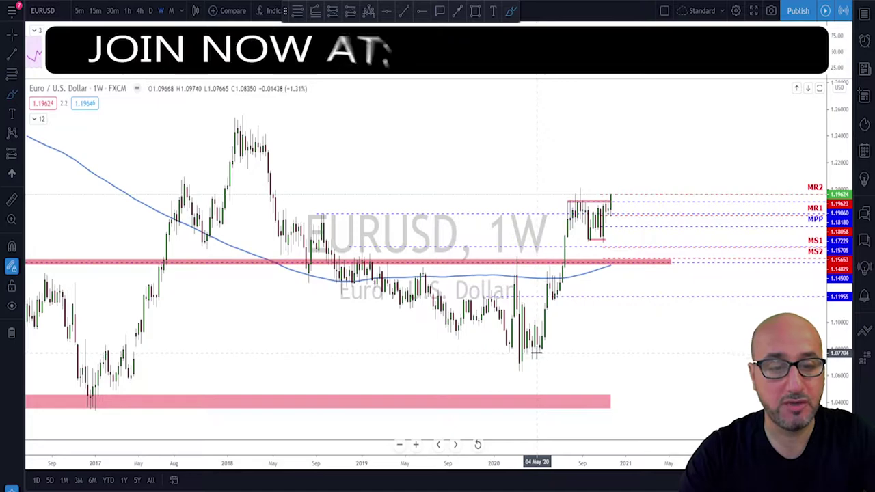
drag(538, 350, 570, 199)
mouse_move(525, 257)
mouse_down()
mouse_move(510, 254)
mouse_move(527, 246)
mouse_up()
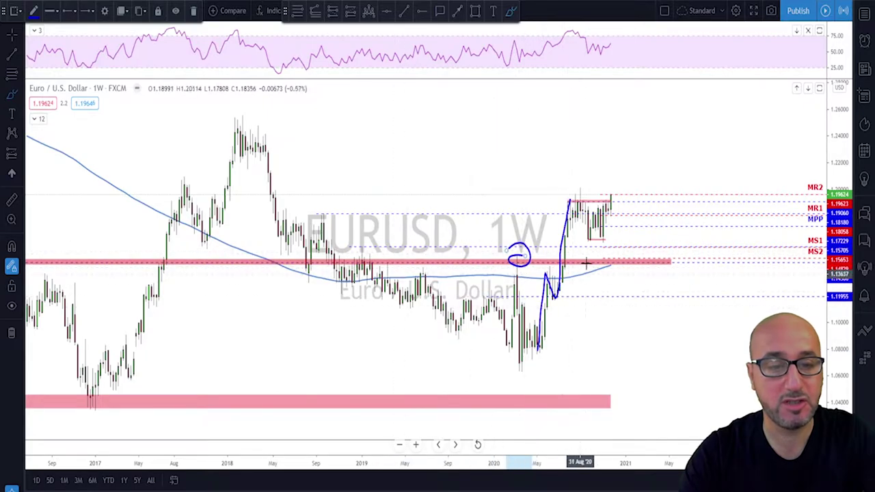
mouse_move(574, 198)
mouse_down()
mouse_move(590, 235)
mouse_move(596, 206)
mouse_move(599, 227)
mouse_move(610, 196)
mouse_up()
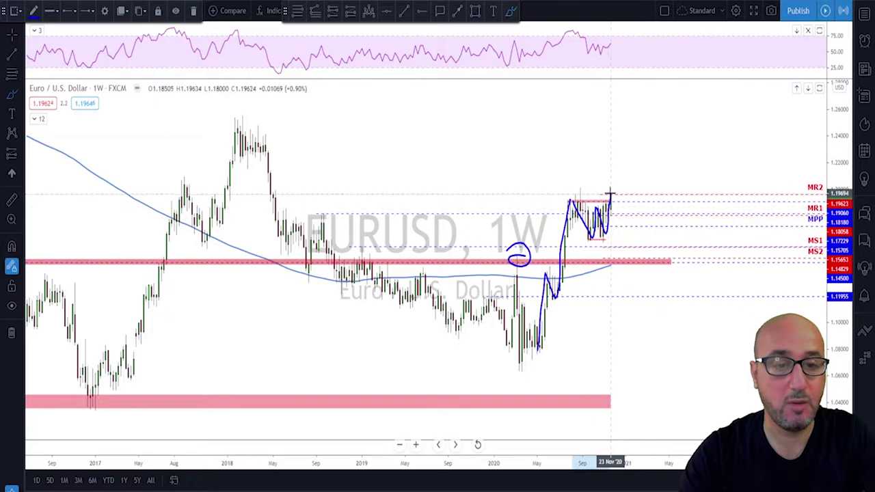
key(ctrl+z)
key(ctrl+z)
key(ctrl+z)
key(ctrl+z)
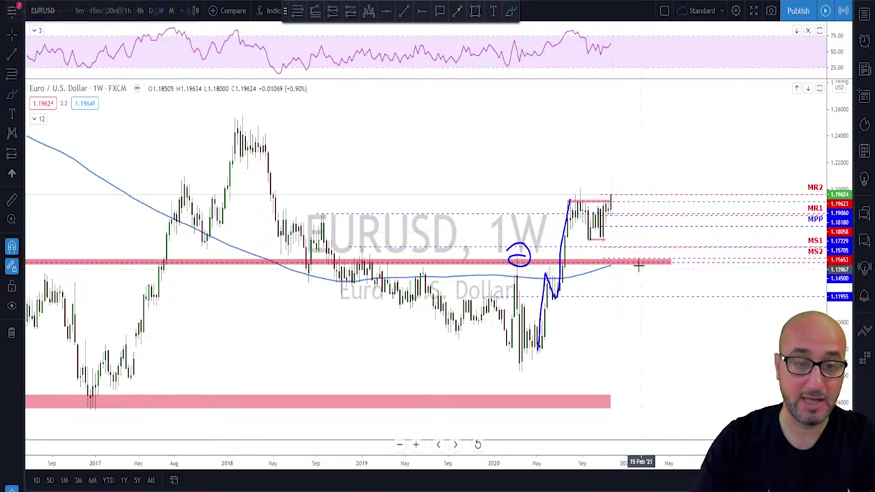
Step: Circle the October–November highs under the upper red zone and the 31 August 2020 high with the brush, undoing each circle
scroll(574, 245, up, 3)
scroll(575, 244, up, 3)
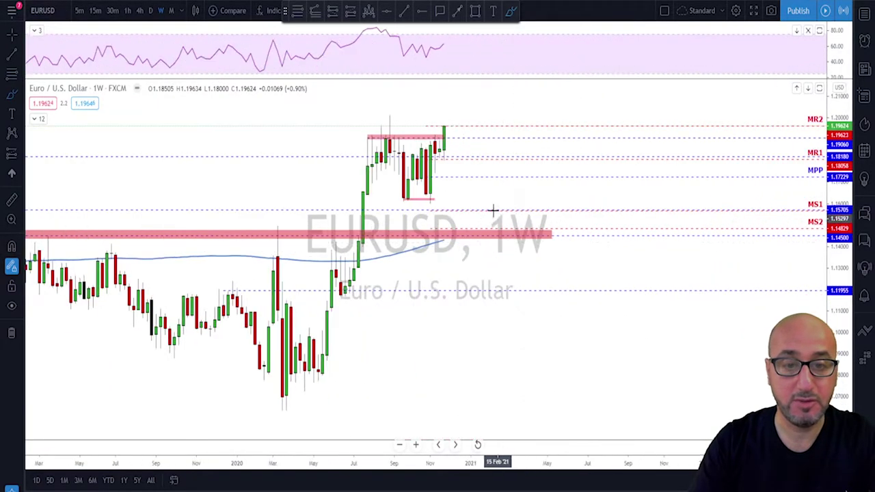
drag(430, 140, 435, 146)
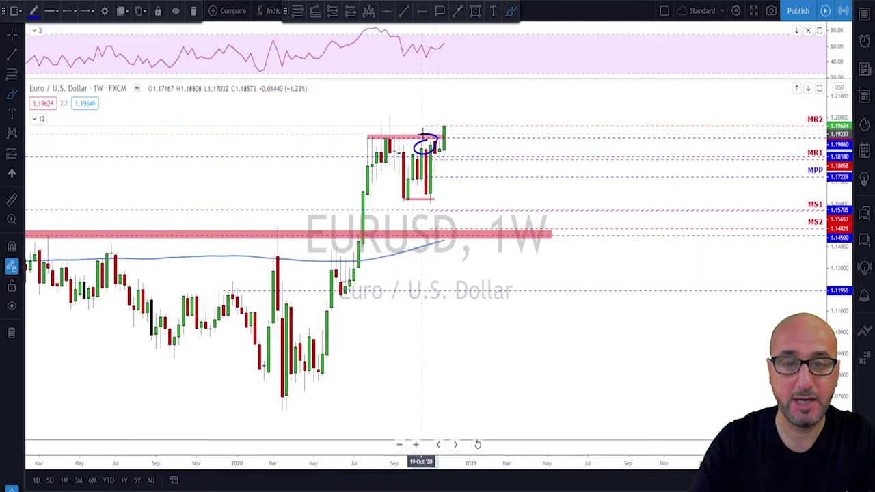
key(ctrl+z)
drag(381, 123, 390, 124)
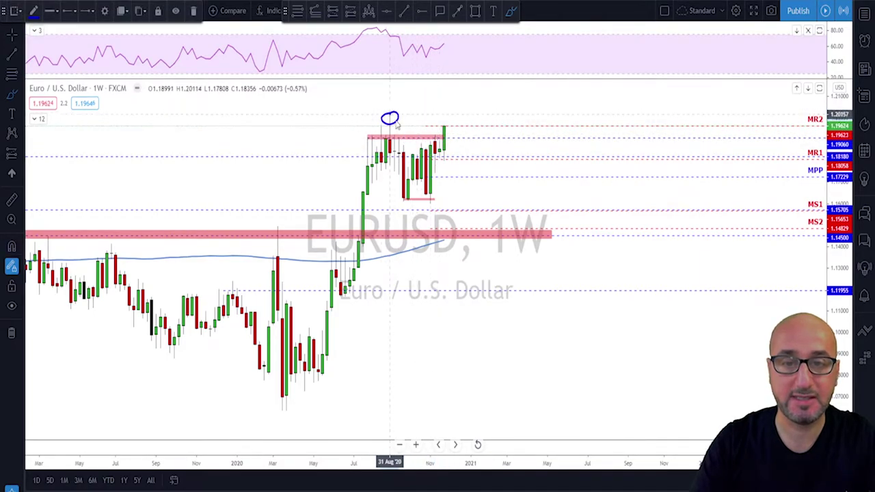
key(ctrl+z)
scroll(554, 140, down, 3)
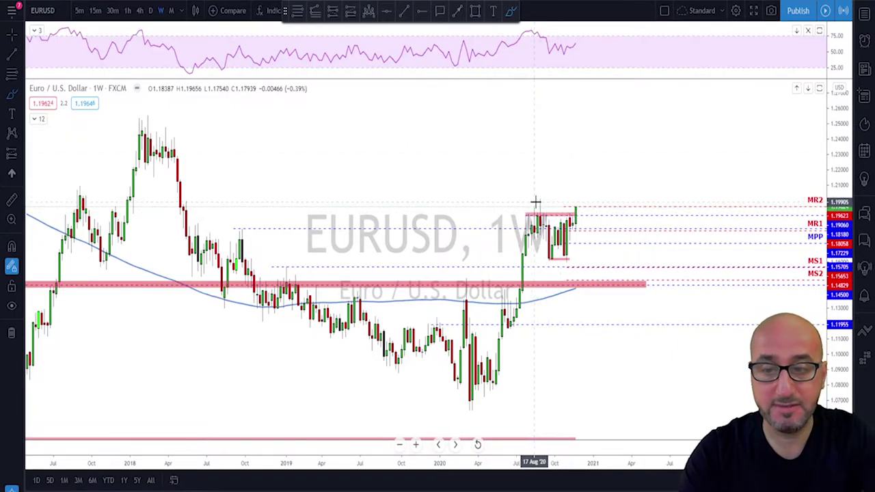
Step: Trace the drop from EURUSD's late-August 2020 high to the lower red level with the brush, and remove the stroke
mouse_move(540, 202)
mouse_down()
mouse_move(555, 260)
mouse_move(564, 259)
mouse_up()
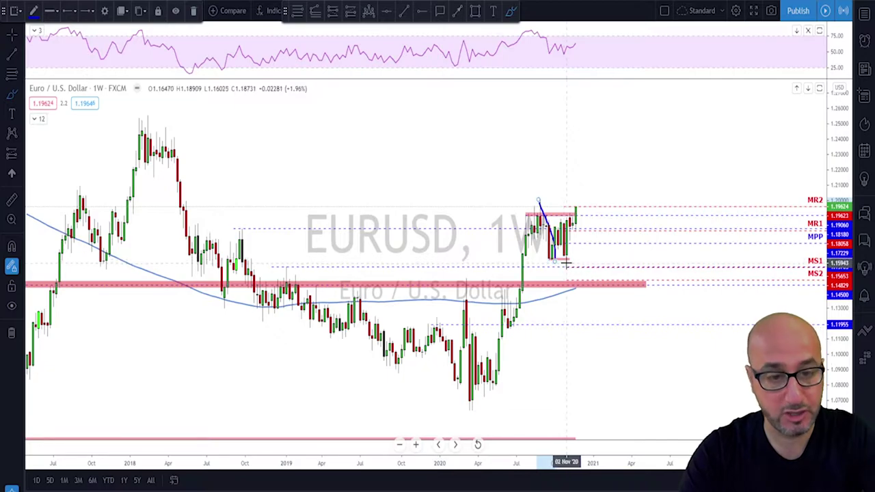
key(Delete)
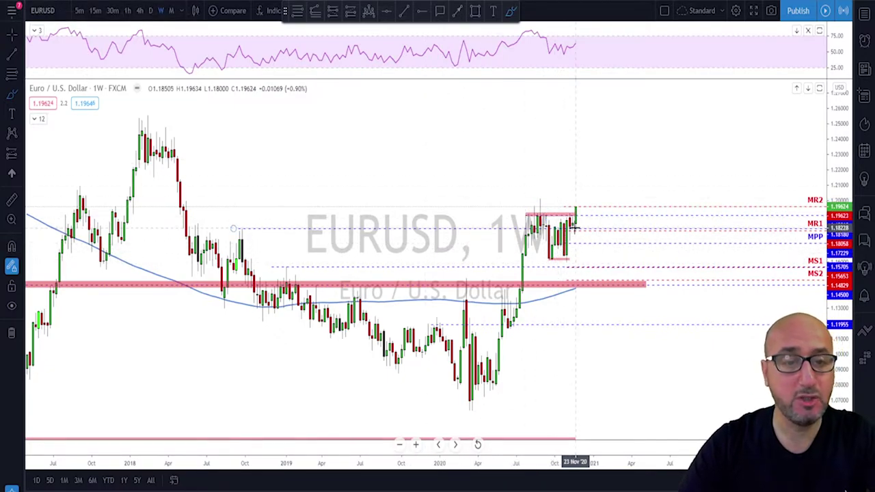
Step: On EURUSD's daily timeframe, circle the early September high and sketch a pullback-and-higher price path with the brush, undoing the drawings
click(149, 10)
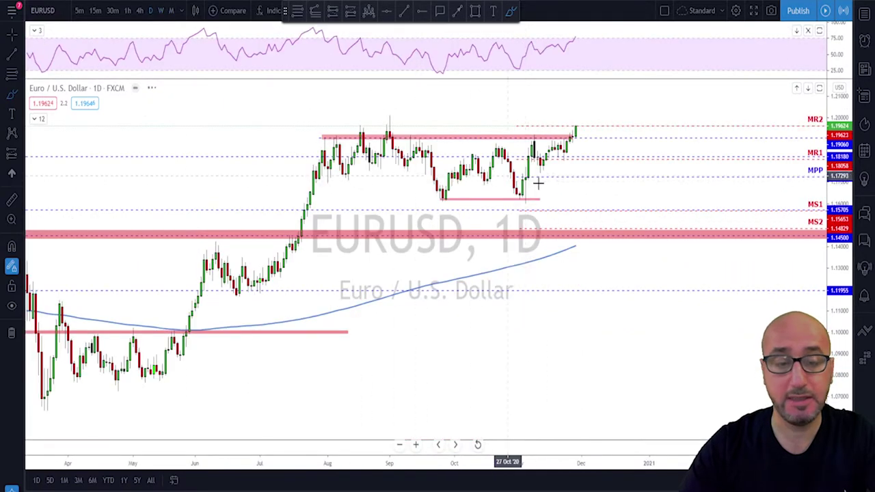
scroll(592, 179, down, 4)
scroll(666, 178, down, 1)
scroll(674, 173, up, 2)
drag(523, 117, 521, 115)
mouse_move(646, 137)
mouse_down()
mouse_move(644, 108)
mouse_move(655, 133)
mouse_up()
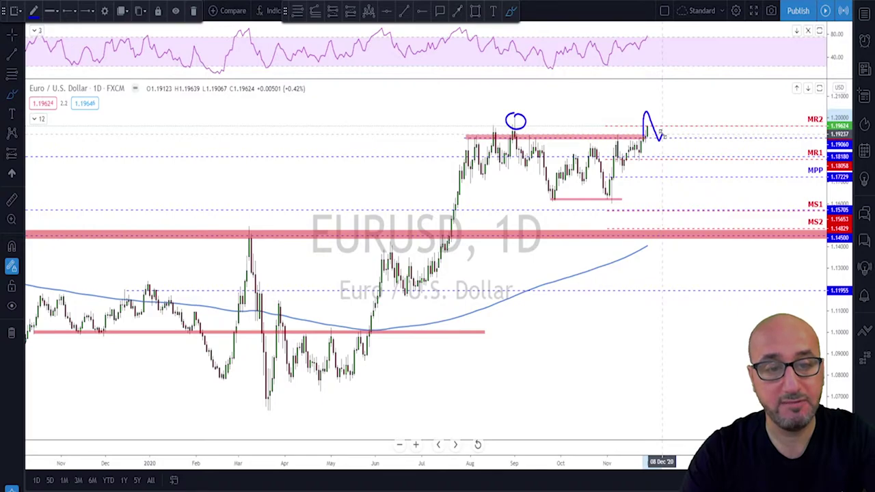
mouse_move(666, 124)
mouse_down()
mouse_move(672, 94)
mouse_move(680, 119)
mouse_up()
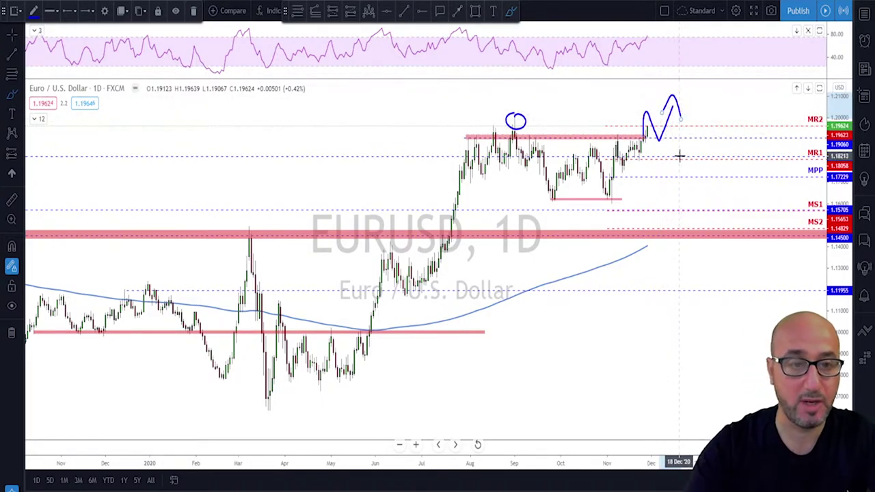
key(ctrl+z)
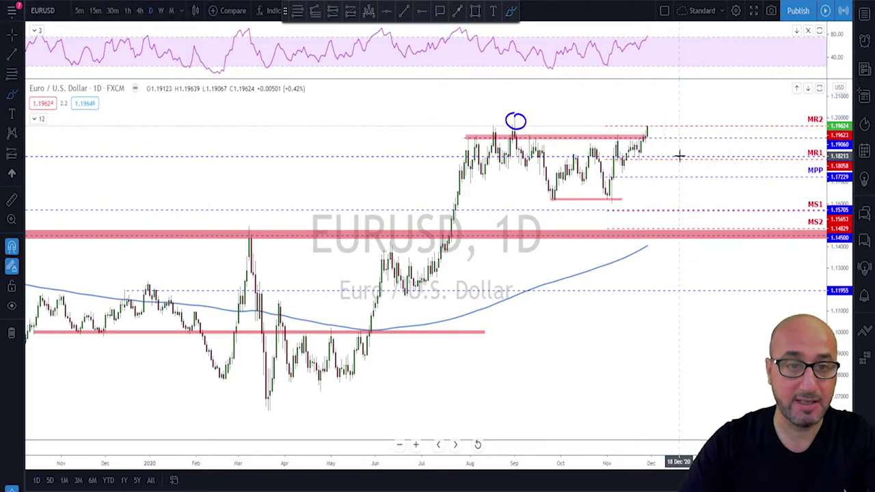
key(ctrl+z)
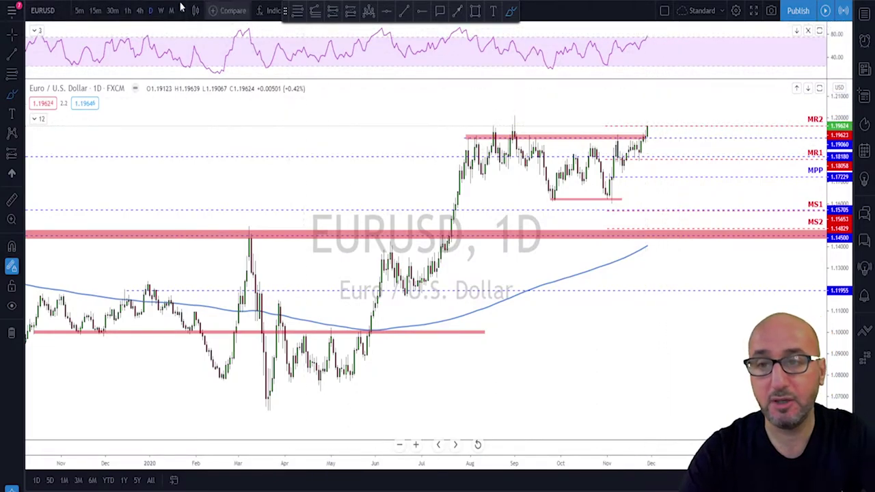
Step: On EURUSD's weekly timeframe, draw a falling trend line on the RSI from its 27 July 2020 peak to 4 January 2021
click(161, 11)
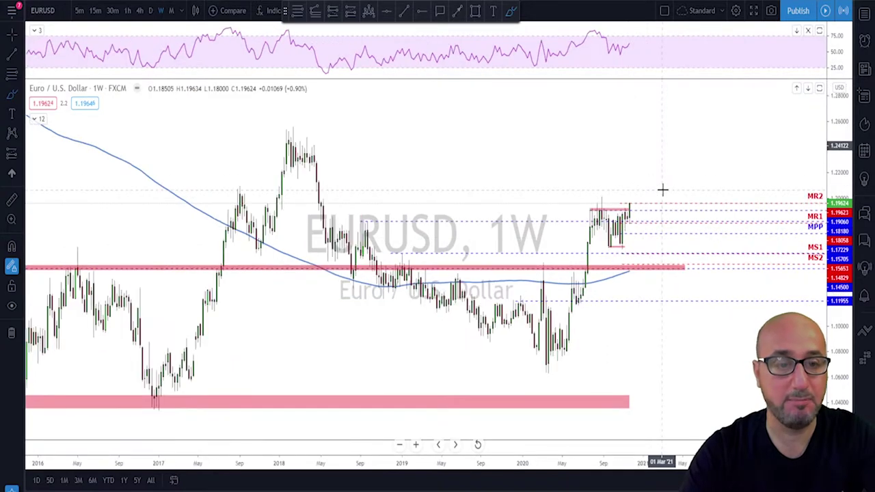
click(590, 30)
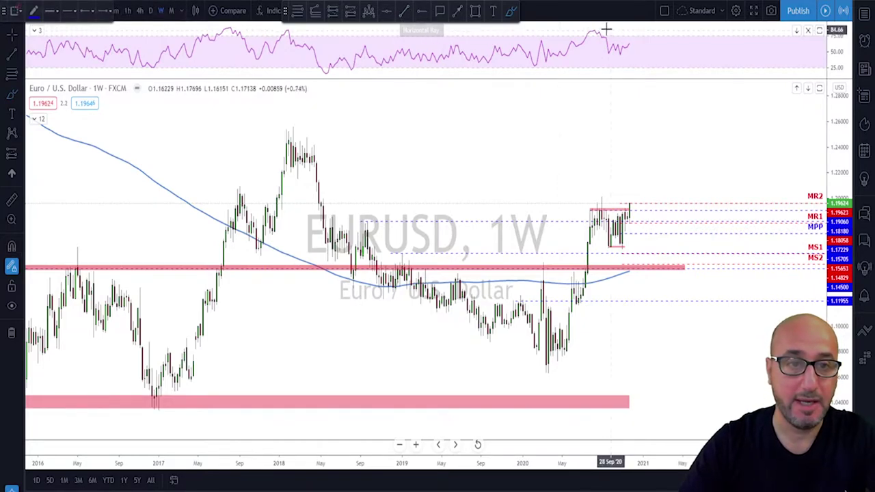
drag(589, 29, 642, 46)
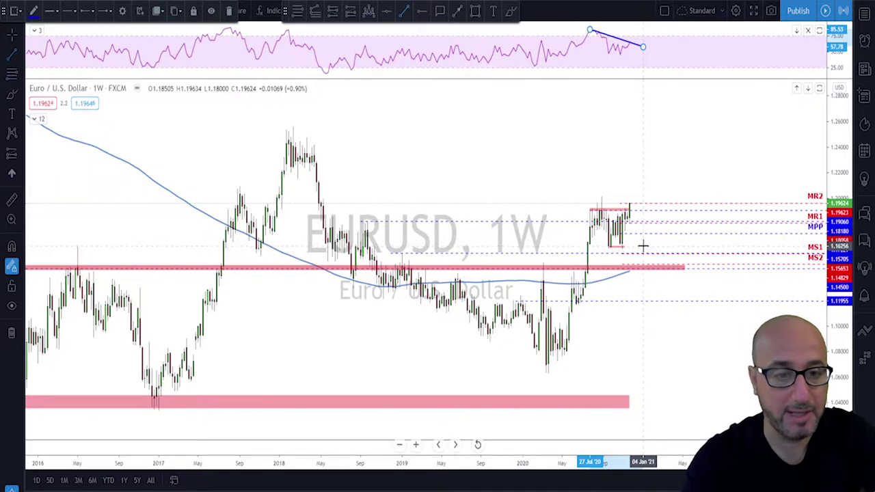
scroll(638, 232, up, 2)
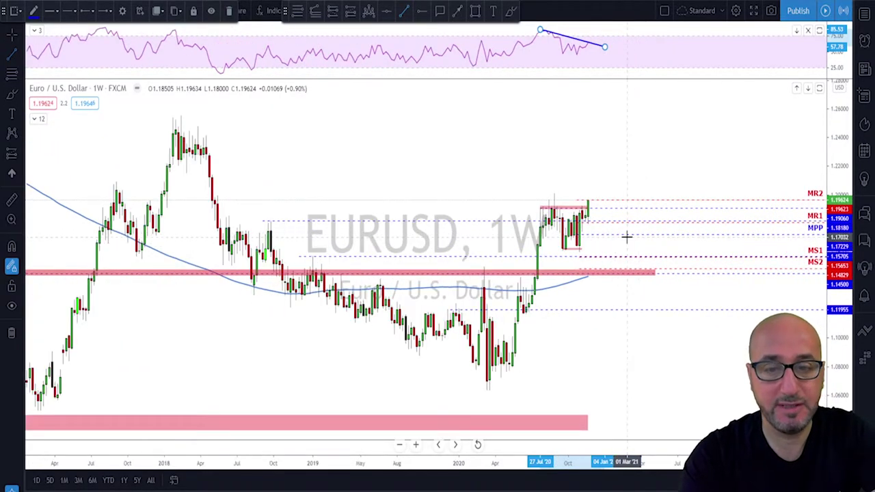
scroll(626, 237, down, 1)
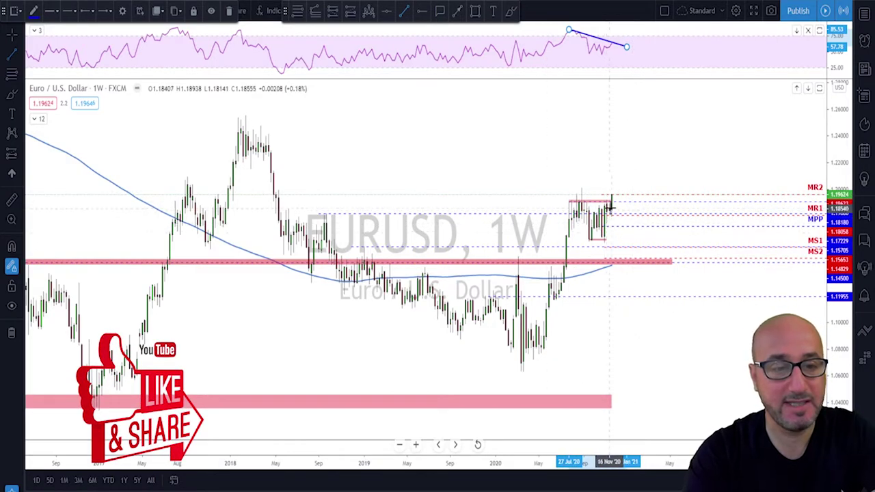
Step: Sketch a brush path spiking above MR2 and falling towards the monthly pivot on weekly EURUSD, and undo it
click(512, 12)
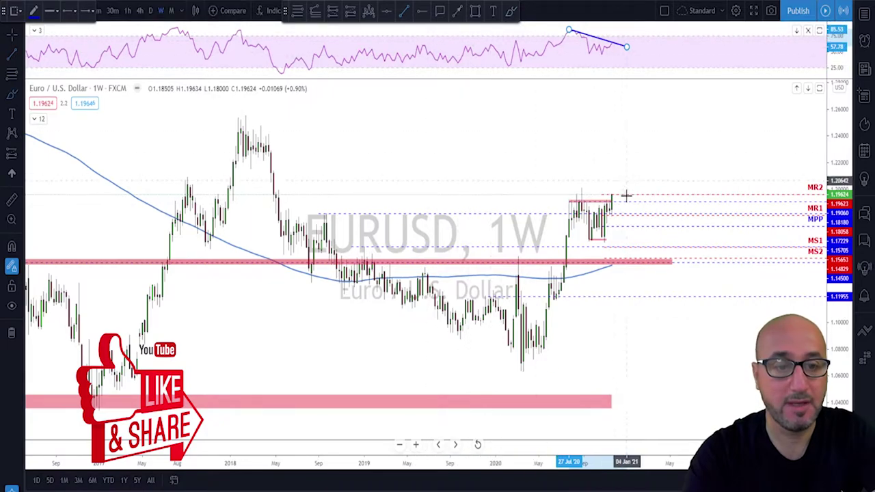
mouse_move(612, 201)
mouse_down()
mouse_move(615, 176)
mouse_move(625, 225)
mouse_up()
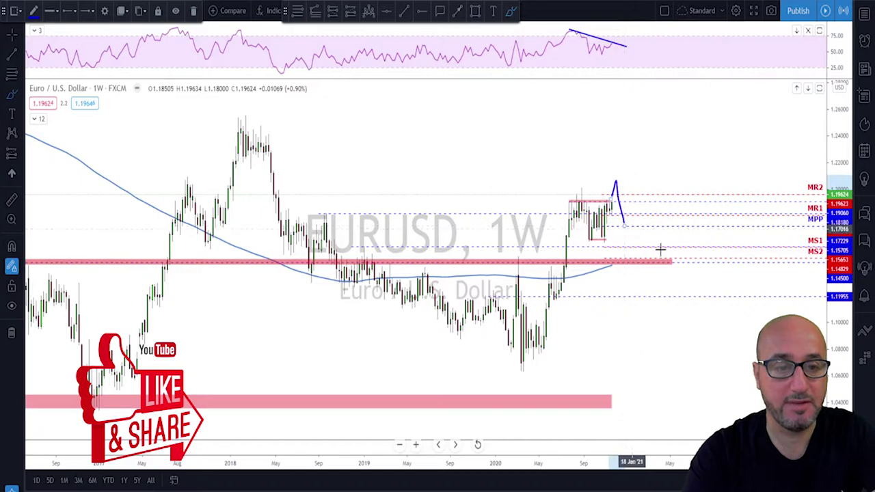
key(ctrl+z)
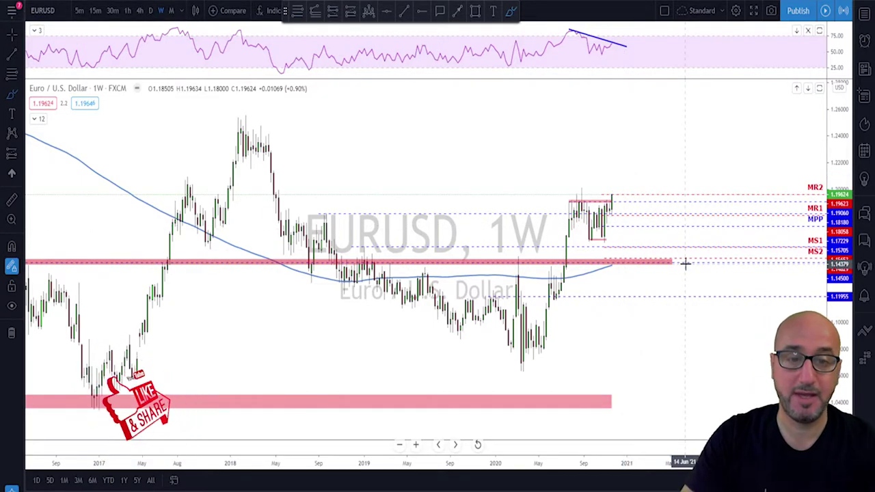
drag(685, 263, 648, 264)
Step: Return EURUSD to the daily timeframe, and open the GBPUSD chart on the weekly timeframe with history back to 2016 in view
click(150, 10)
scroll(708, 246, down, 5)
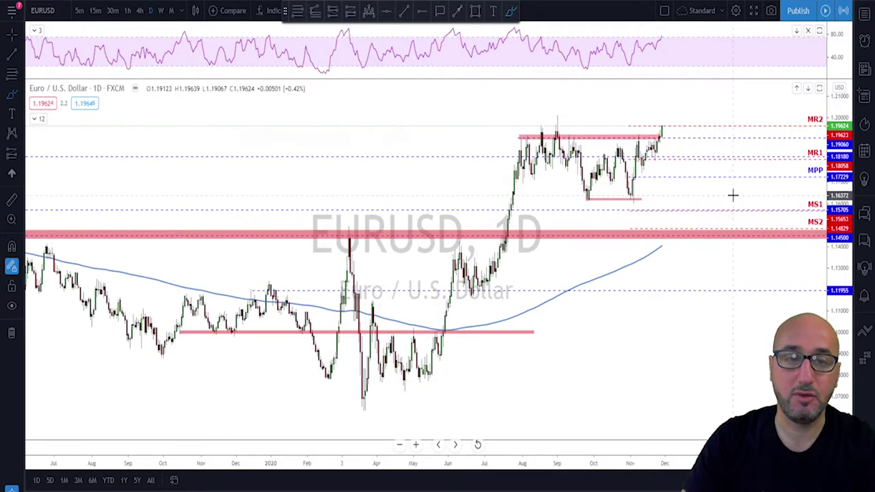
key(Down)
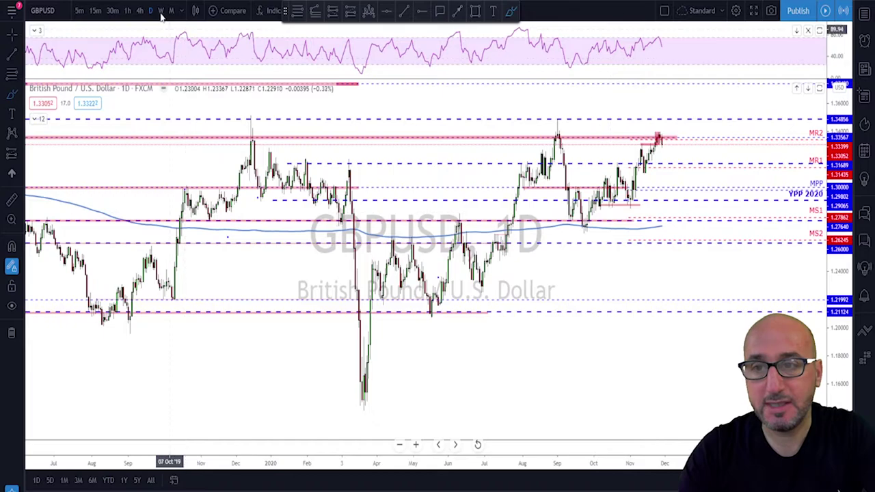
text(w)
key(Return)
scroll(574, 320, up, 4)
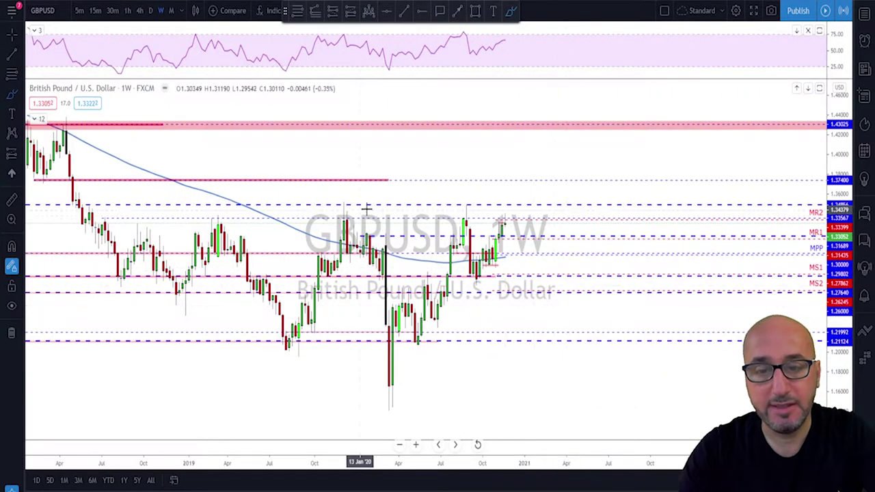
scroll(465, 253, down, 1)
scroll(340, 248, down, 1)
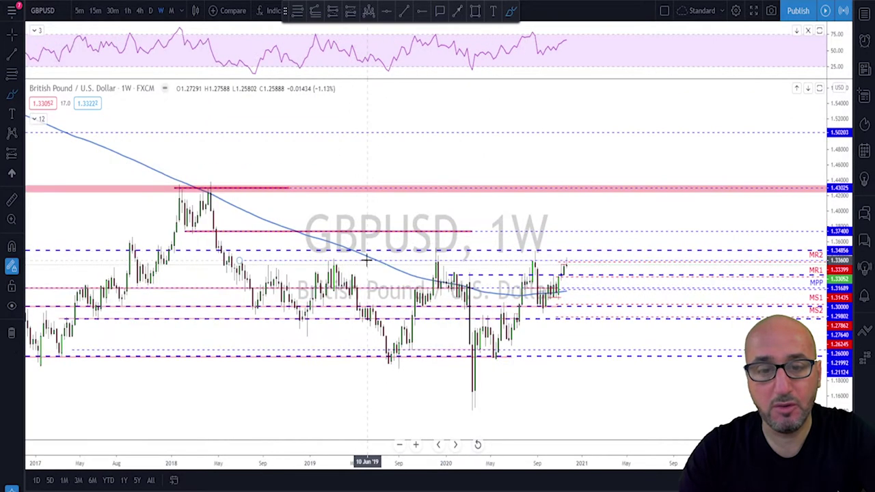
scroll(391, 297, down, 1)
Step: Circle GBPUSD's March 2019, December 2019 and September 2020 highs with the brush
drag(385, 280, 384, 281)
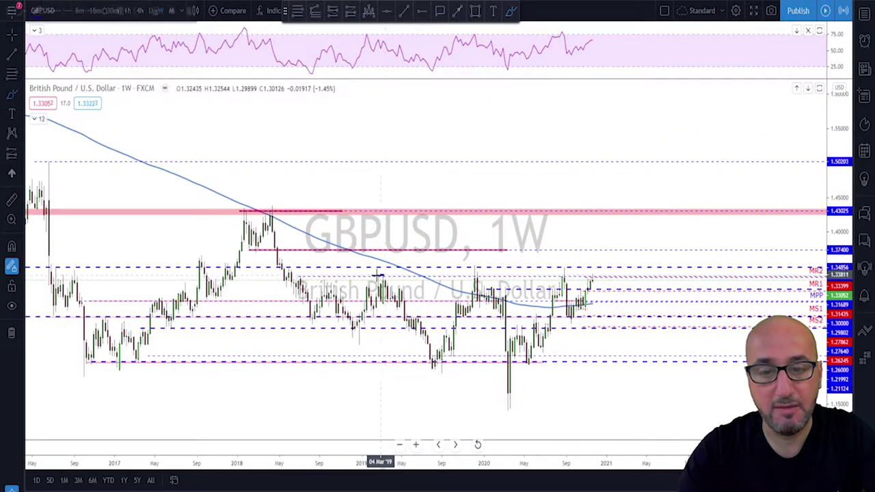
mouse_move(479, 274)
mouse_down()
mouse_move(469, 278)
mouse_move(476, 271)
mouse_up()
drag(562, 267, 564, 279)
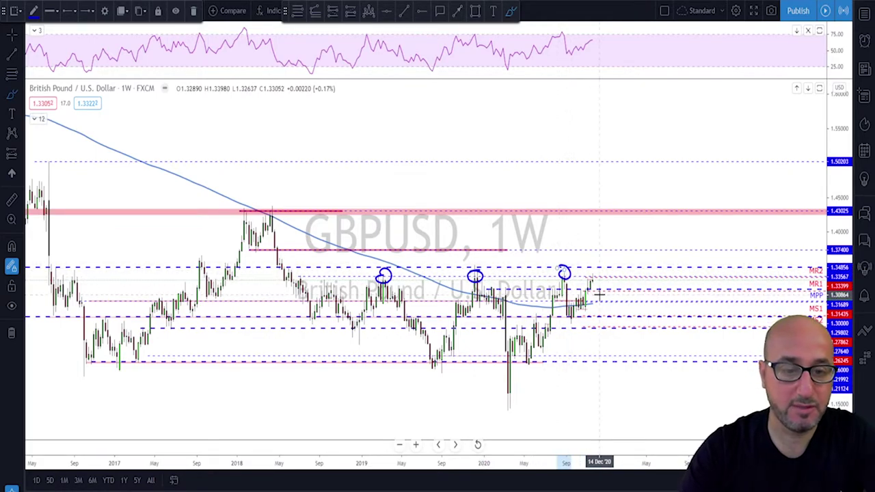
Step: Trace GBPUSD's rising lows since May 2020 with the brush, ending in a small downturn, and undo all the drawings
drag(542, 362, 538, 356)
drag(578, 313, 593, 295)
drag(543, 349, 596, 290)
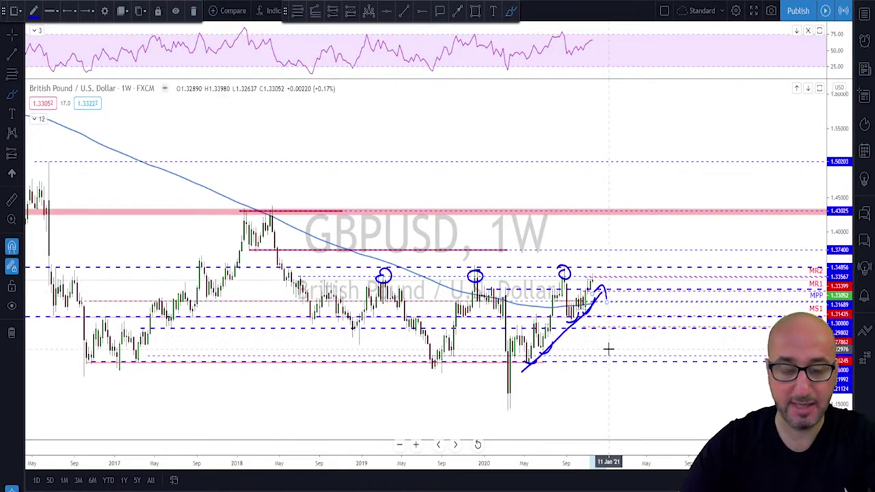
key(ctrl+z)
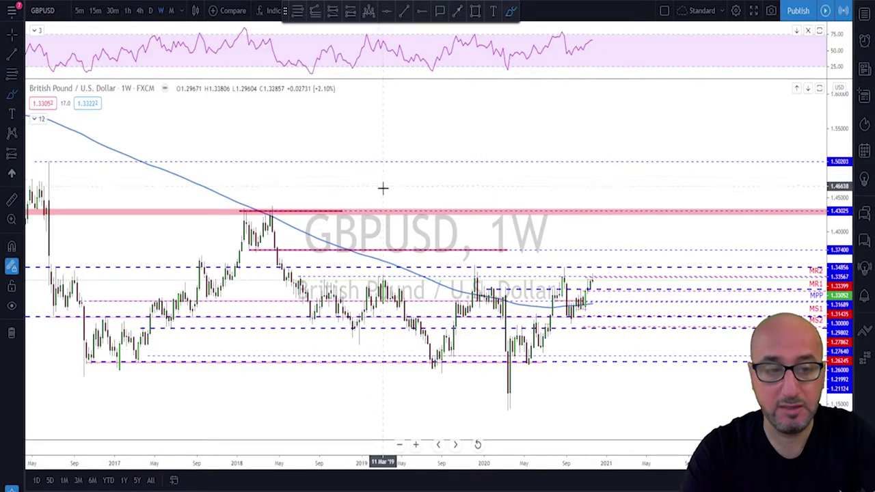
Step: On GBPUSD's daily timeframe, trace the November swings and the mid-November high with the brush, and undo the strokes
click(150, 10)
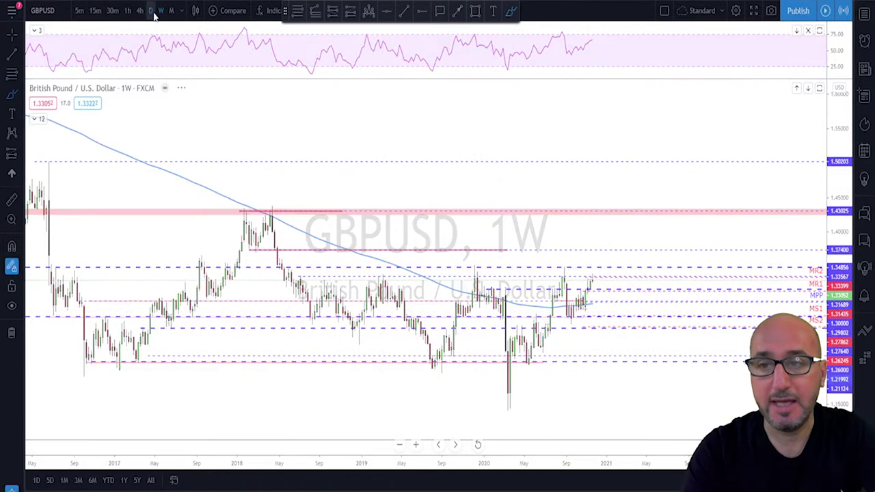
scroll(540, 106, up, 3)
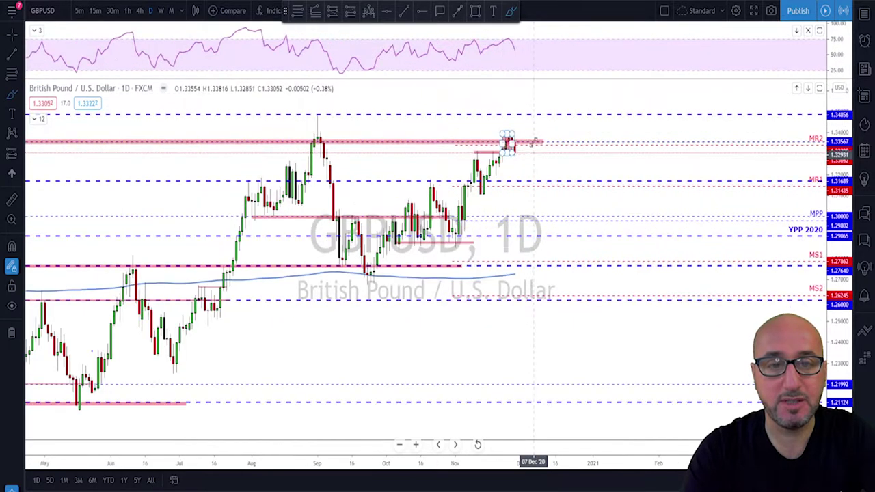
mouse_move(461, 203)
mouse_down()
mouse_move(476, 156)
mouse_move(483, 194)
mouse_move(509, 140)
mouse_move(502, 149)
mouse_up()
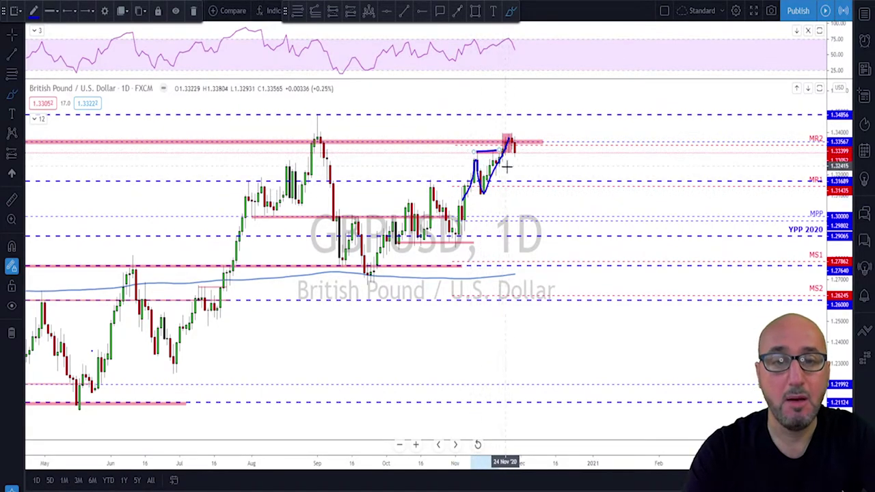
scroll(363, 150, down, 4)
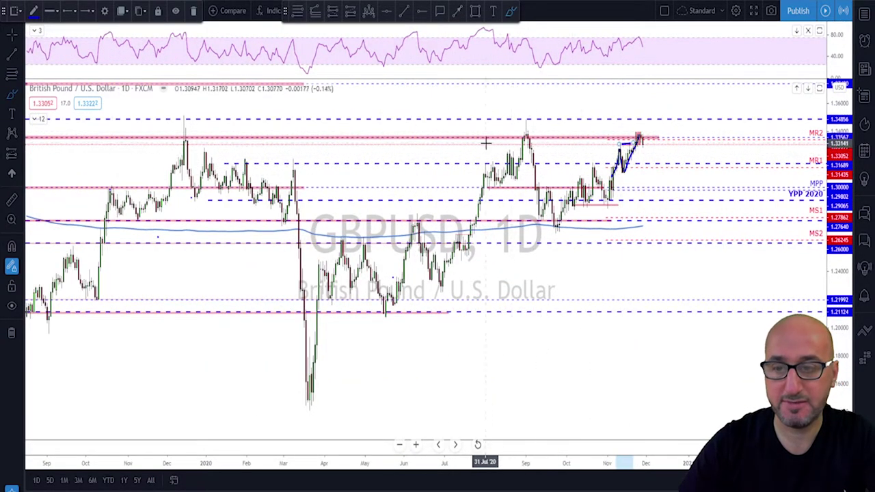
key(ctrl+z)
key(ctrl+z)
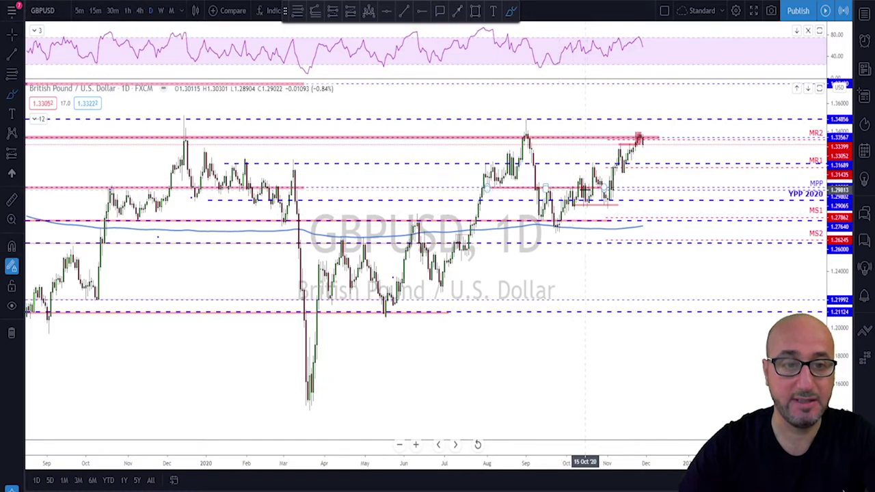
Step: Switch GBPUSD to the 4-hour timeframe and focus on the late-November red box around the upper red zone
scroll(583, 179, up, 5)
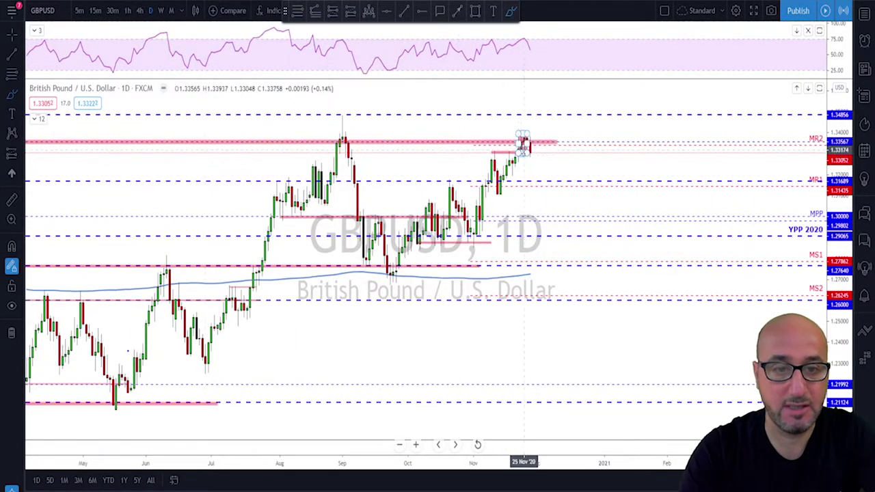
click(140, 11)
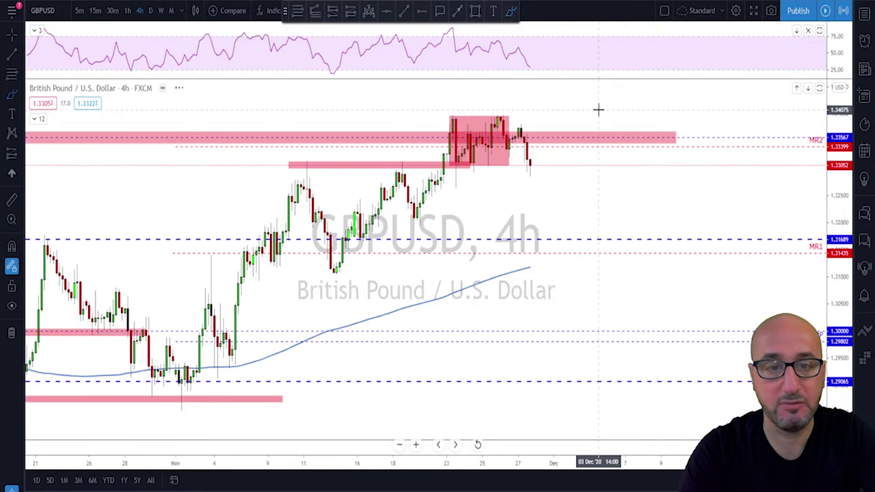
scroll(604, 109, down, 2)
scroll(533, 117, up, 2)
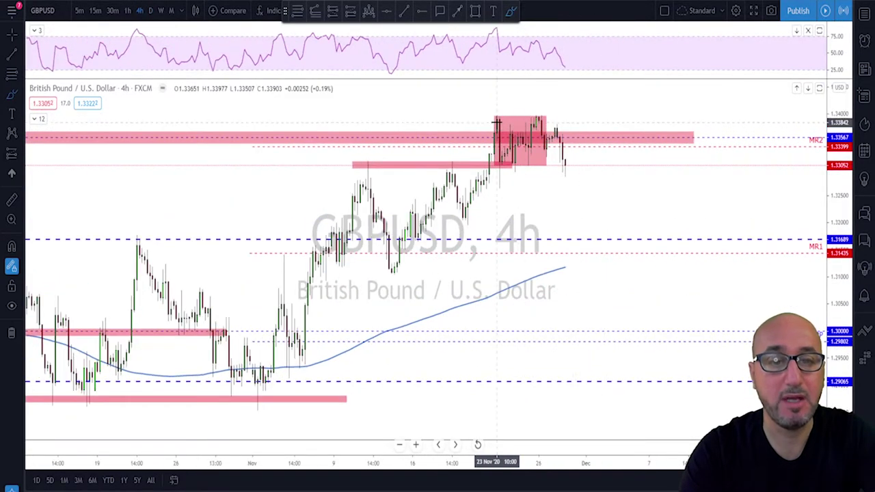
Step: Mark the flat late-November highs, the declining RSI peaks and the latest swing levels on GBPUSD with the brush, undoing all marks
drag(469, 118, 555, 117)
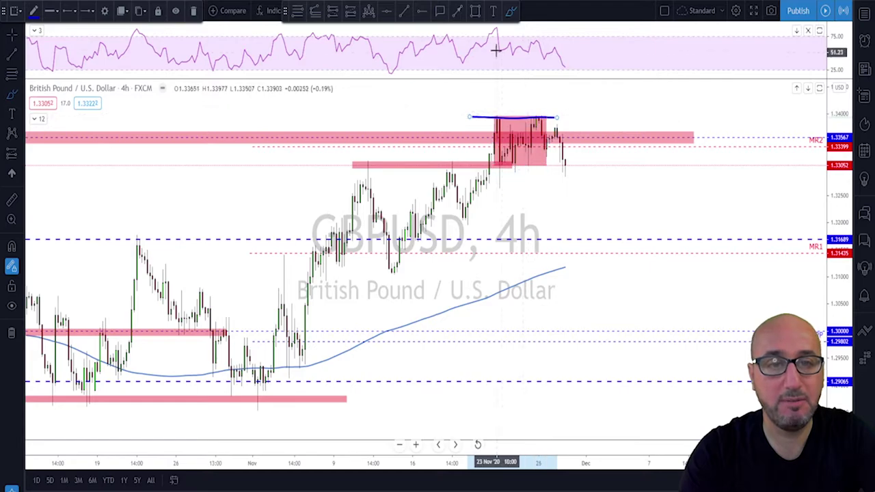
drag(497, 29, 544, 47)
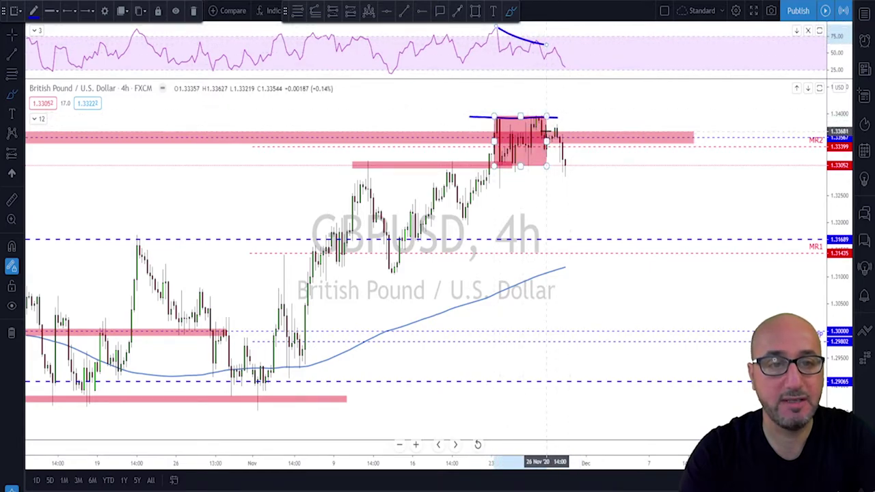
drag(527, 159, 566, 148)
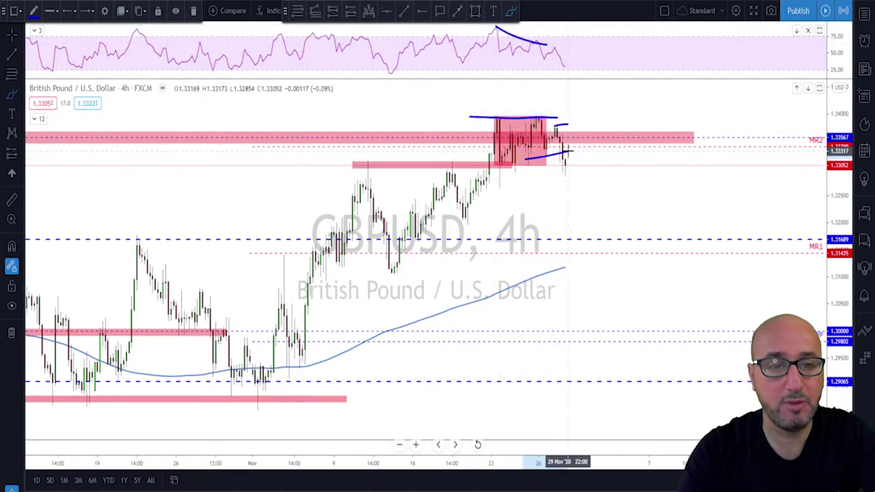
key(ctrl+z)
key(ctrl+z)
key(ctrl+z)
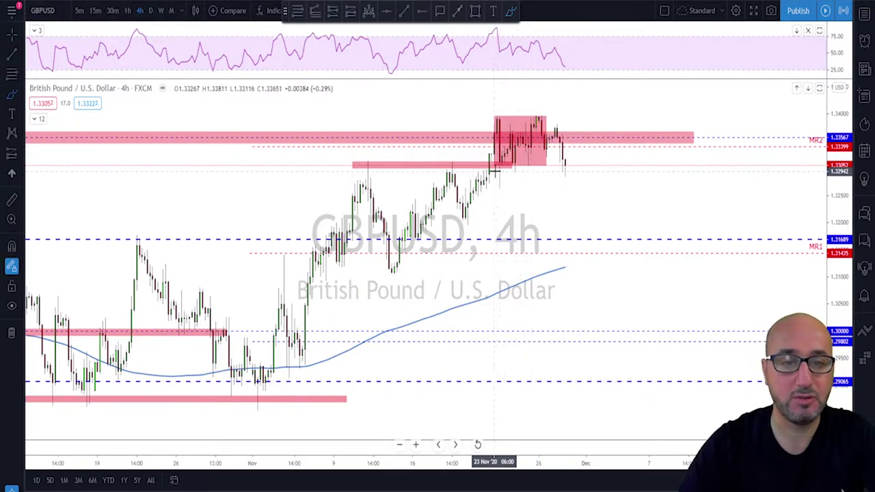
Step: Draw a support line beneath GBPUSD's late-November red box with a break, retest and drop towards 1.31689, and undo the strokes
mouse_move(491, 170)
mouse_down()
mouse_move(594, 170)
mouse_move(572, 191)
mouse_move(584, 157)
mouse_move(618, 240)
mouse_up()
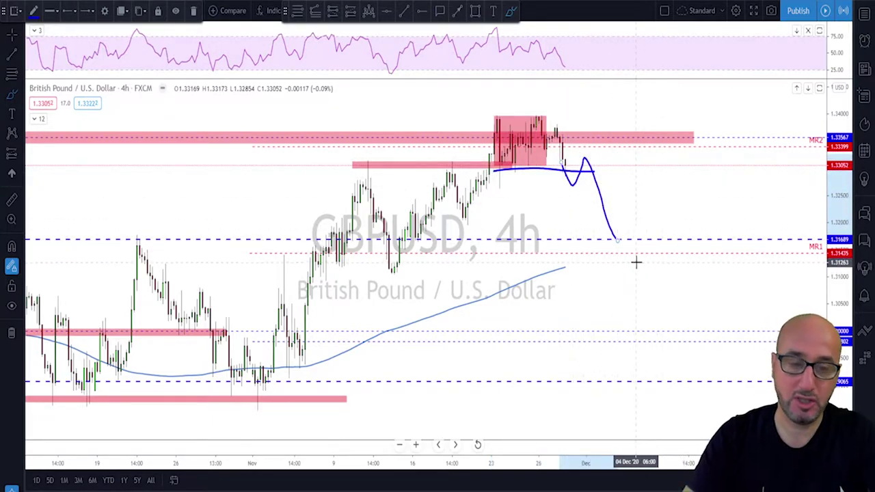
mouse_move(612, 231)
mouse_down()
mouse_move(619, 246)
mouse_move(645, 193)
mouse_up()
key(ctrl+z)
key(ctrl+z)
key(ctrl+z)
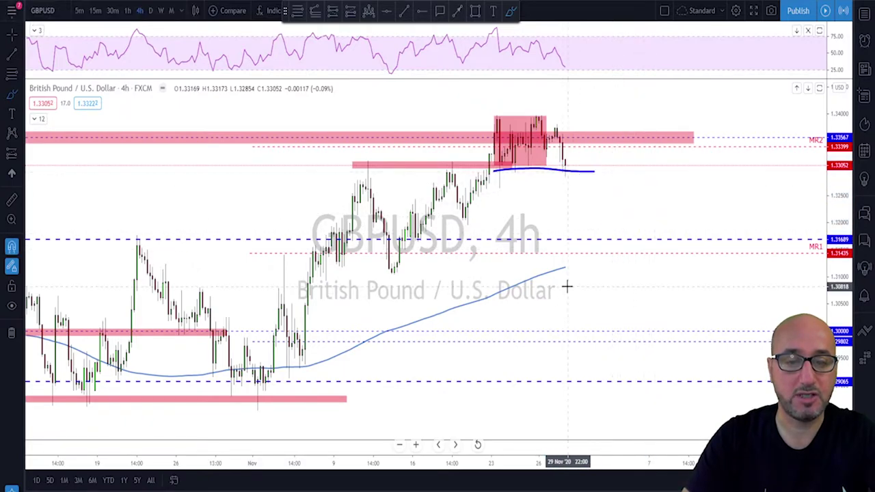
Step: Sketch possible GBPUSD paths around the moving average and the 1.31689 level on the 4-hour timeframe with the brush, undoing them all
scroll(575, 268, down, 4)
mouse_move(648, 231)
mouse_down()
mouse_move(674, 212)
mouse_move(672, 199)
mouse_move(687, 198)
mouse_move(688, 178)
mouse_move(697, 186)
mouse_up()
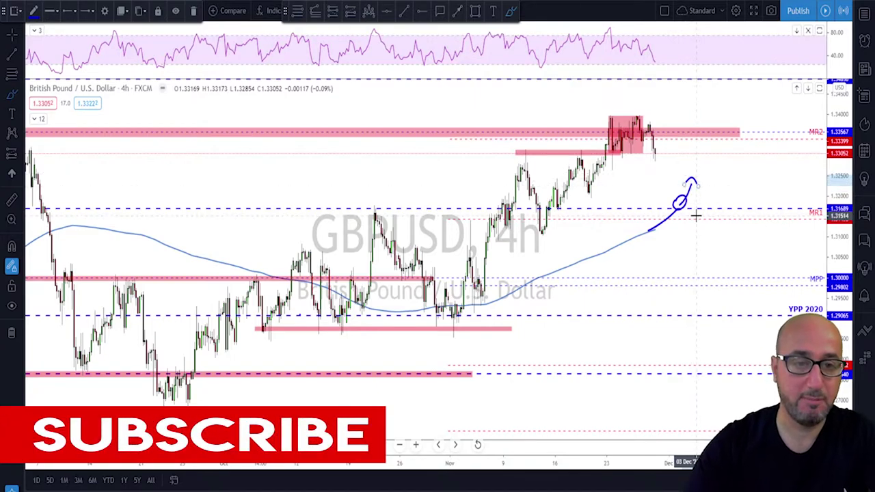
key(ctrl+z)
key(ctrl+z)
mouse_move(617, 156)
mouse_down()
mouse_move(683, 157)
mouse_move(672, 144)
mouse_move(703, 206)
mouse_up()
key(ctrl+z)
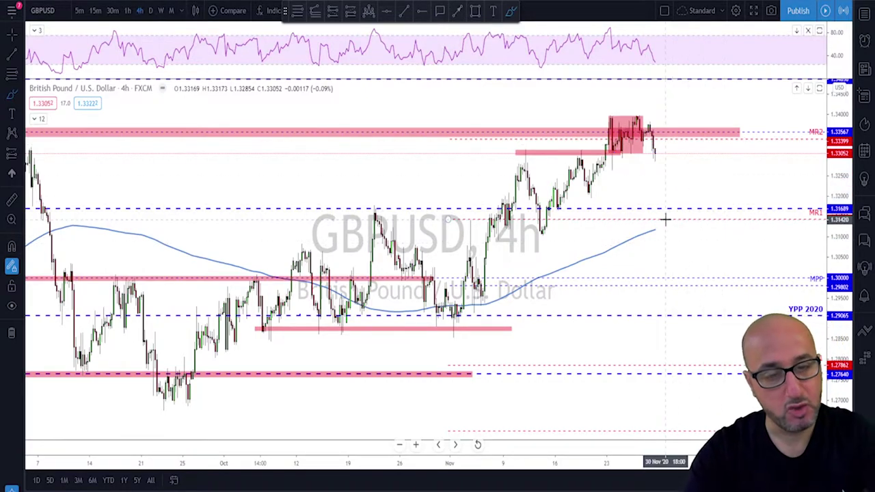
Step: Switch GBPUSD to the daily timeframe, trace the rise from the late-September low to the upper red zone, and delete the stroke
scroll(665, 220, down, 2)
click(151, 11)
scroll(640, 179, up, 2)
mouse_move(555, 234)
mouse_down()
mouse_move(605, 204)
mouse_move(655, 137)
mouse_up()
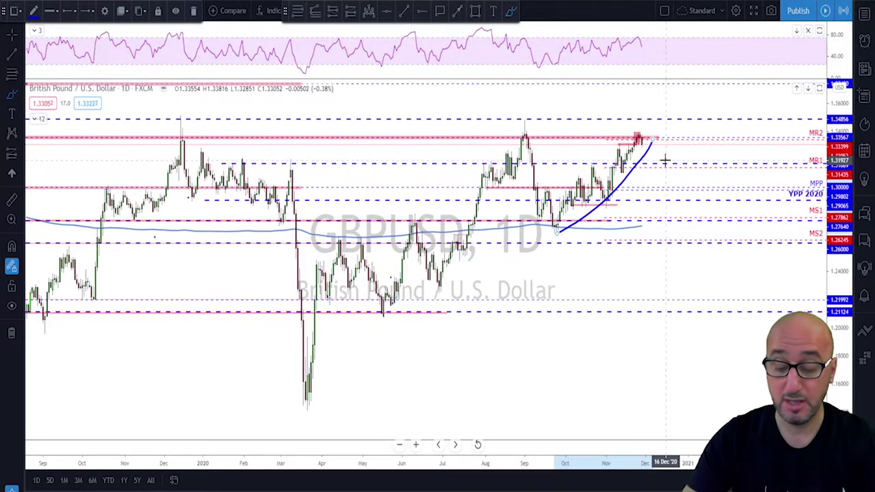
key(Delete)
Step: Bring up USDJPY's daily chart, trace the November swings from the lowest red zone with the brush, and undo the strokes
key(Down)
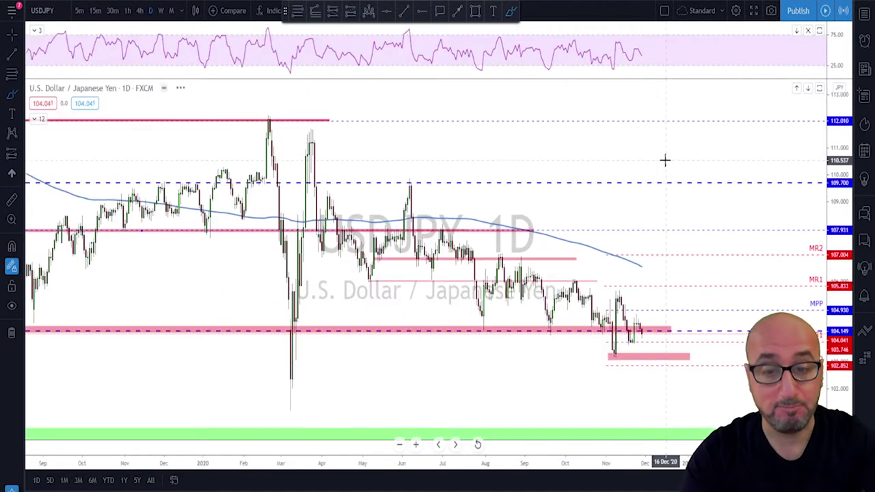
scroll(608, 287, up, 3)
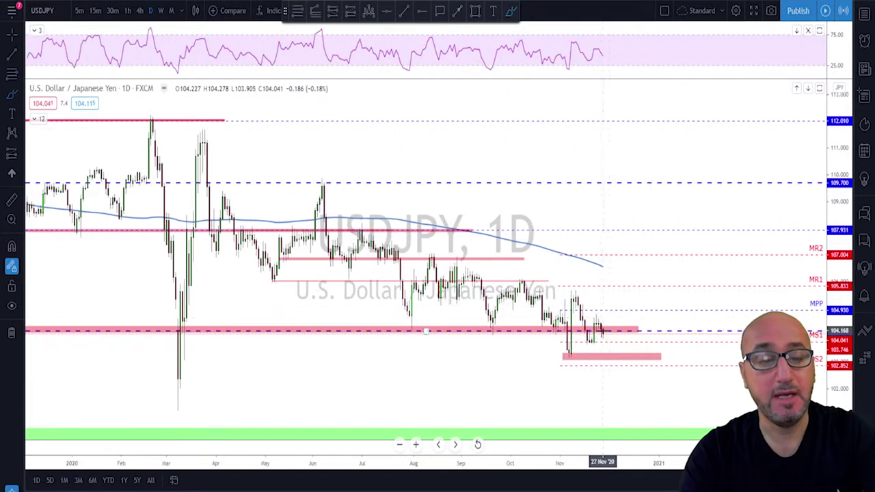
scroll(564, 368, up, 1)
click(545, 357)
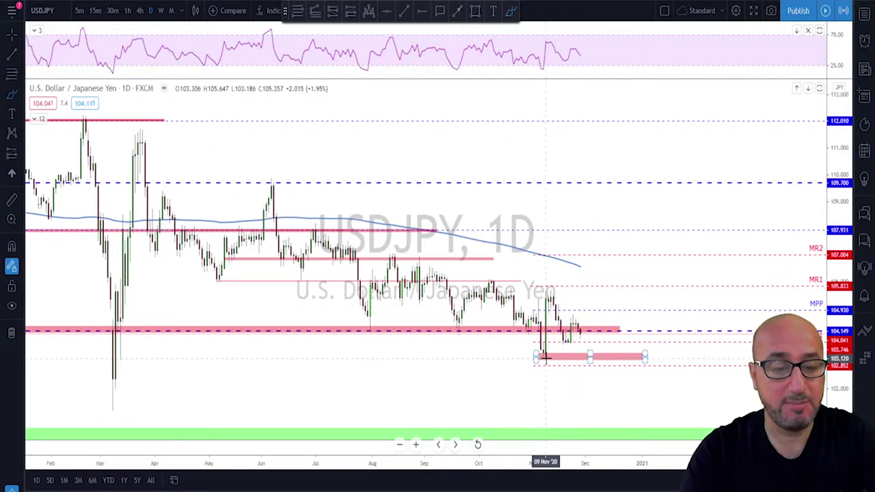
drag(546, 358, 546, 347)
mouse_move(552, 307)
mouse_down()
mouse_move(562, 341)
mouse_move(577, 339)
mouse_up()
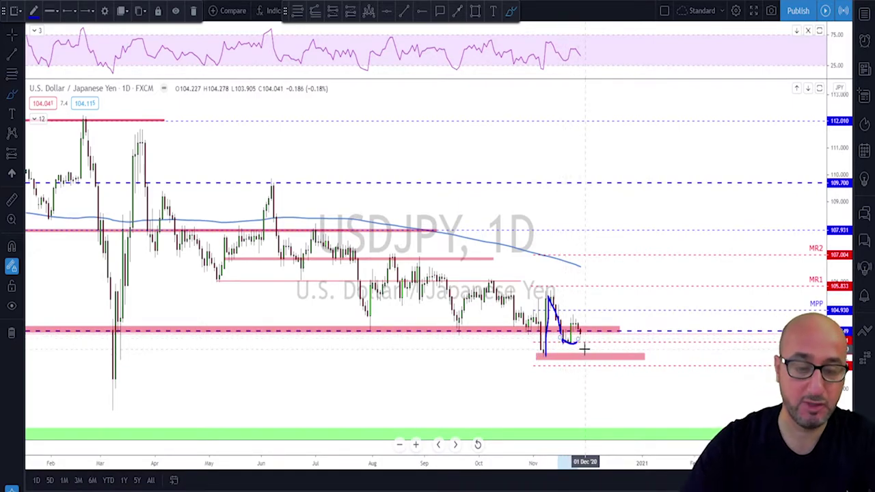
key(ctrl+z)
key(ctrl+z)
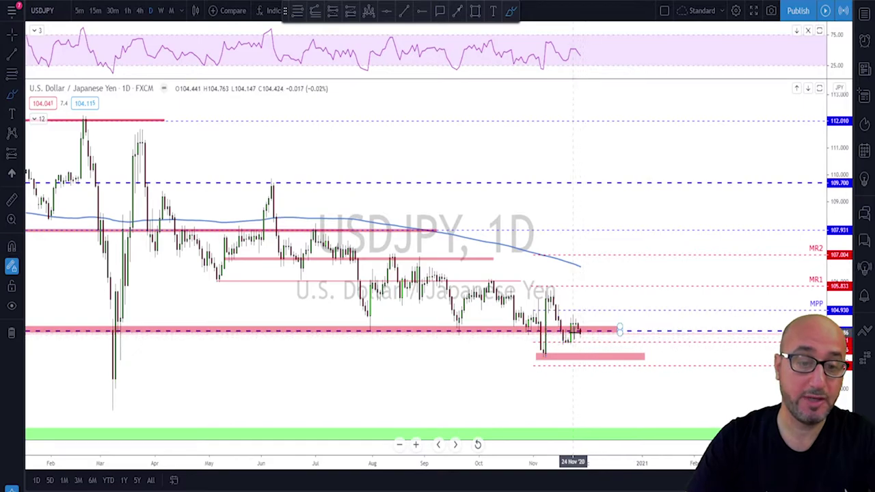
Step: Draw a rising support line under USDJPY's November lows with a bounce arrow towards MR1, and undo the drawings
drag(576, 332, 581, 333)
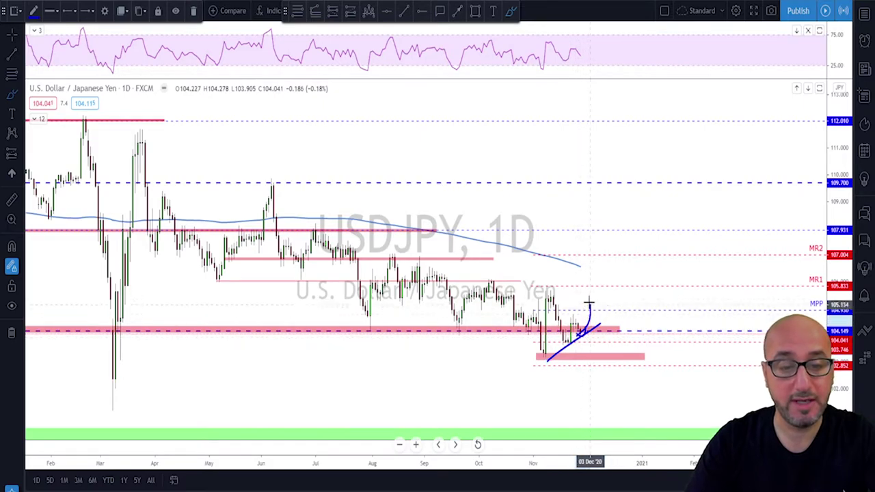
drag(587, 292, 588, 280)
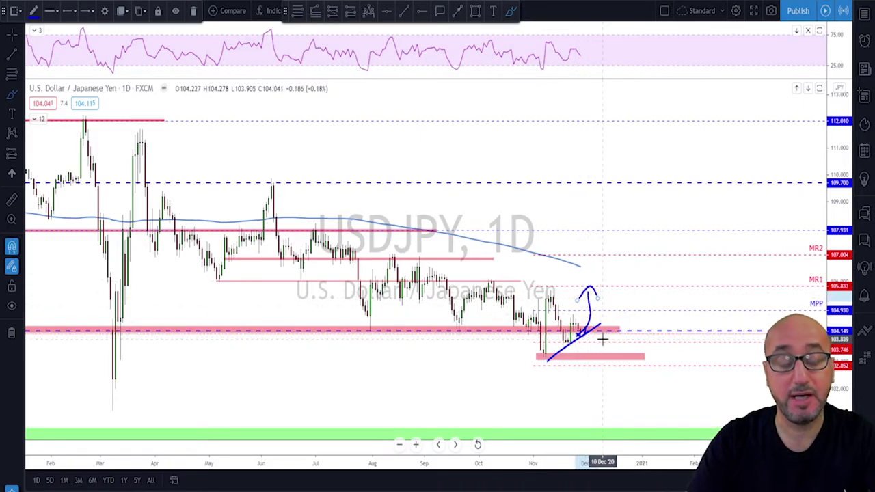
key(ctrl+z)
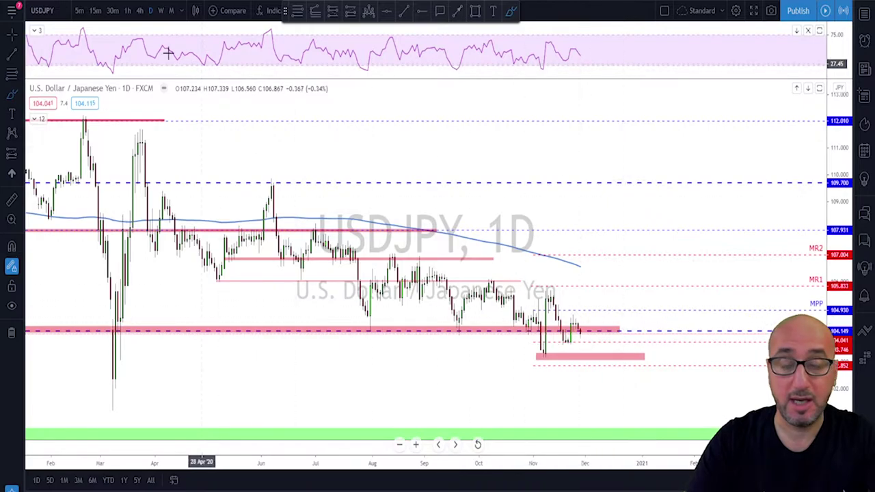
Step: Switch USDJPY to the 4-hour timeframe, then trace the late-November rally and pullback and curve a stroke under the latest low
click(140, 10)
scroll(604, 199, down, 2)
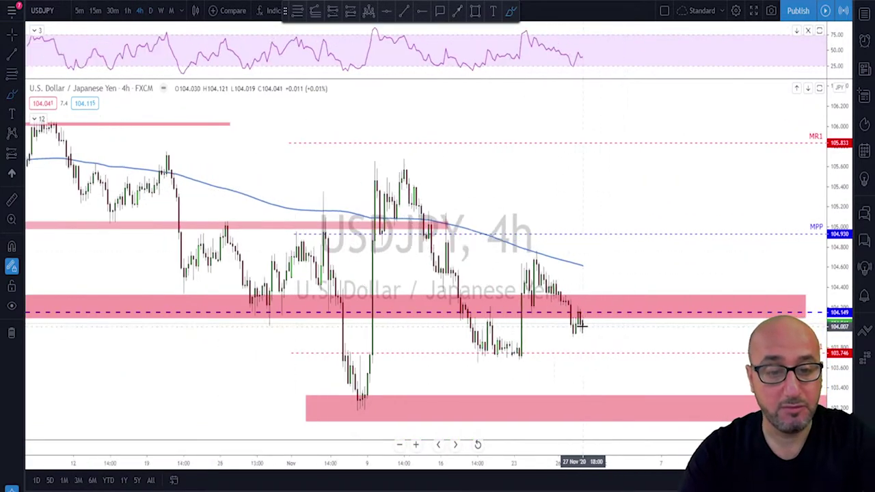
mouse_move(552, 355)
mouse_down()
mouse_move(555, 301)
mouse_move(570, 273)
mouse_move(581, 291)
mouse_up()
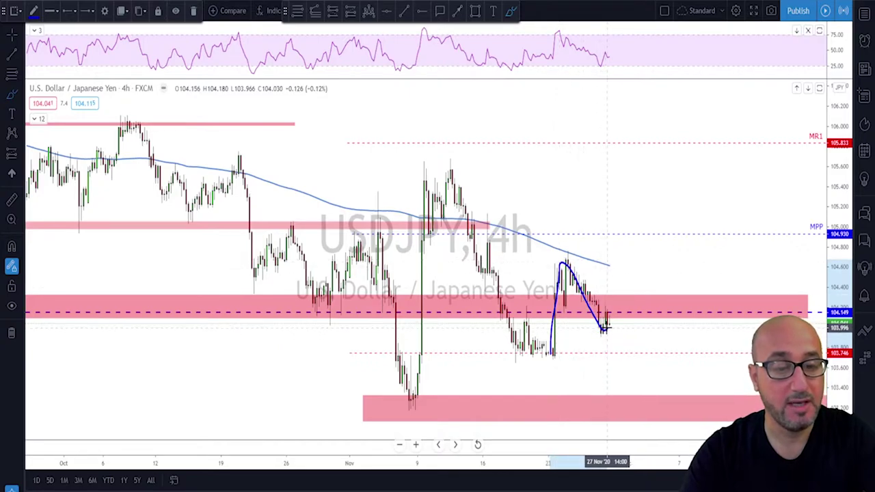
drag(590, 335, 616, 316)
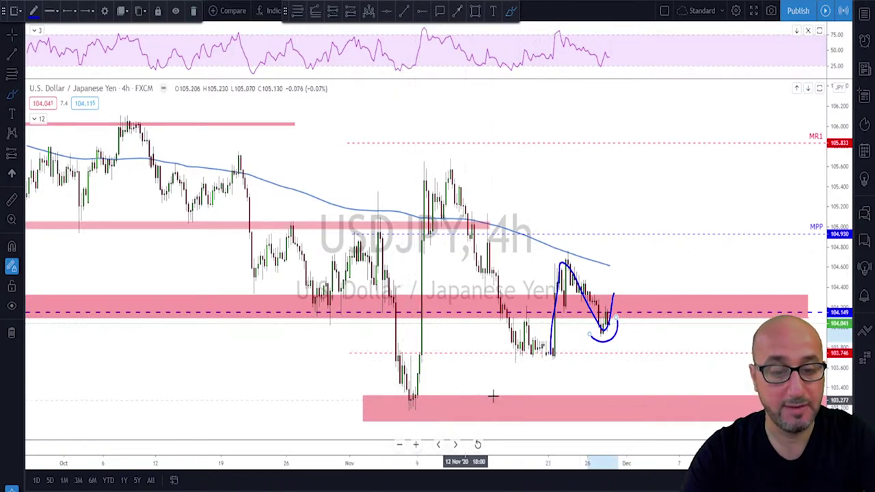
Step: Mark USDJPY's earlier November lows and an upward path from the latest low with the brush, and undo all the drawings
drag(417, 371, 415, 375)
mouse_move(524, 355)
mouse_down()
mouse_move(527, 364)
mouse_move(579, 350)
mouse_up()
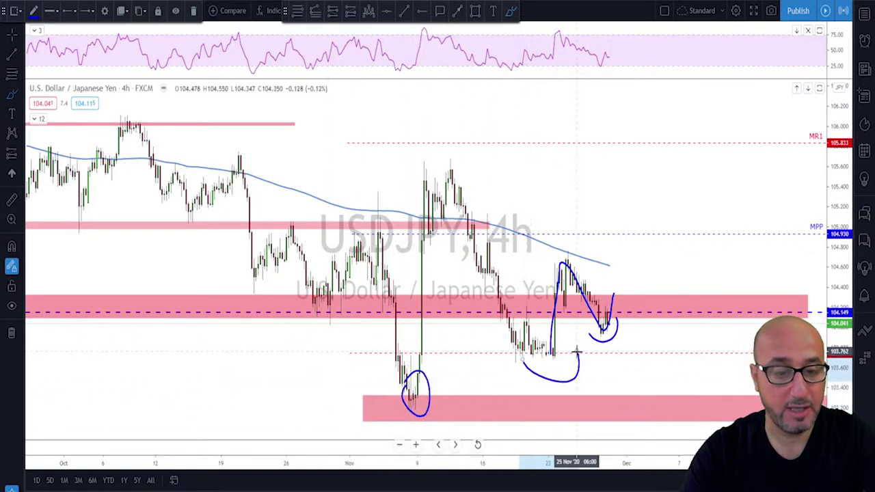
mouse_move(610, 316)
mouse_down()
mouse_move(621, 345)
mouse_move(605, 327)
mouse_move(634, 243)
mouse_move(641, 286)
mouse_up()
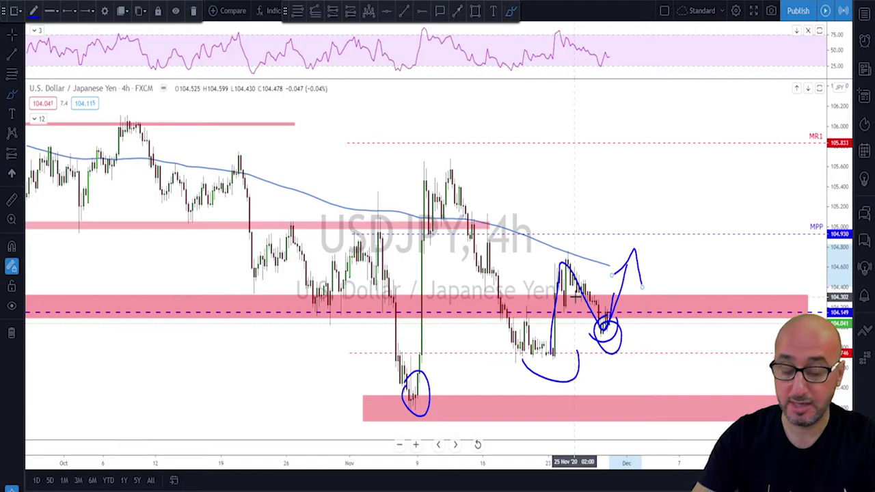
key(ctrl+z)
key(ctrl+z)
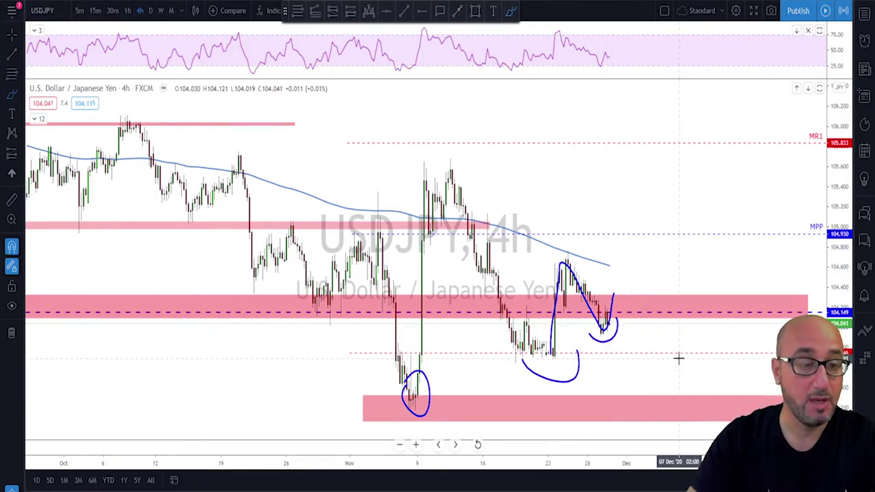
key(ctrl+z)
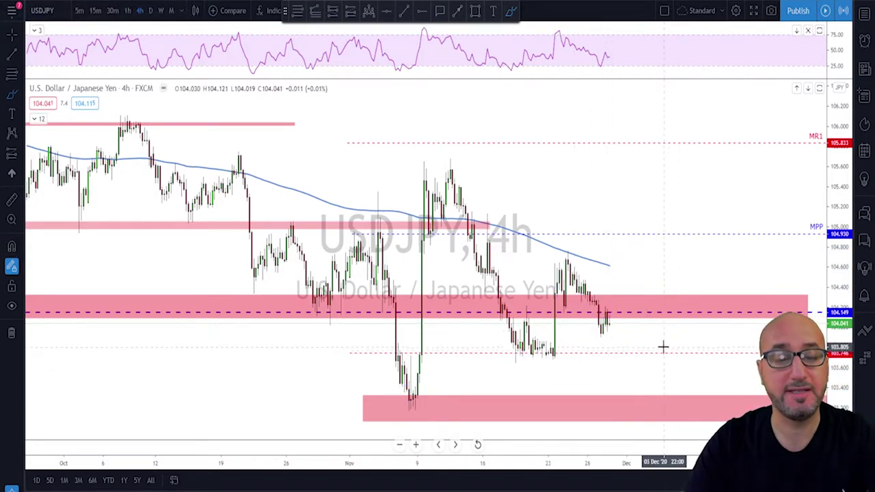
Step: Bring up USDCHF on the weekly timeframe, circle the recent consolidation beneath the 0.91879 level, and delete the circle
scroll(663, 347, down, 5)
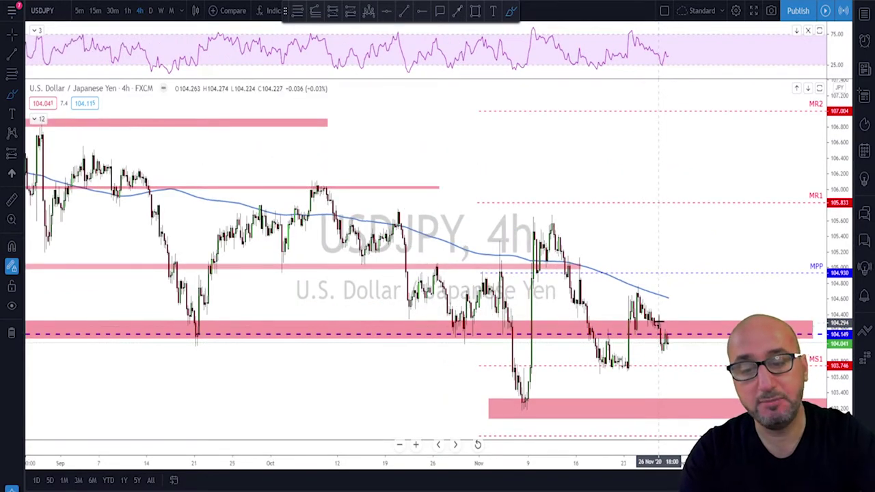
key(space)
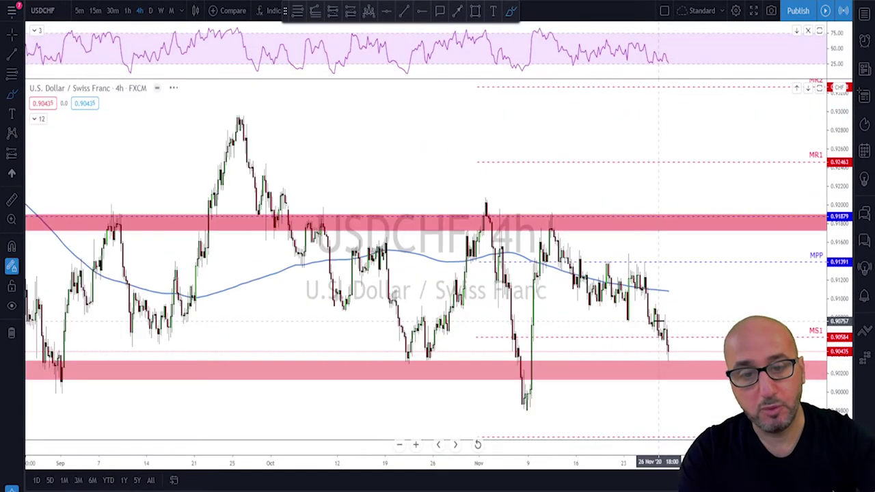
click(161, 11)
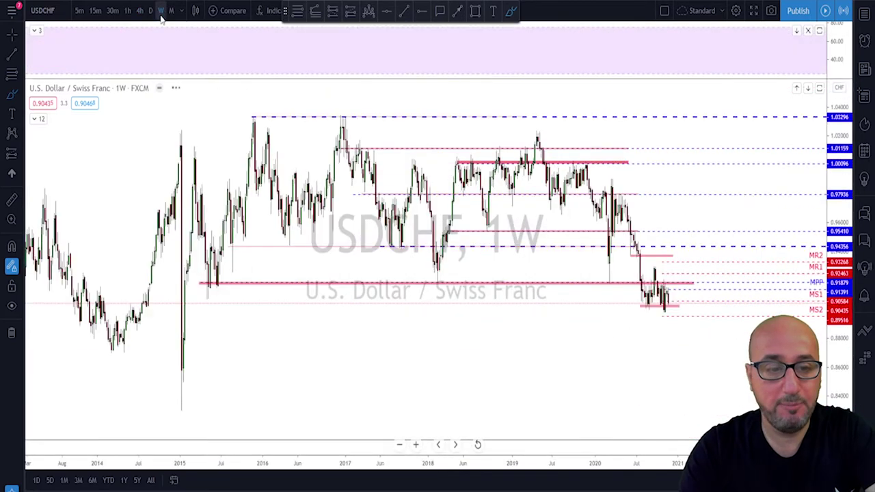
scroll(455, 240, up, 3)
scroll(615, 328, down, 2)
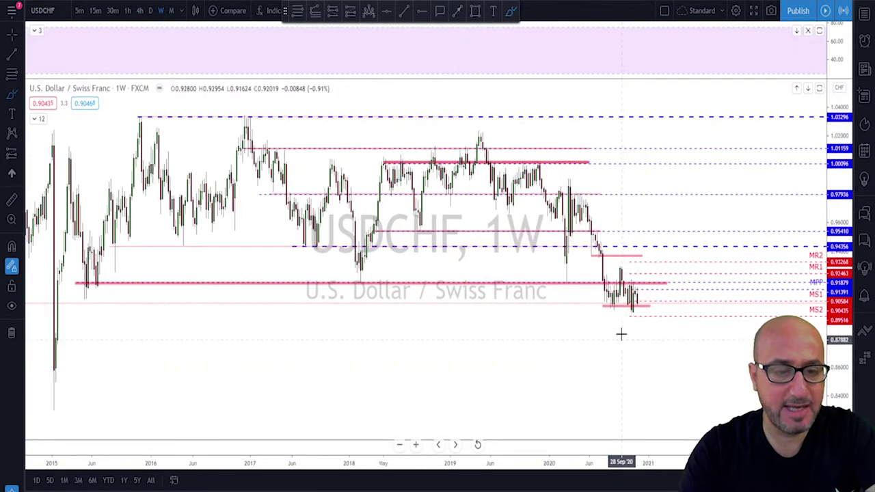
mouse_move(617, 282)
mouse_down()
mouse_move(642, 301)
mouse_move(633, 282)
mouse_up()
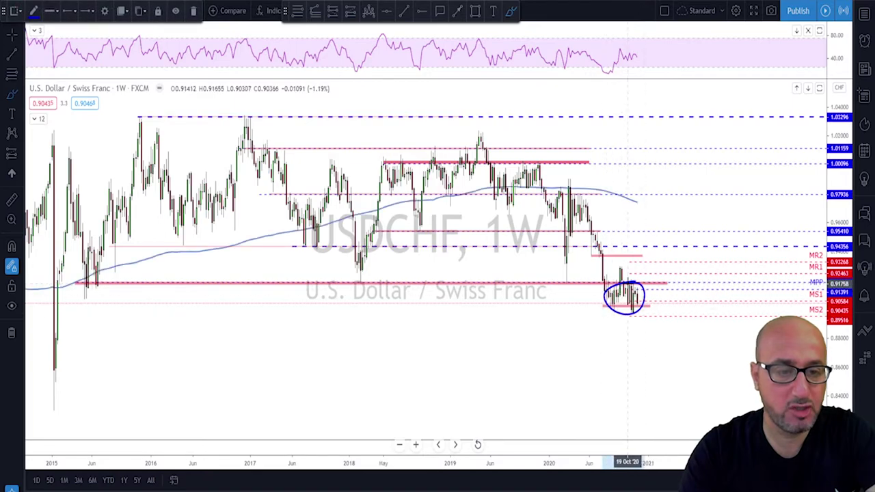
key(Delete)
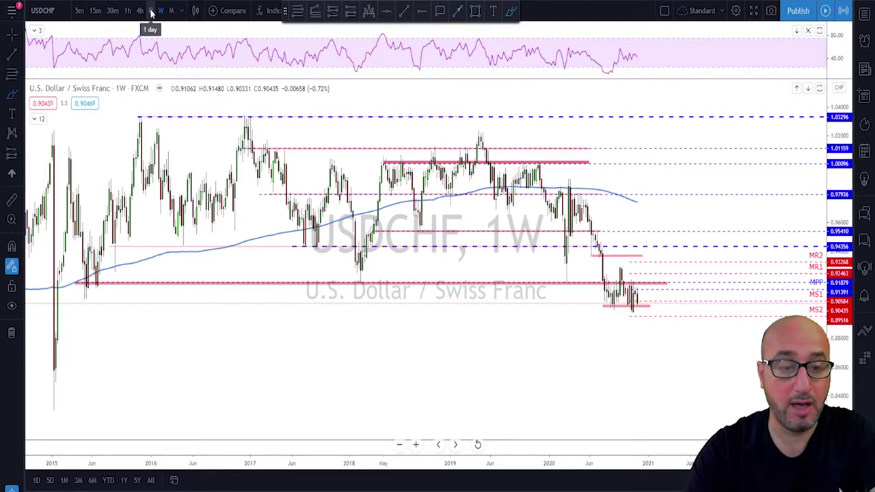
Step: Switch USDCHF to the daily timeframe, outline the range since late July between the two lower red zones, and delete the outline
click(151, 11)
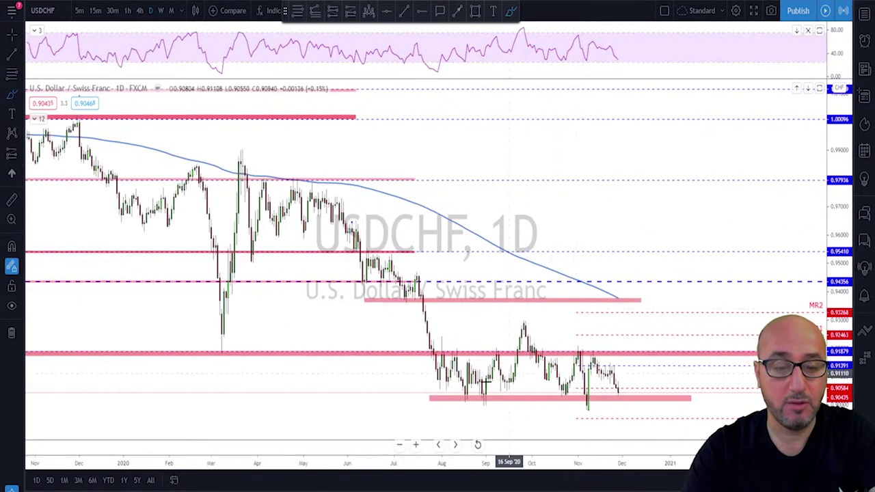
mouse_move(432, 349)
mouse_down()
mouse_move(611, 353)
mouse_move(628, 401)
mouse_move(431, 400)
mouse_up()
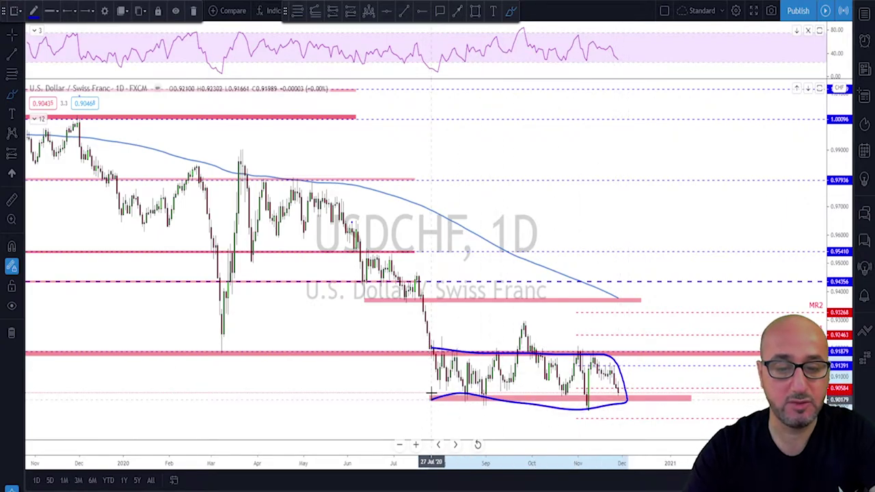
key(Delete)
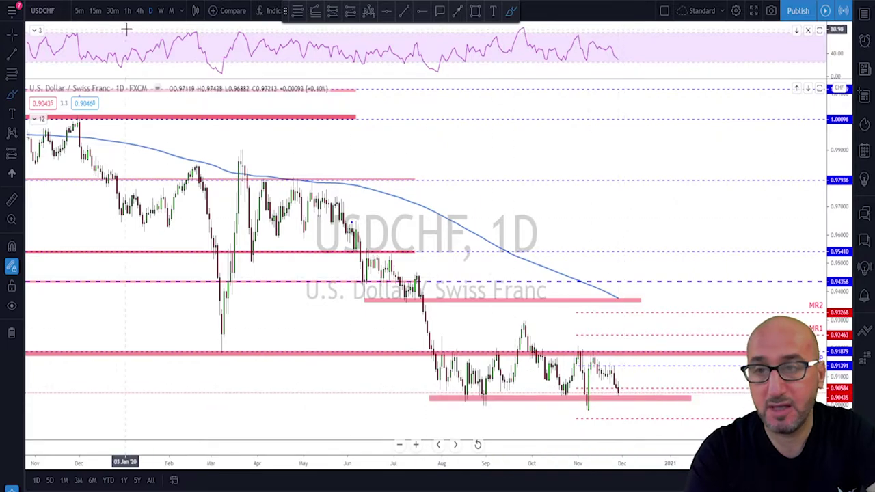
Step: Return USDCHF to the weekly timeframe, circle the latest lows and draw a long arrow back beneath the 2018 prices, undoing the drawings
click(161, 11)
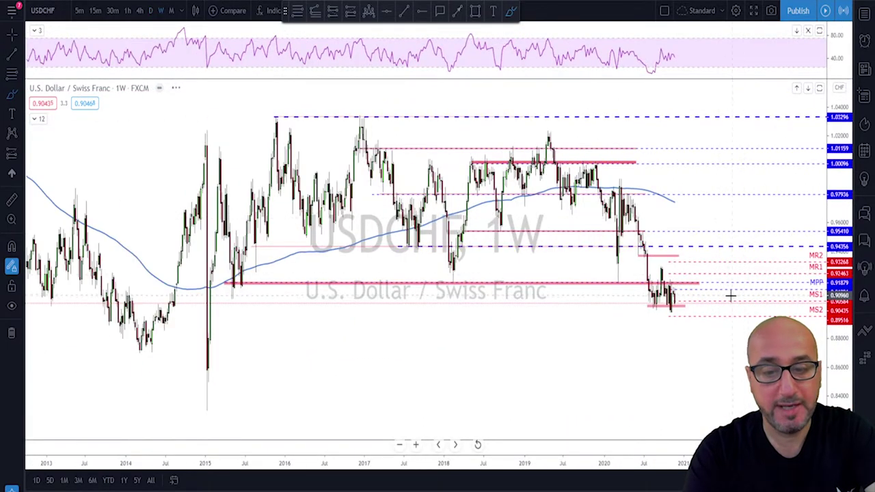
click(677, 307)
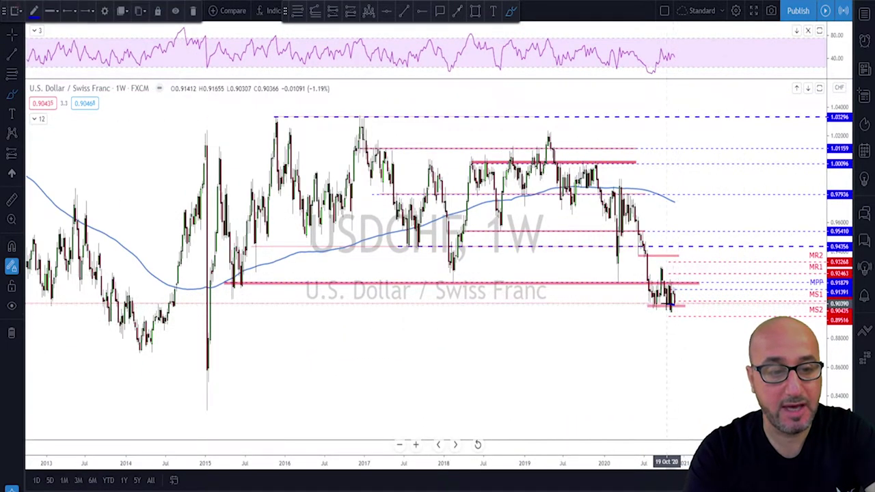
mouse_move(679, 312)
mouse_down()
mouse_move(435, 353)
mouse_move(485, 373)
mouse_up()
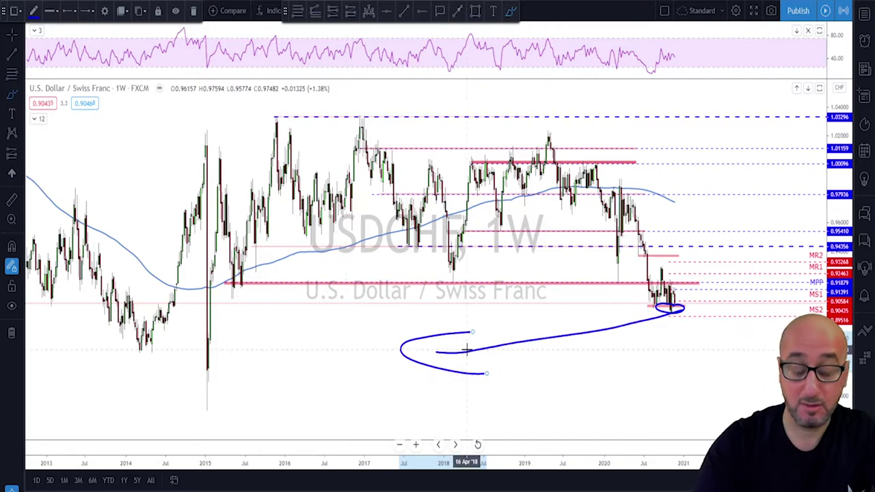
key(ctrl+z)
key(ctrl+z)
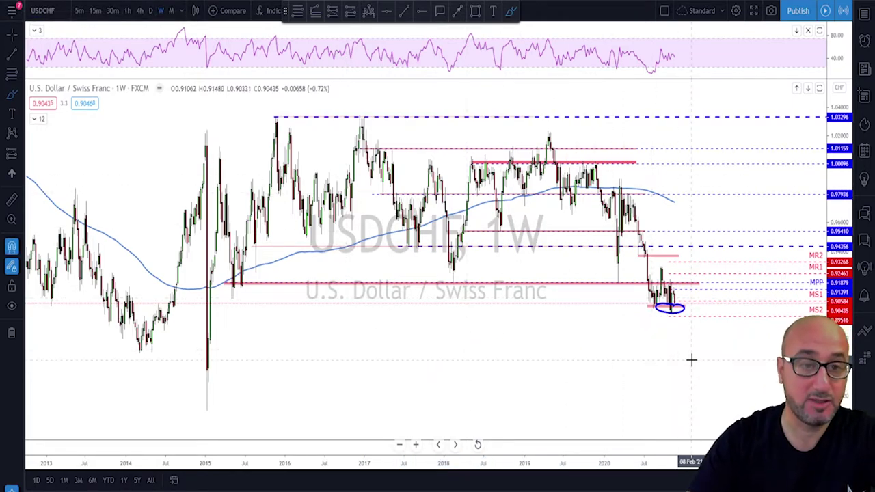
Step: Start a trend line from the August 2020 RSI low on the weekly USDCHF chart, and cancel it
scroll(598, 266, up, 3)
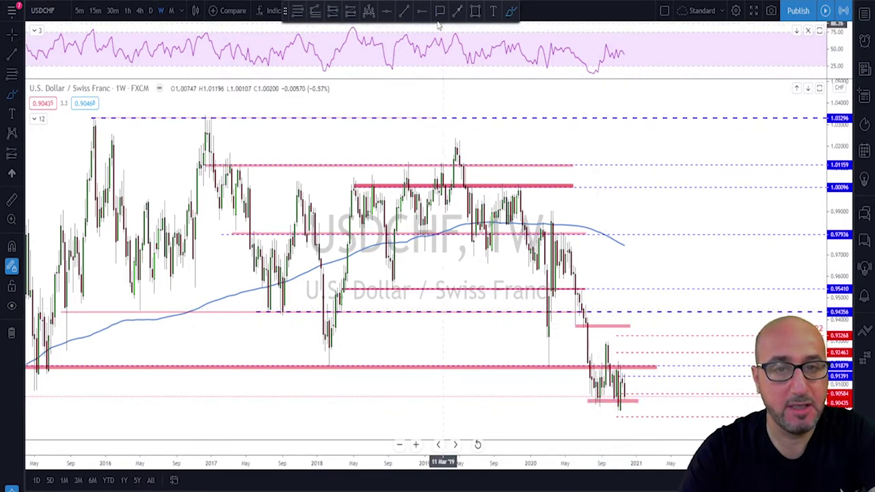
click(592, 71)
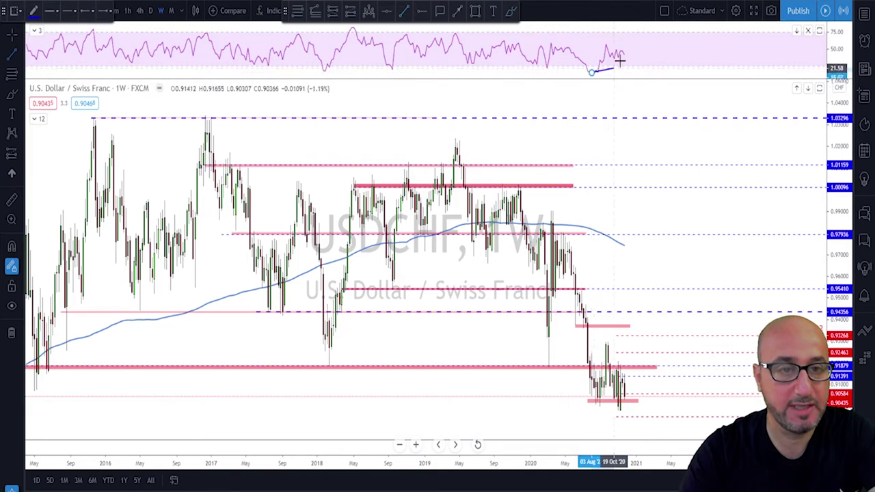
key(Escape)
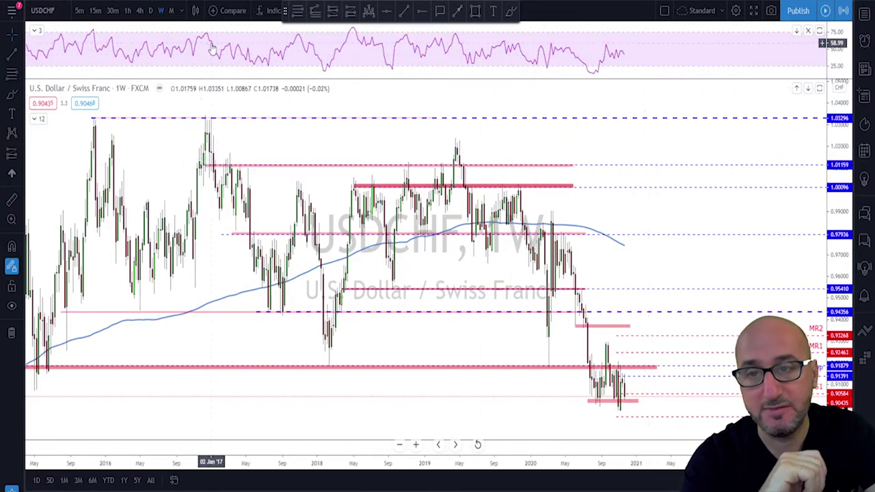
Step: Switch USDCHF to the daily timeframe, brush a circle with upward and downward paths at the latest candle, and delete the drawings
click(150, 10)
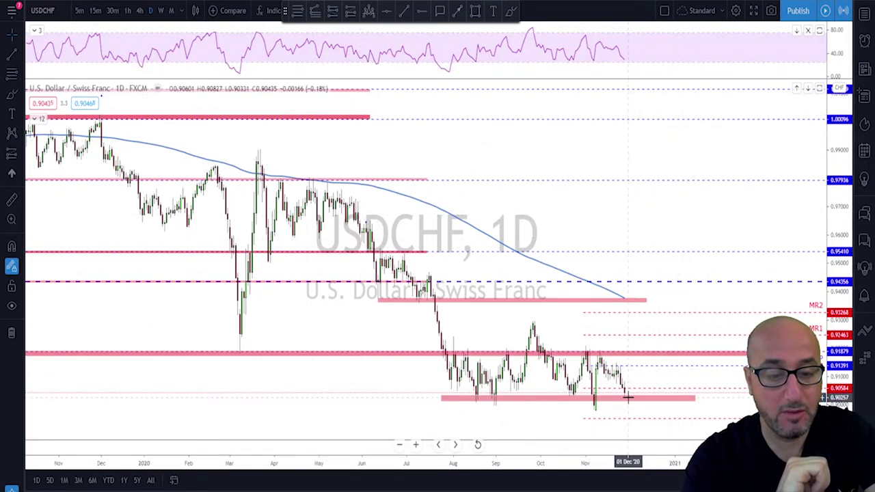
click(510, 11)
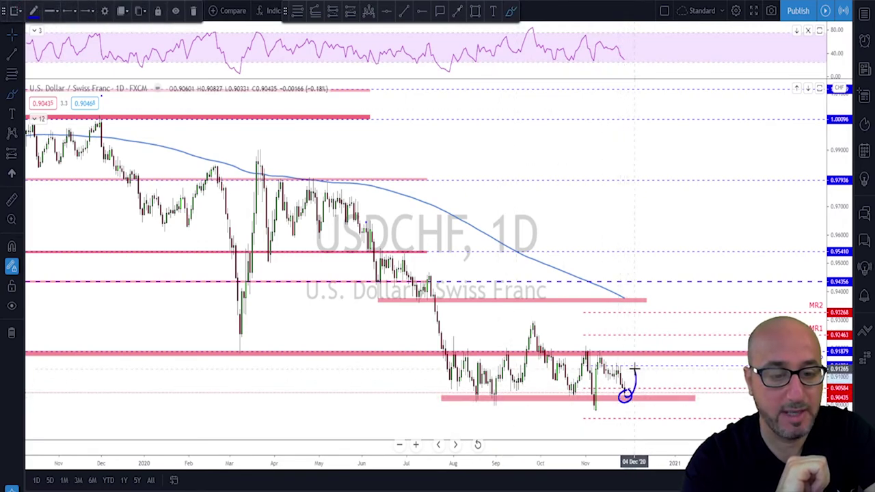
drag(632, 369, 644, 383)
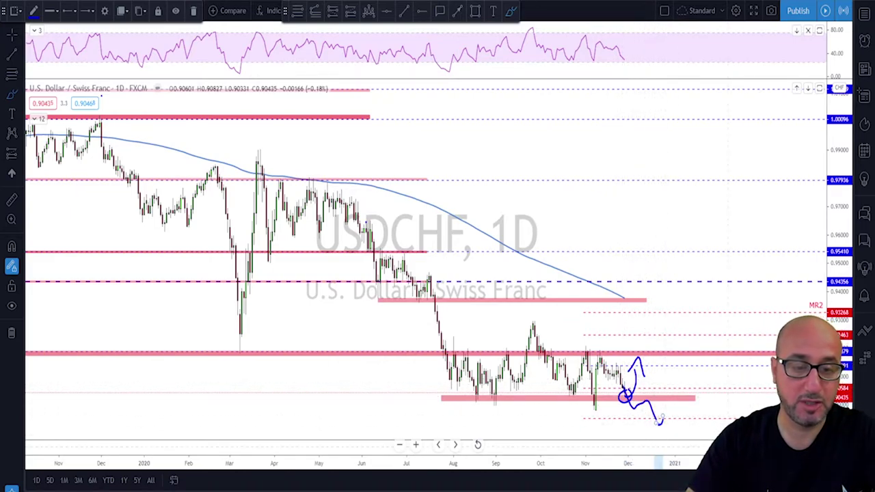
key(Delete)
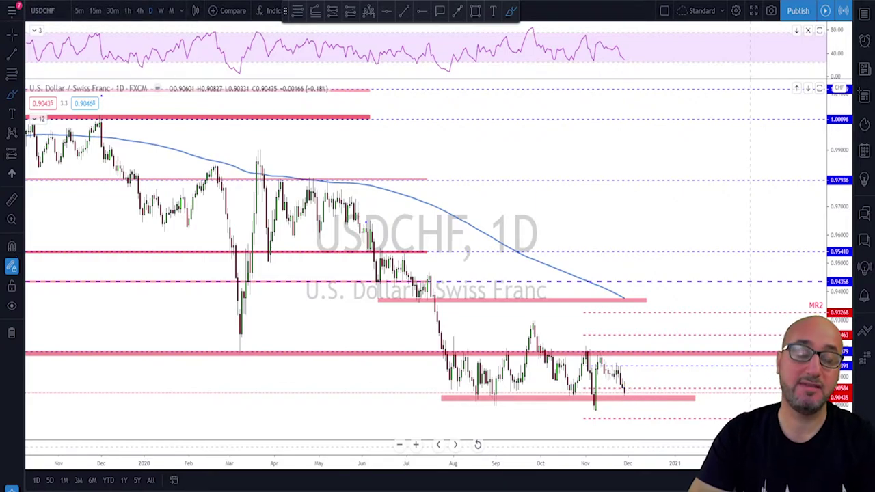
Step: Bring up USDCAD and switch it to the weekly timeframe
key(Down)
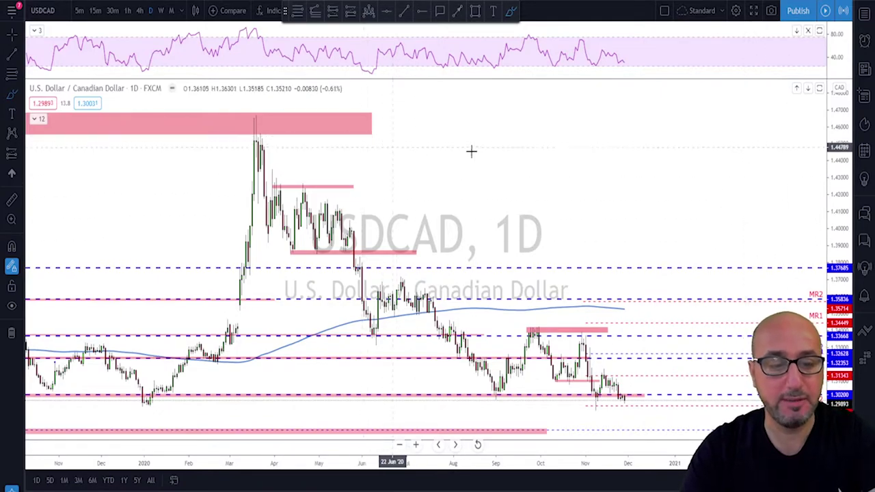
scroll(478, 206, up, 1)
scroll(568, 319, up, 2)
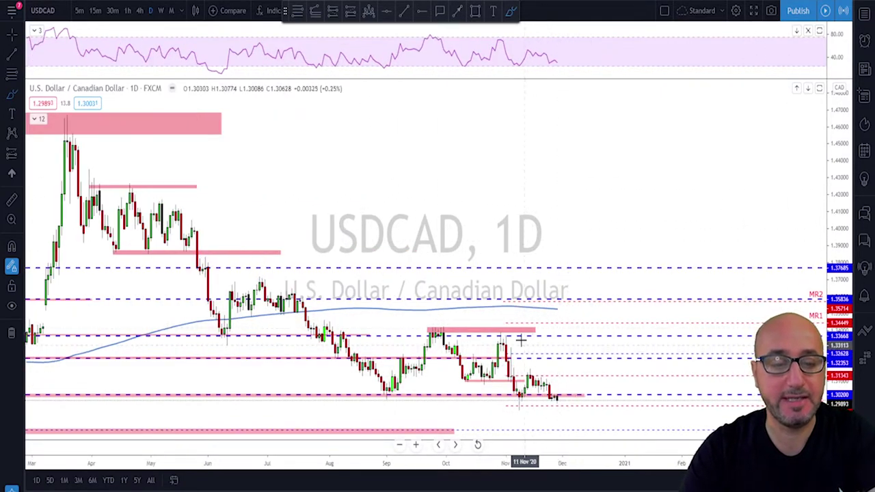
click(162, 10)
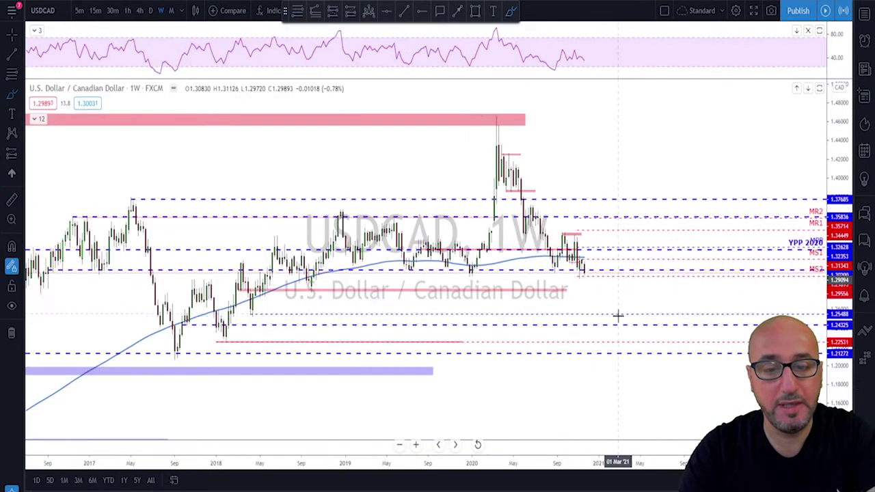
scroll(533, 320, up, 2)
Step: Raise the red zone beneath the recent USDCAD price to just under the 1.30200 level, and switch to the daily timeframe
click(450, 322)
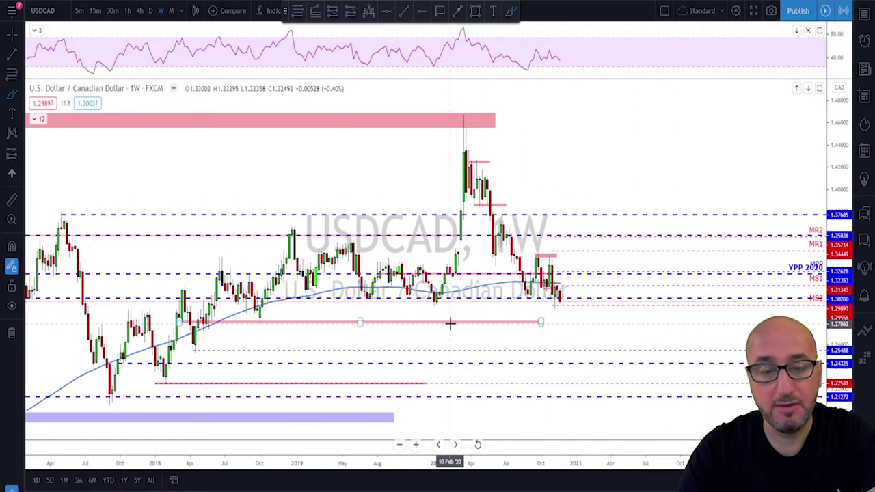
drag(451, 327, 518, 304)
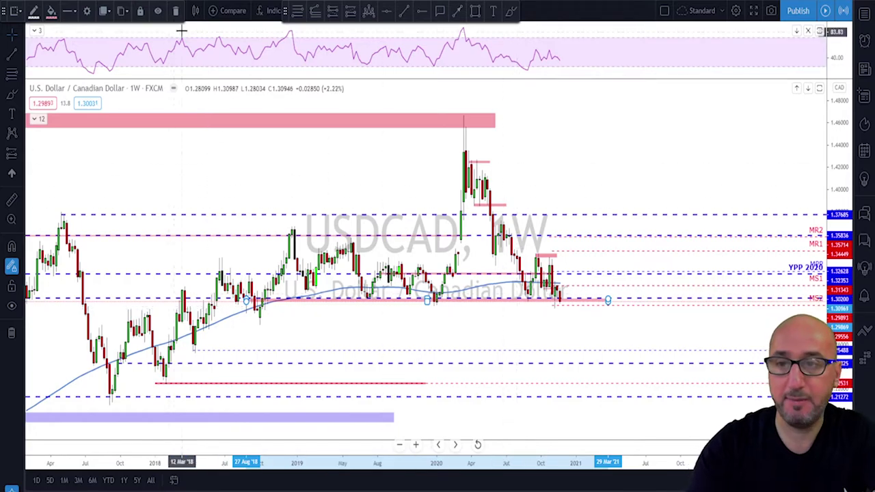
right_click(199, 170)
click(150, 11)
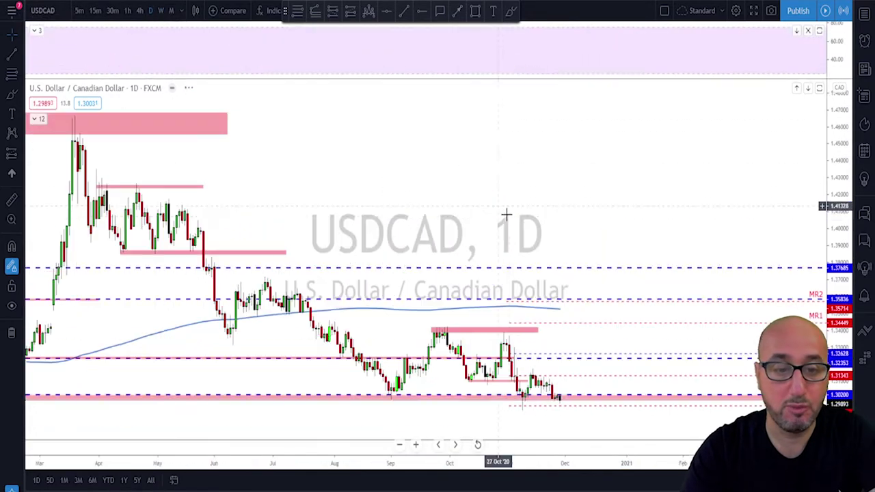
scroll(579, 293, down, 4)
scroll(614, 288, down, 1)
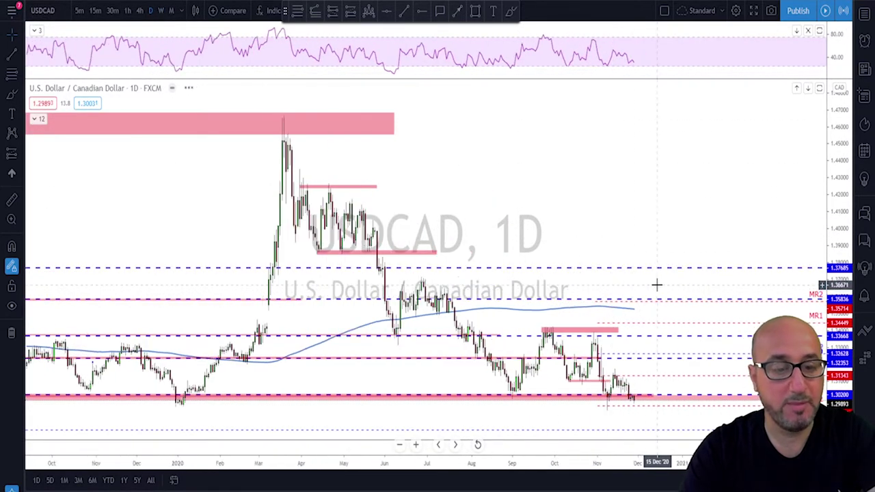
Step: Compare USDCAD on the weekly and daily timeframes around the red zone near the 1.30200 level
click(161, 11)
scroll(635, 142, down, 2)
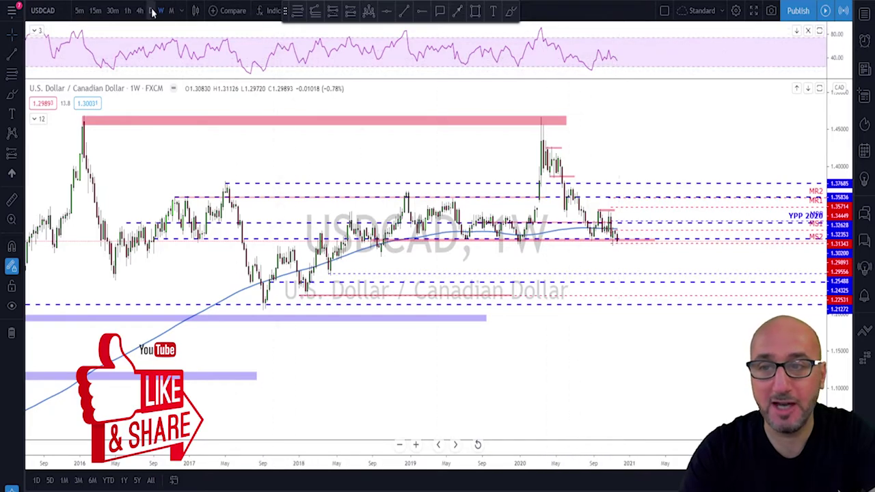
click(151, 11)
scroll(695, 297, up, 1)
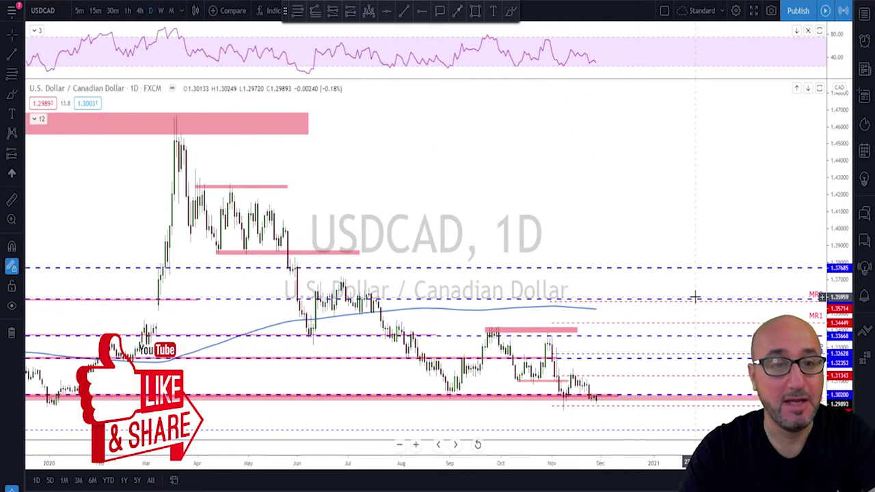
scroll(642, 211, down, 1)
scroll(638, 314, up, 1)
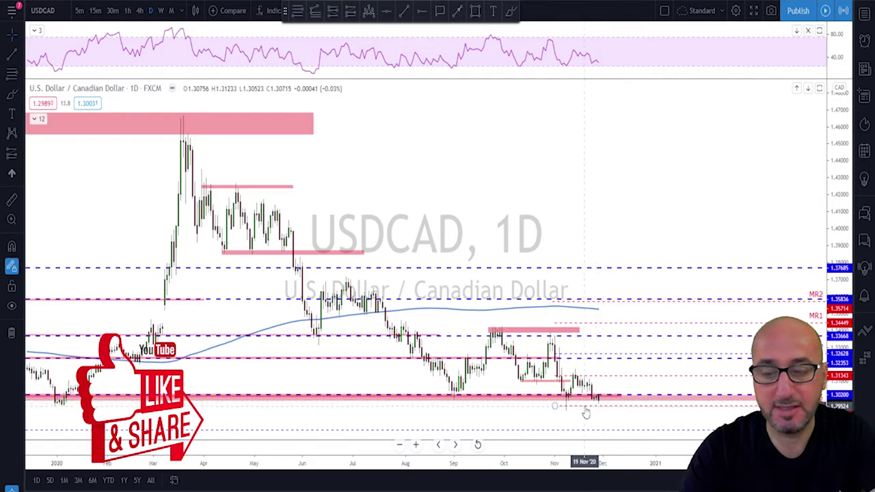
Step: Shift the thin red zone at the 1.30200 level slightly down on the daily USDCAD chart, and undo both zone moves
scroll(594, 410, down, 1)
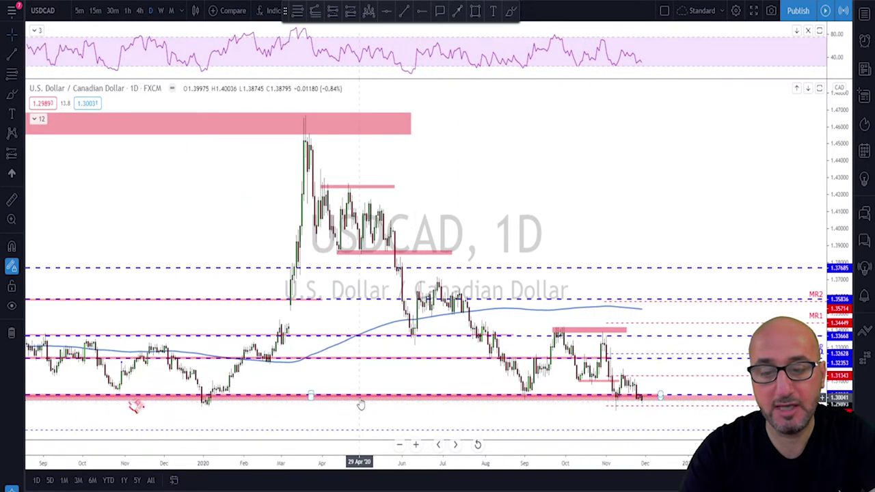
drag(361, 404, 359, 407)
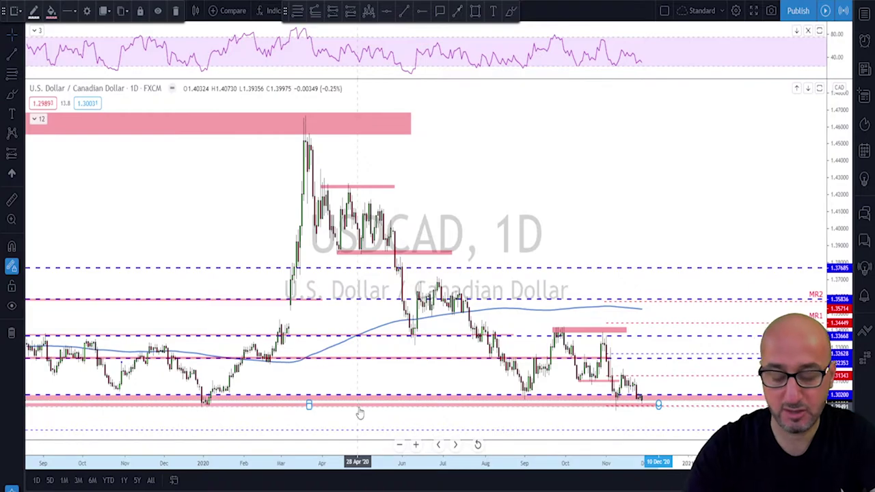
key(ctrl+z)
key(ctrl+z)
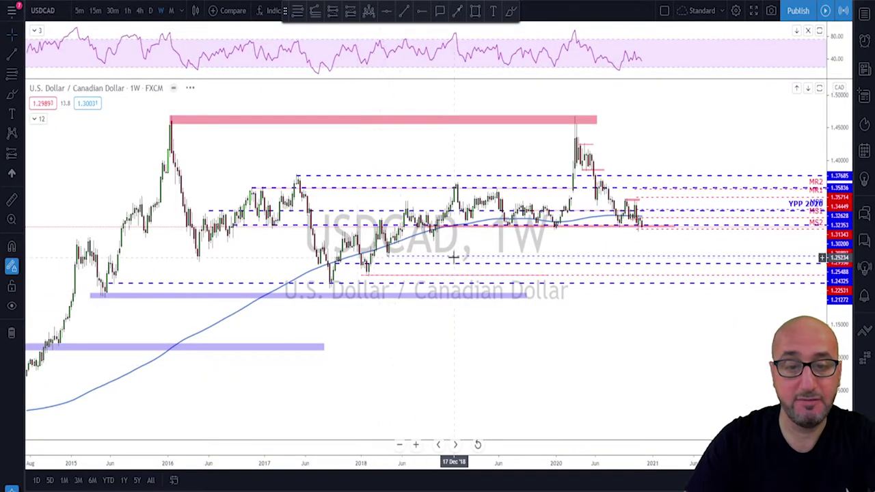
key(ctrl+y)
key(ctrl+z)
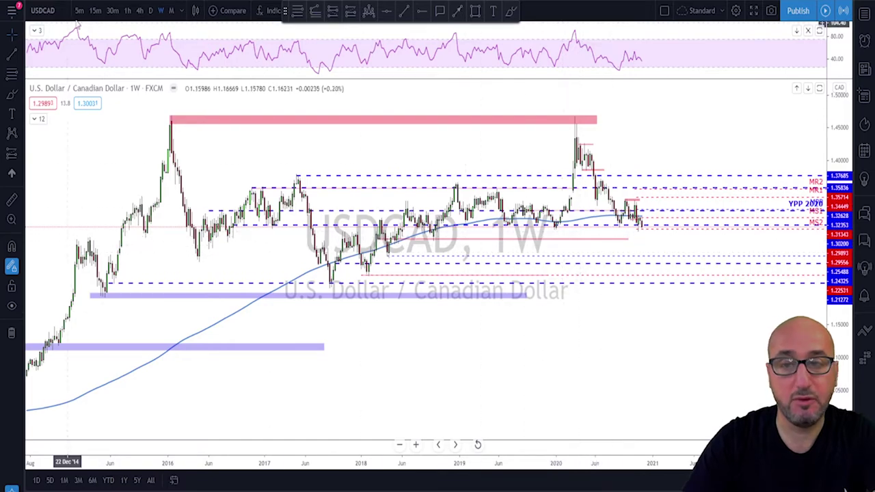
key(ctrl+y)
Step: Brush a rebound path and a dip-and-retest path falling lower from the latest daily USDCAD candles, undoing the drawings
scroll(661, 337, up, 3)
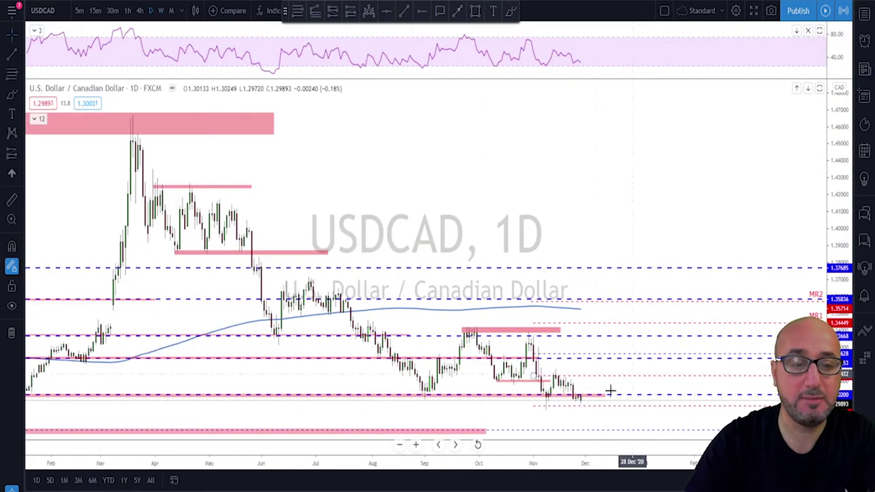
scroll(592, 406, up, 1)
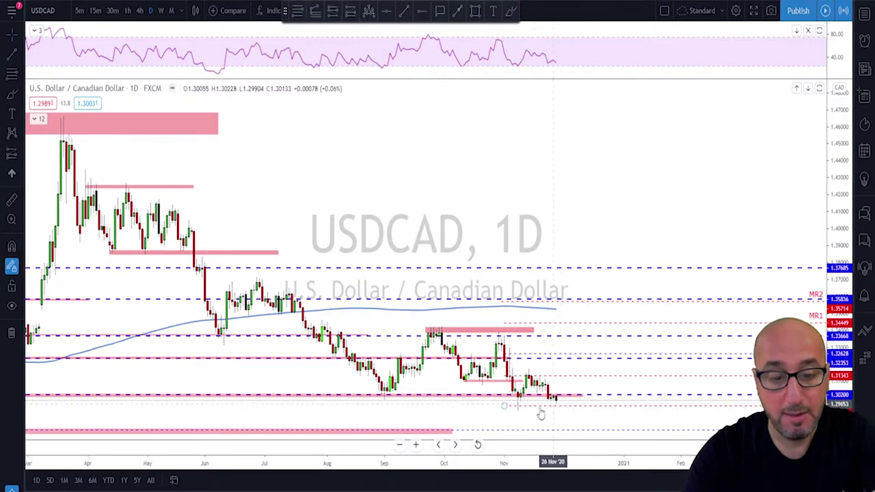
click(510, 11)
drag(556, 401, 561, 397)
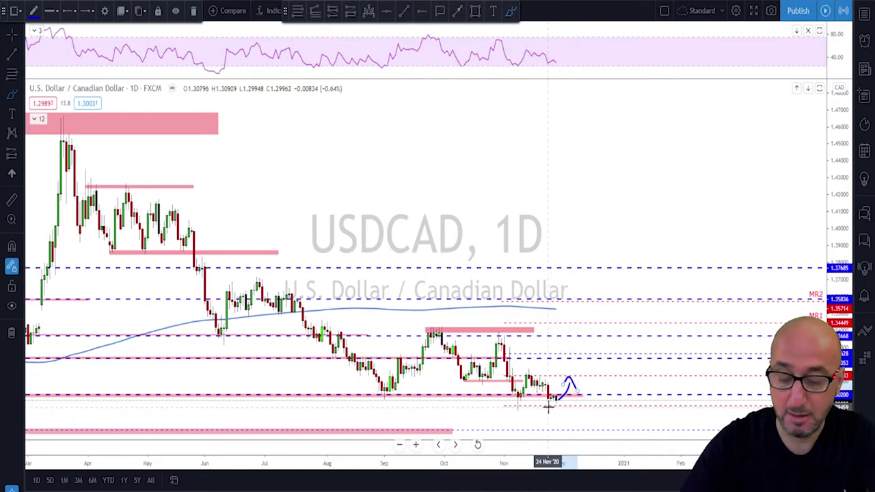
key(ctrl+z)
drag(555, 394, 567, 416)
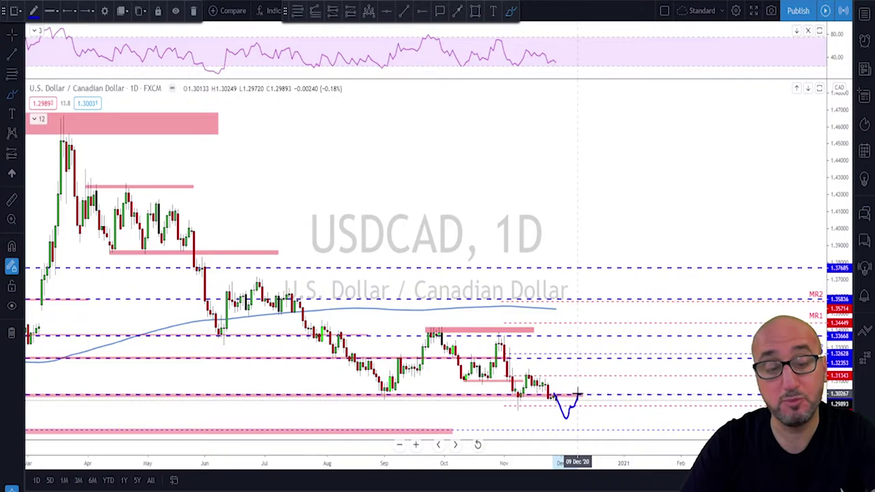
drag(578, 394, 596, 439)
key(ctrl+z)
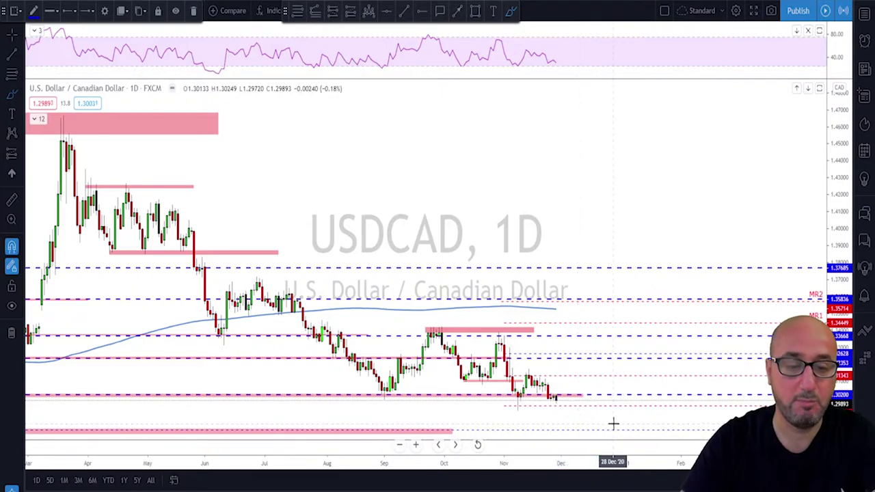
Step: Bring up AUDUSD on the daily timeframe, and reposition the upper red zone to span the 28 August 2020 high through 14 December 2020
key(Down)
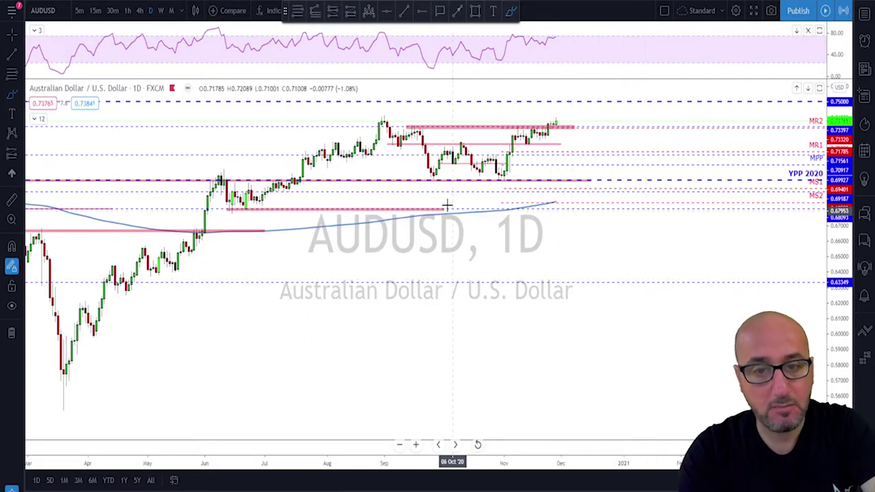
scroll(447, 146, up, 1)
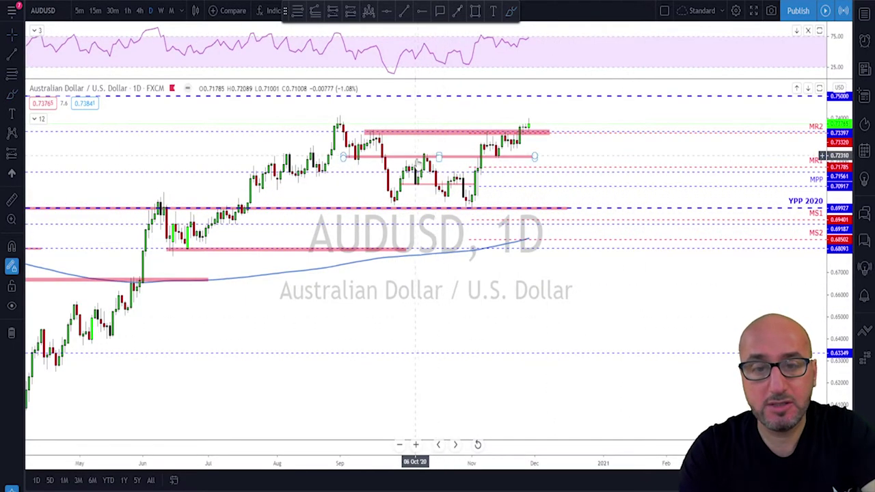
scroll(410, 208, up, 1)
drag(366, 148, 336, 130)
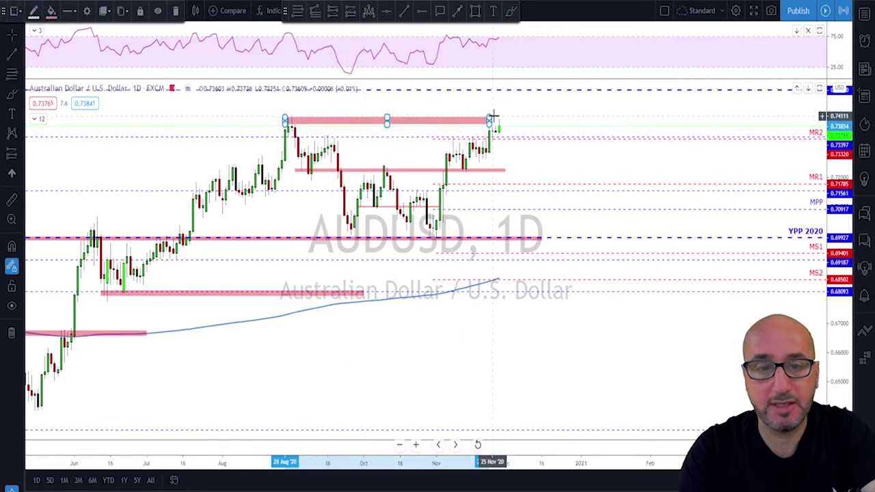
drag(490, 119, 534, 121)
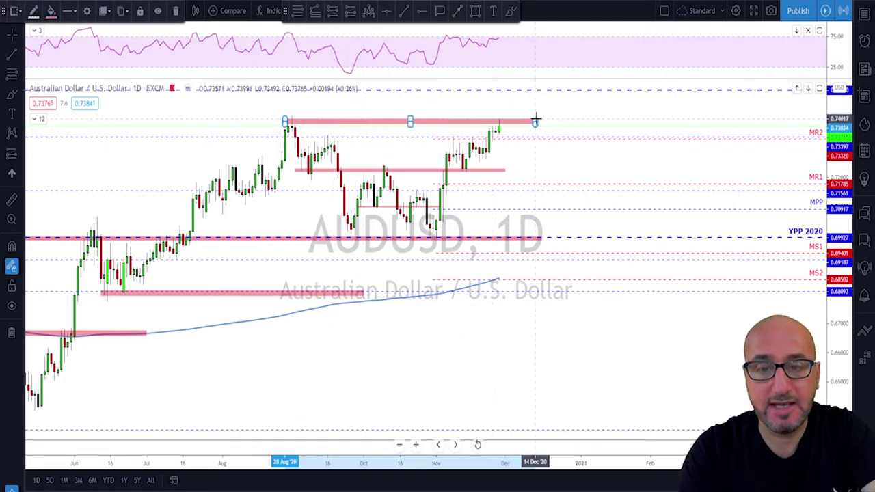
scroll(561, 182, down, 5)
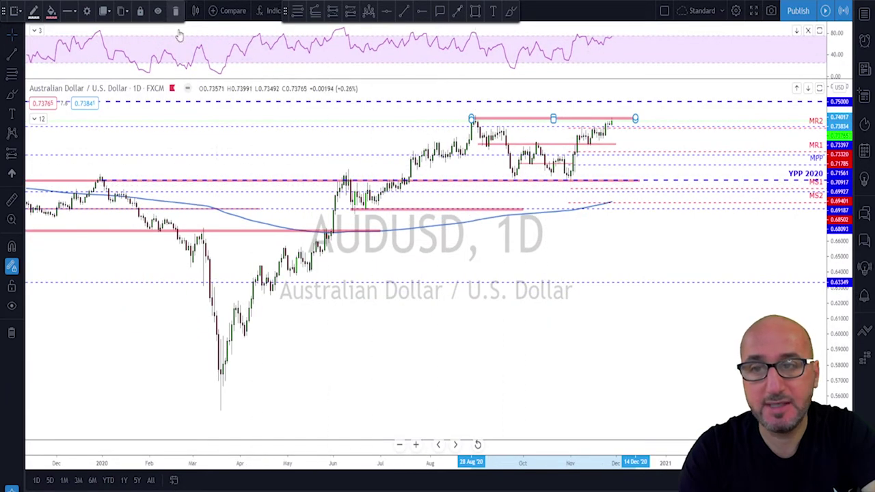
right_click(226, 150)
click(157, 157)
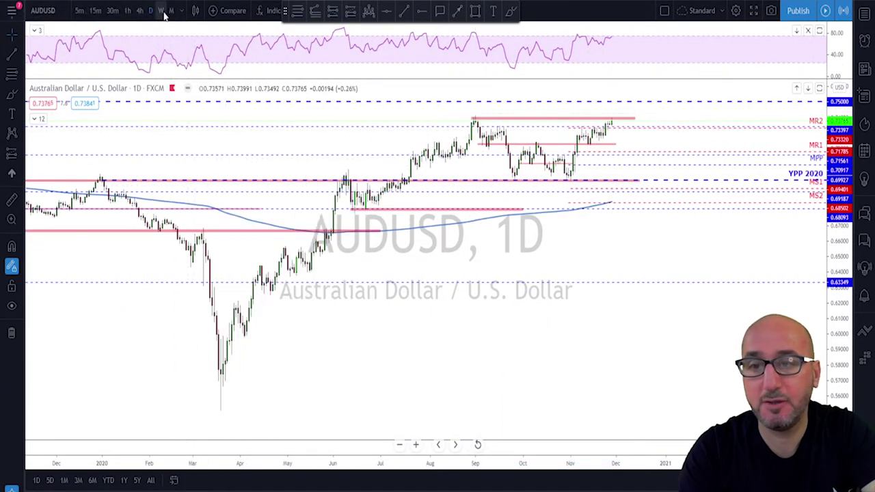
Step: Switch AUDUSD to the weekly timeframe with the recent highs in view
click(163, 11)
scroll(597, 353, up, 1)
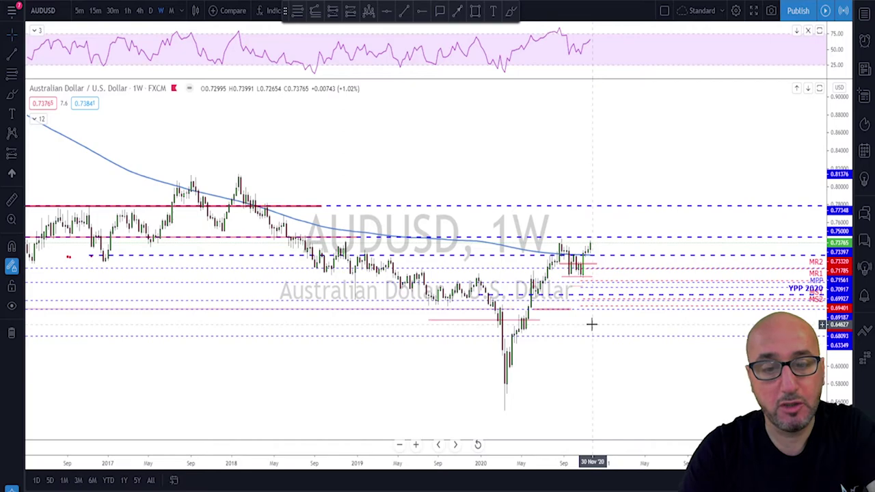
scroll(609, 327, down, 1)
scroll(606, 312, up, 1)
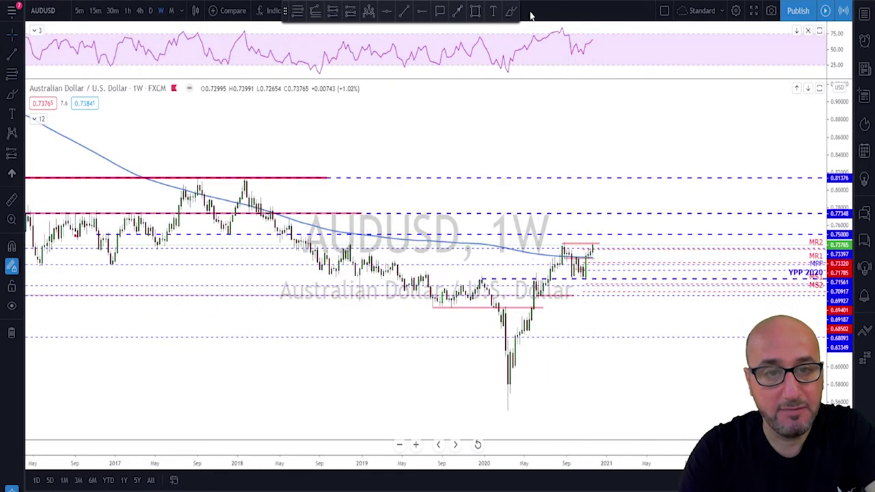
click(493, 11)
click(569, 250)
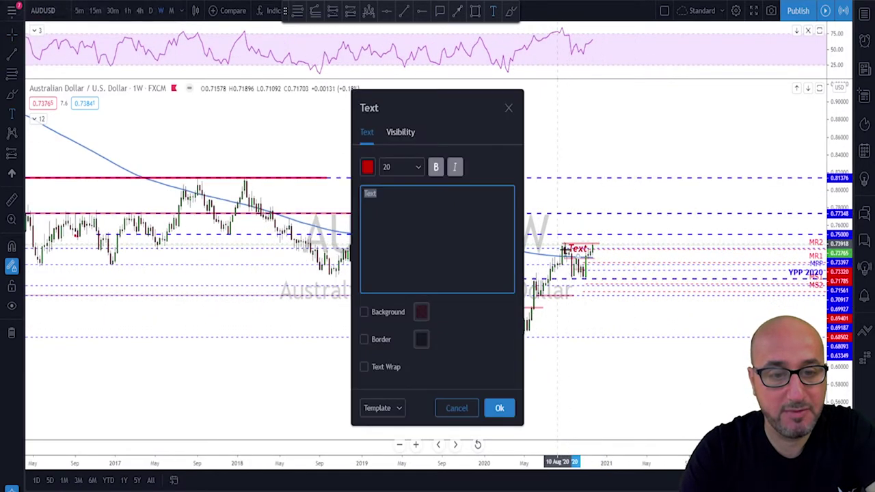
click(455, 409)
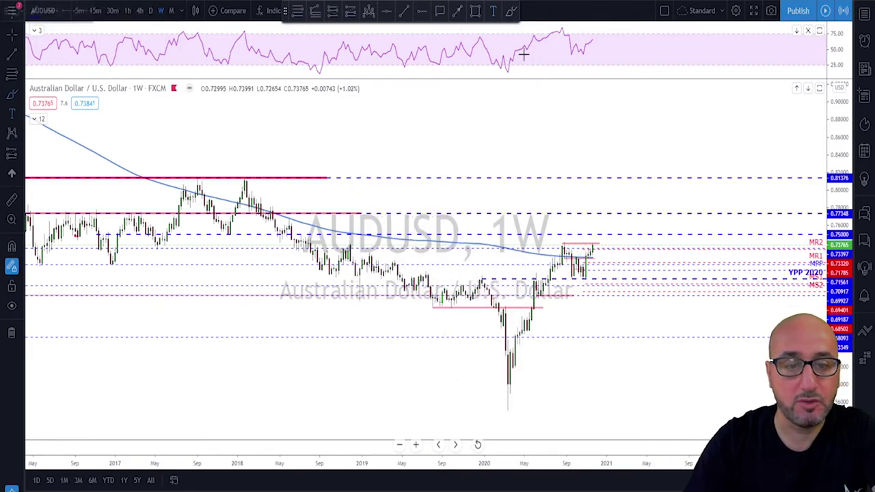
Step: Circle the late August 2020 high on the weekly AUDUSD chart with the brush, and undo the circle
scroll(596, 351, up, 1)
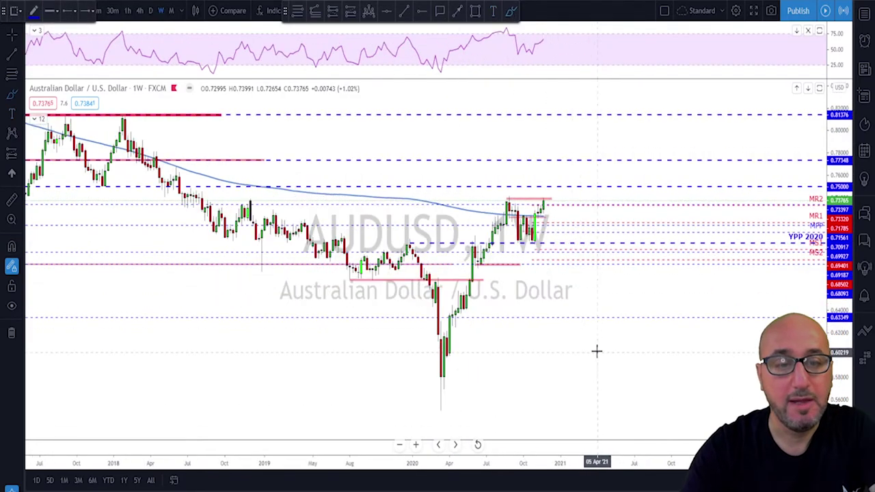
click(510, 197)
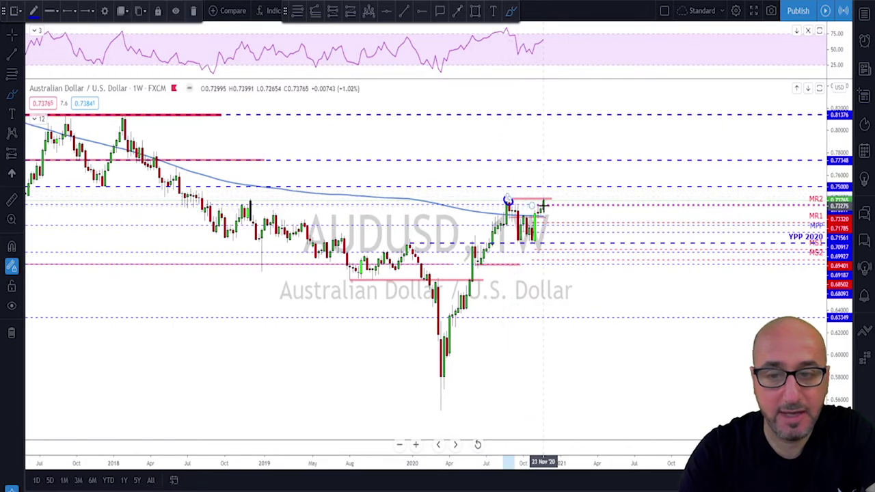
scroll(544, 205, down, 2)
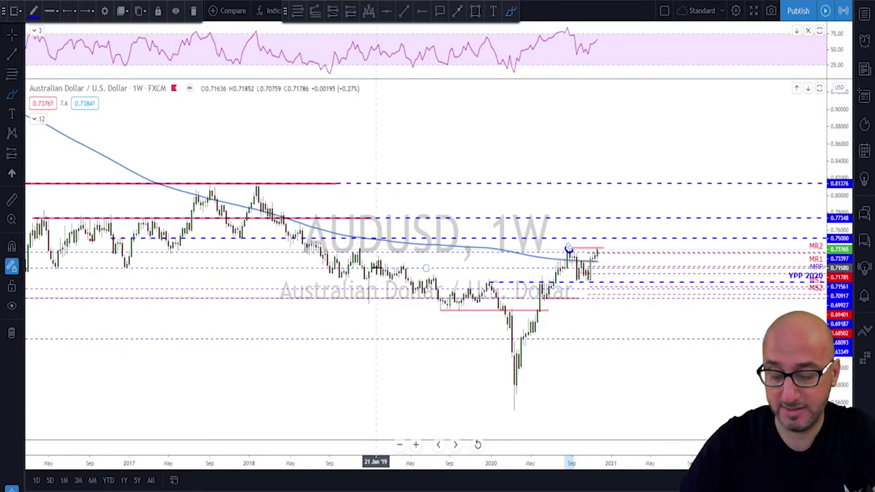
key(ctrl+z)
scroll(426, 273, up, 1)
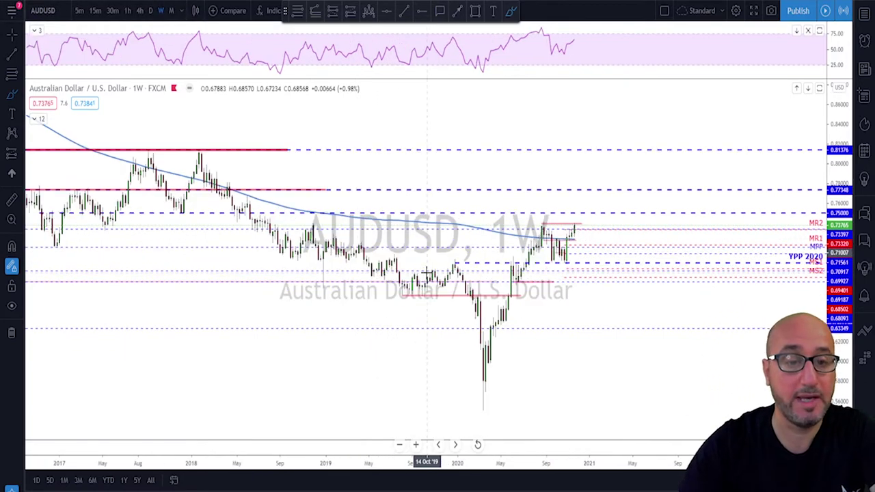
Step: Brush a falling divergence line across the RSI peaks from September 2020 to the latest reading on weekly AUDUSD, and delete it
scroll(426, 272, up, 2)
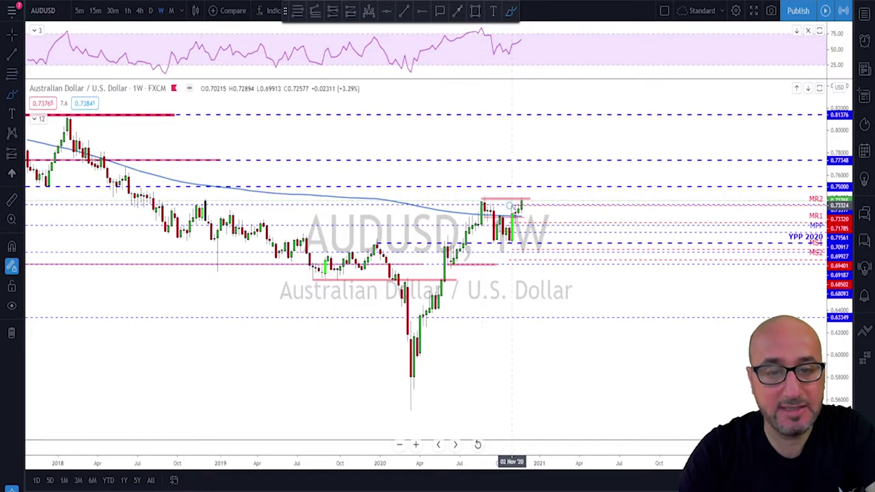
click(513, 201)
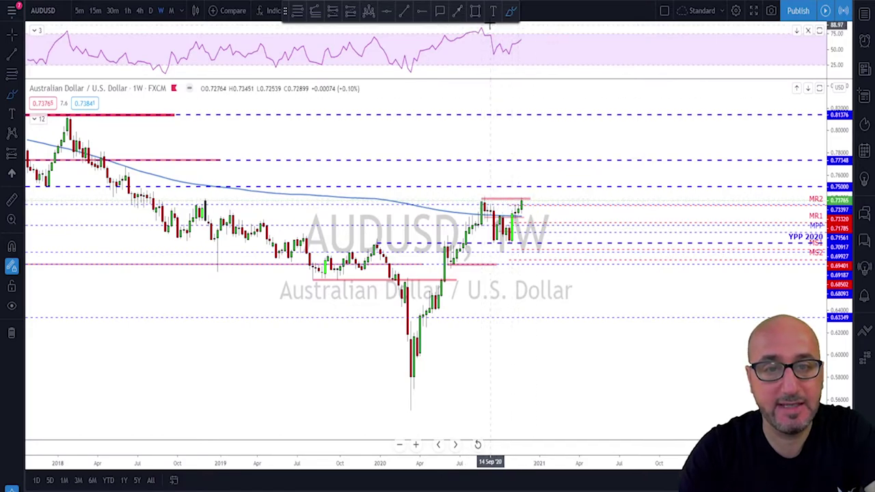
drag(481, 28, 526, 38)
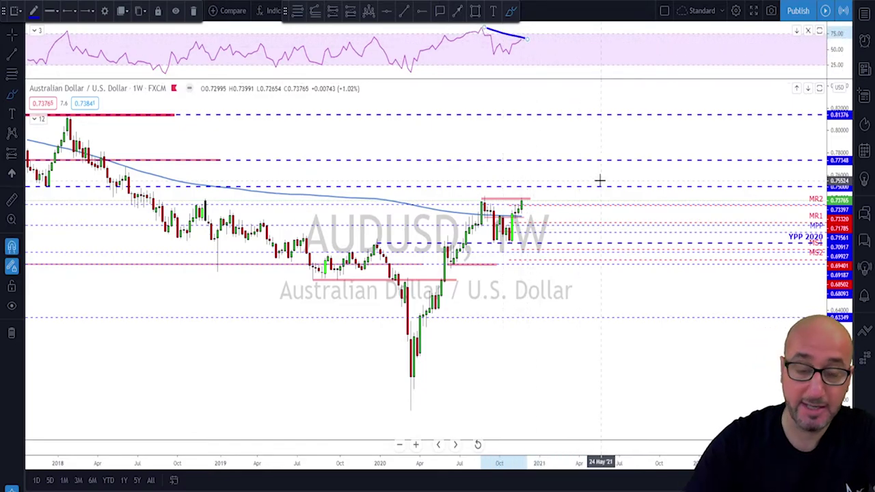
key(Delete)
Step: Switch AUDUSD to the daily timeframe, circle the November 2020 RSI readings, and delete the circle
click(151, 11)
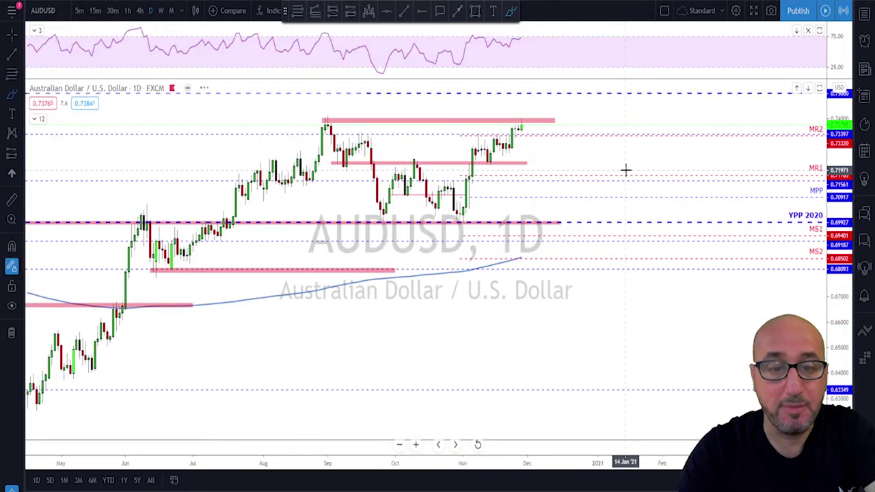
scroll(558, 171, up, 1)
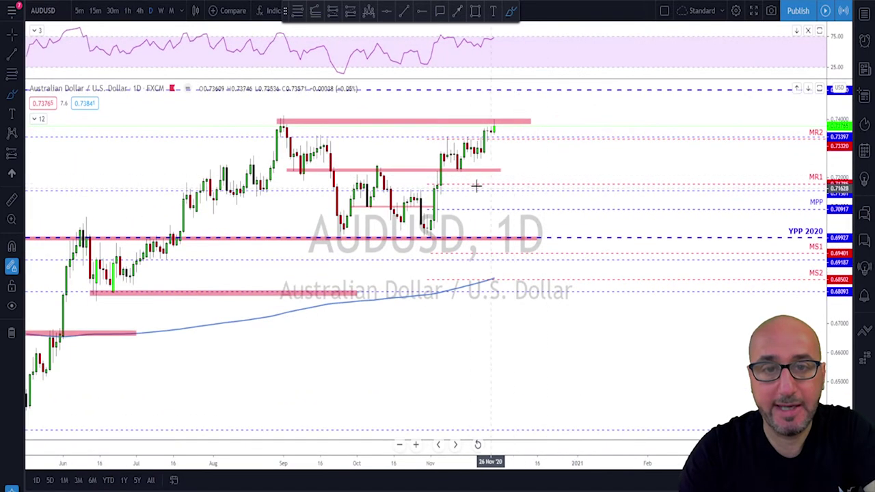
mouse_move(497, 33)
mouse_down()
mouse_move(433, 33)
mouse_move(512, 37)
mouse_move(492, 33)
mouse_up()
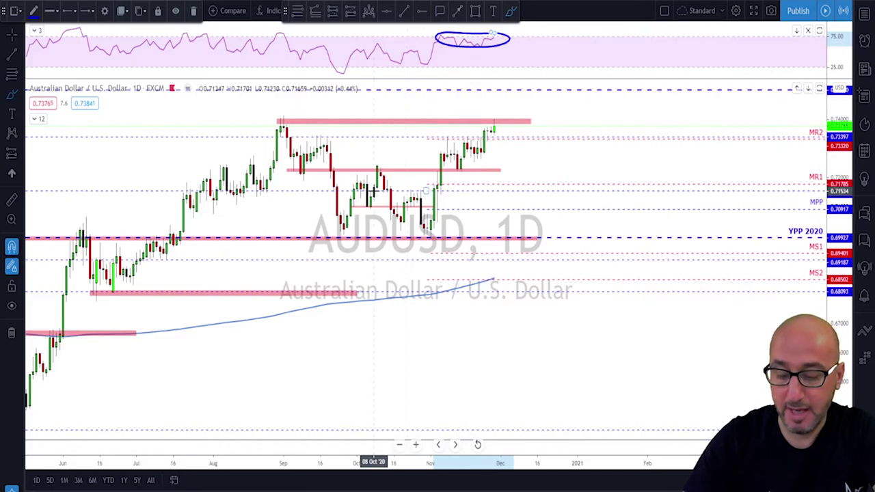
key(Delete)
Step: Circle the 31 August 2020 high, brush the swings down to the early November low, and undo these drawings
click(281, 120)
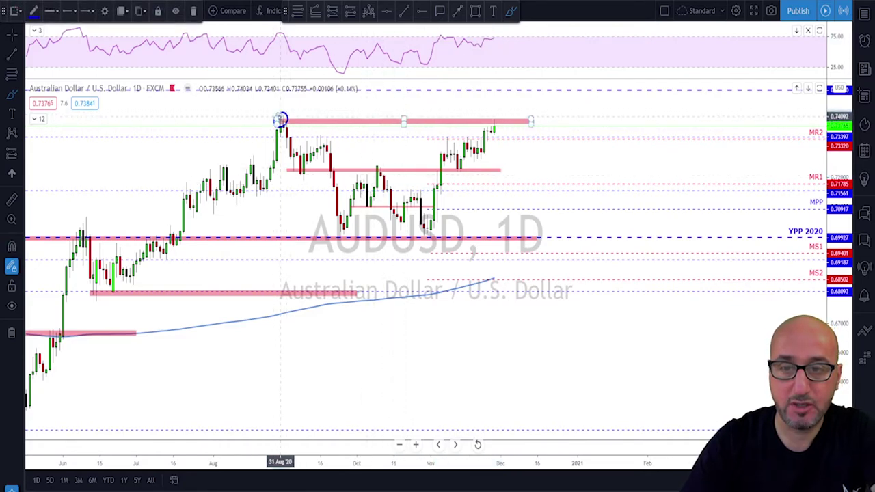
mouse_move(281, 119)
mouse_down()
mouse_move(308, 164)
mouse_move(323, 144)
mouse_move(353, 222)
mouse_move(372, 171)
mouse_move(433, 241)
mouse_up()
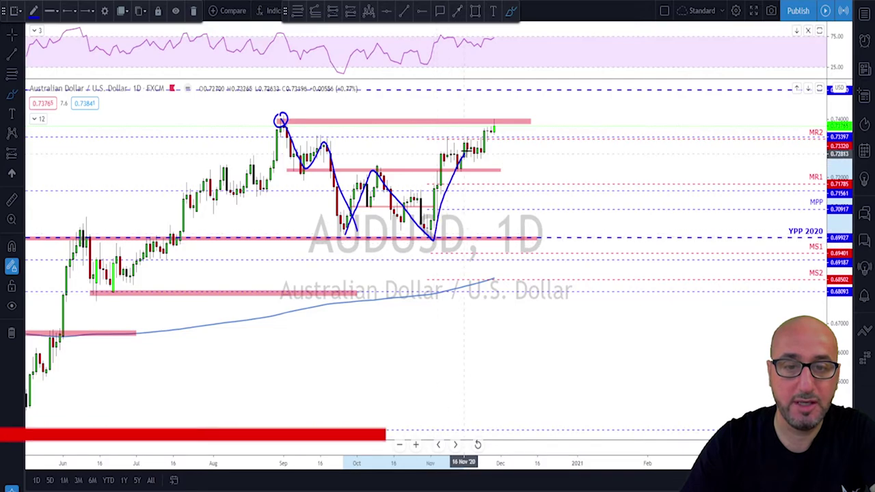
key(ctrl+z)
key(ctrl+z)
key(ctrl+z)
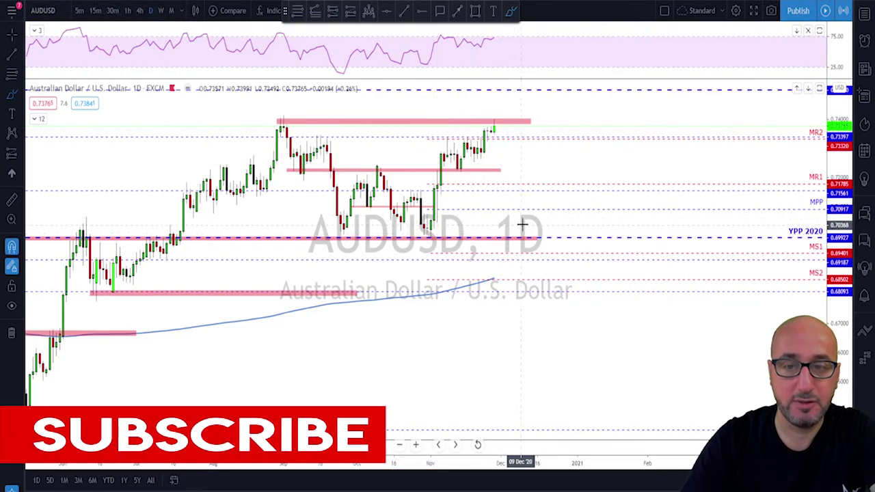
Step: Brush a possible price path from the latest daily AUDUSD candles down towards the MR1 level, and delete it
scroll(575, 212, down, 2)
scroll(584, 211, up, 2)
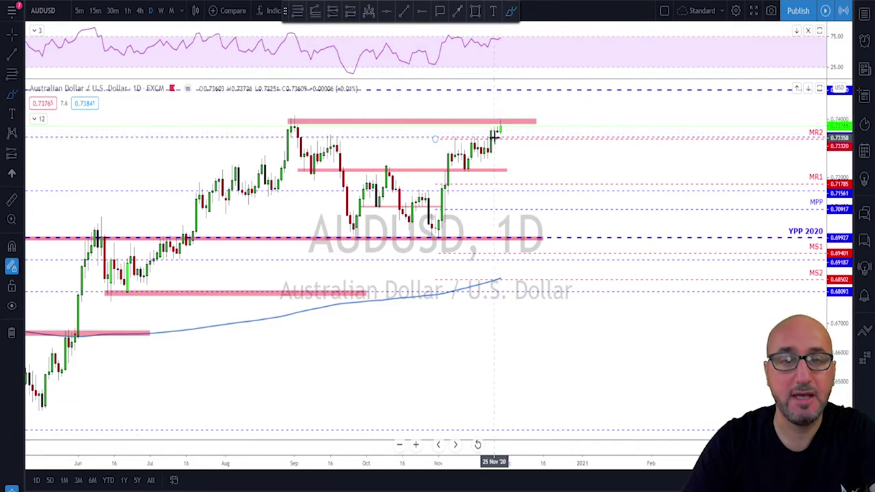
mouse_move(493, 137)
mouse_down()
mouse_move(504, 112)
mouse_move(529, 178)
mouse_up()
key(Delete)
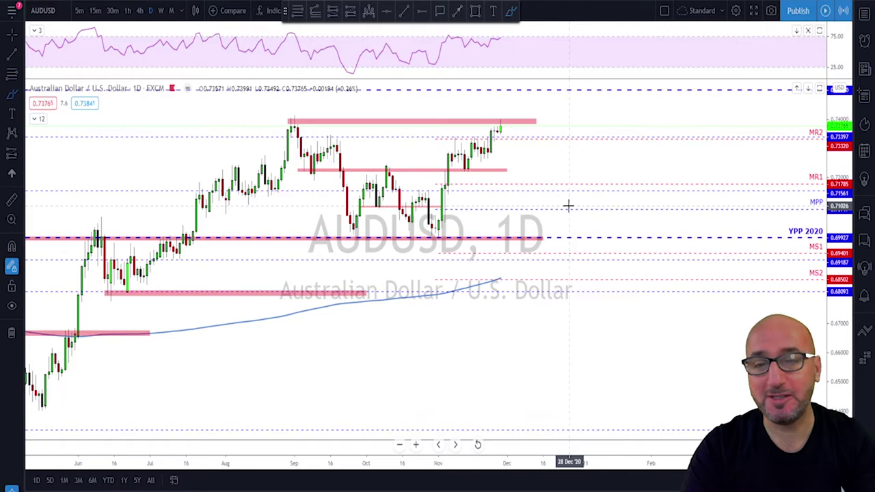
Step: Bring up NZDUSD on the weekly timeframe with price history back to late 2017 in view
key(Down)
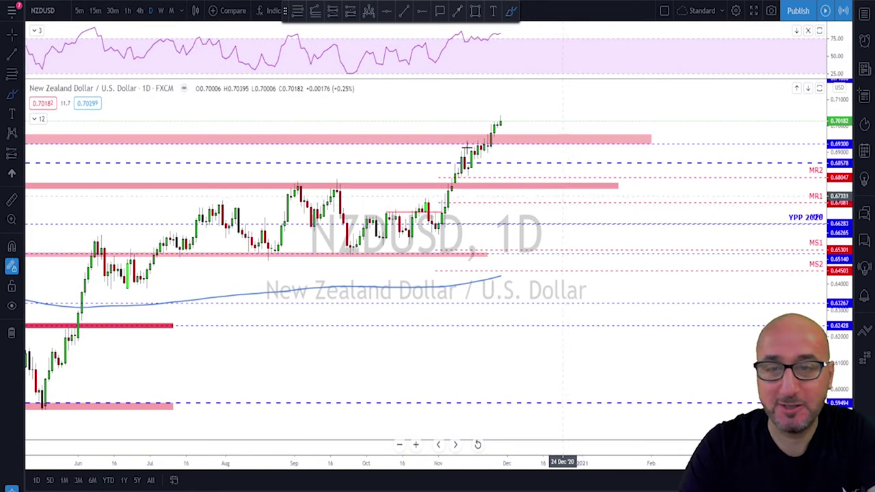
click(161, 10)
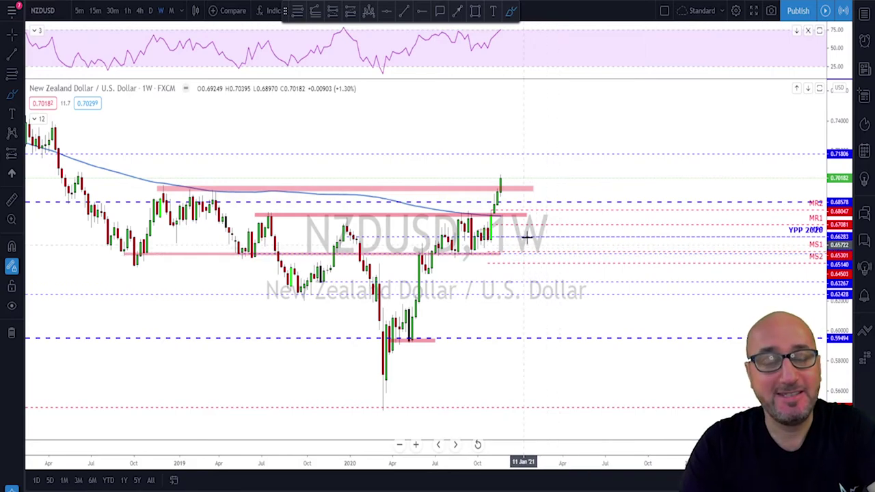
scroll(567, 246, down, 1)
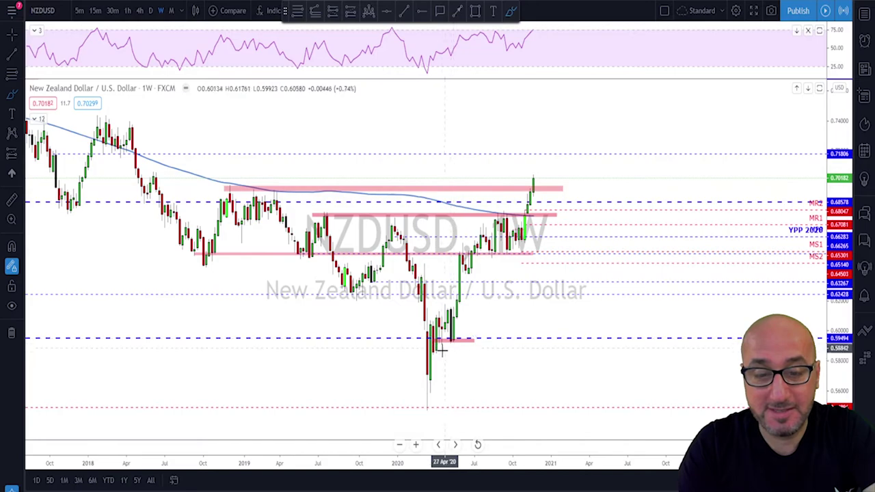
Step: Brush the rally from the March 2020 low and the mid-2019 resistance with its breakout circled, and undo the drawings
mouse_move(427, 385)
mouse_down()
mouse_move(486, 230)
mouse_move(507, 260)
mouse_move(524, 220)
mouse_move(555, 216)
mouse_move(334, 216)
mouse_up()
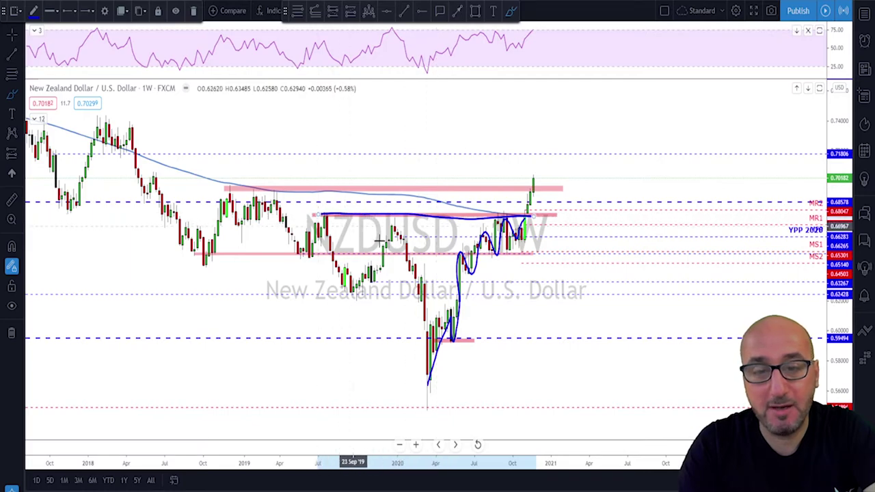
drag(522, 205, 529, 209)
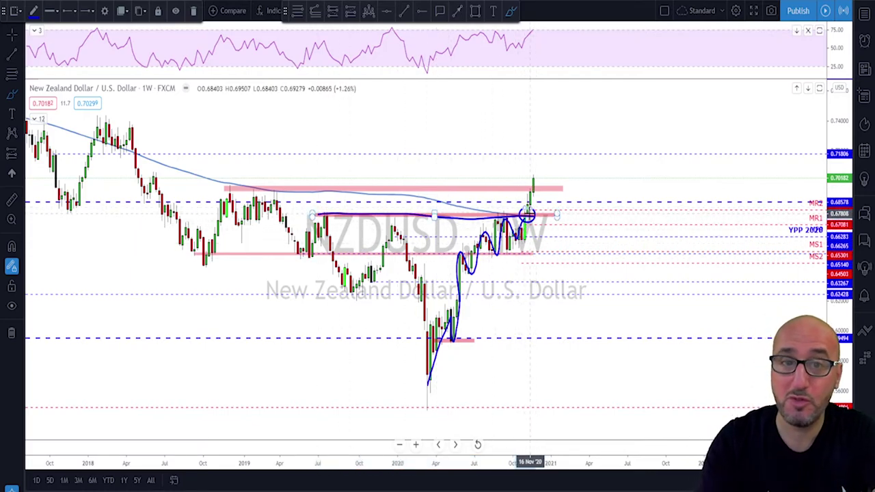
key(ctrl+z)
key(ctrl+z)
key(ctrl+z)
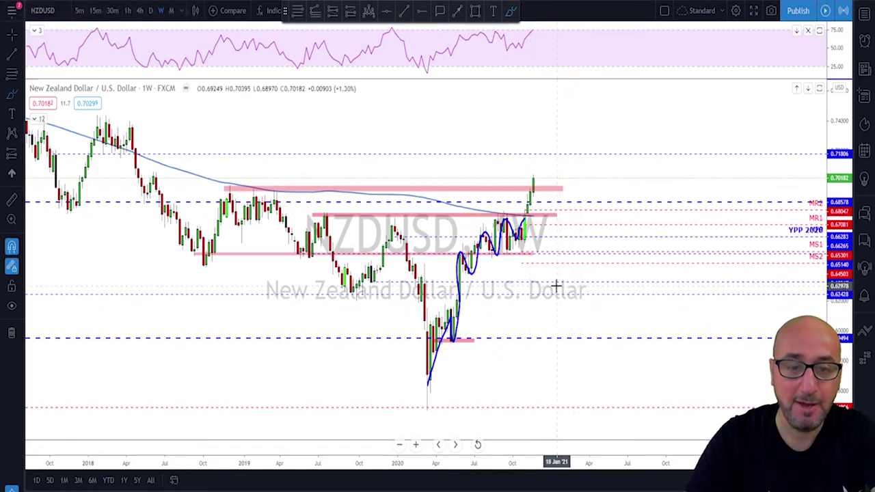
Step: Circle the late 2018 to early 2019 highs at the upper red zone on weekly NZDUSD, and switch to the monthly timeframe
mouse_move(271, 185)
mouse_down()
mouse_move(250, 182)
mouse_move(235, 200)
mouse_move(244, 202)
mouse_move(254, 183)
mouse_up()
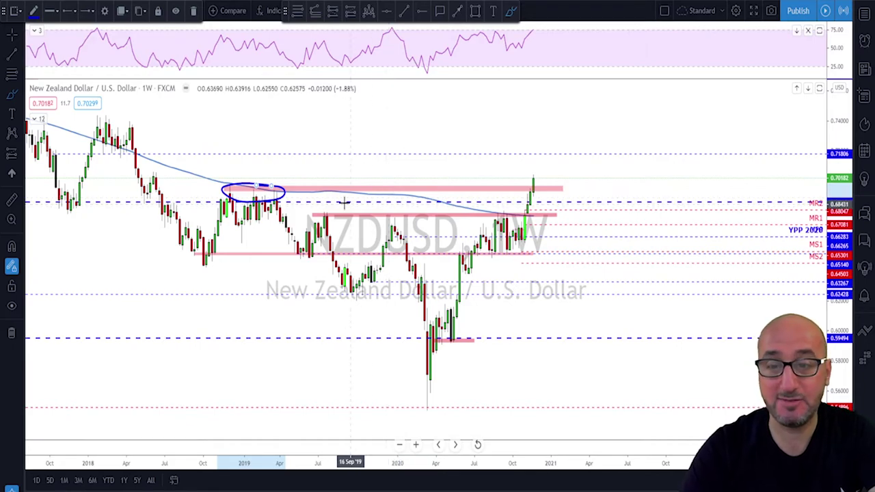
scroll(393, 176, down, 3)
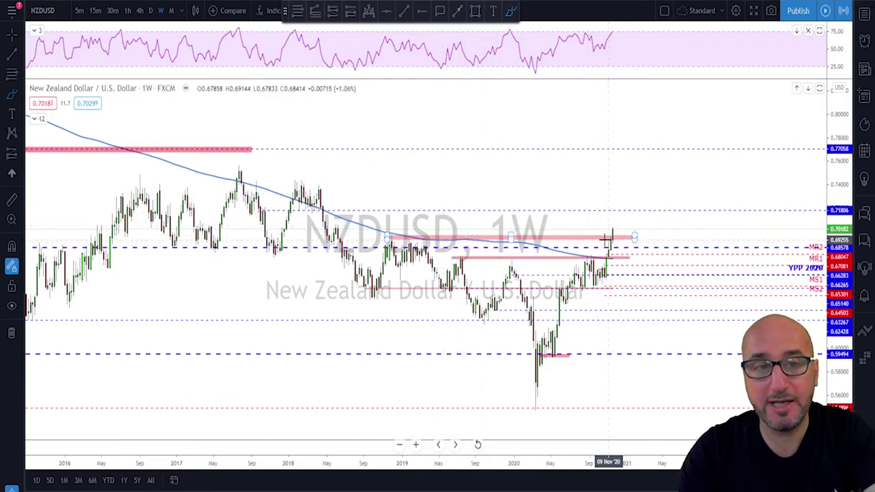
click(171, 10)
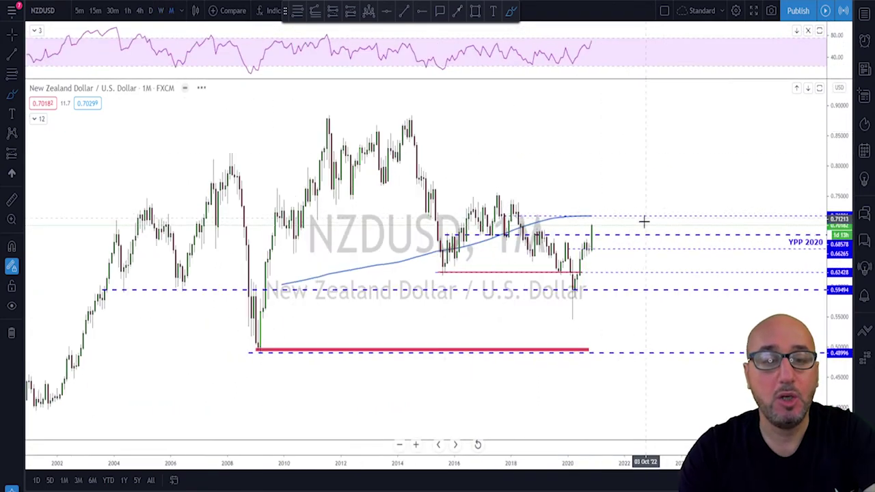
scroll(644, 220, up, 2)
scroll(582, 291, down, 1)
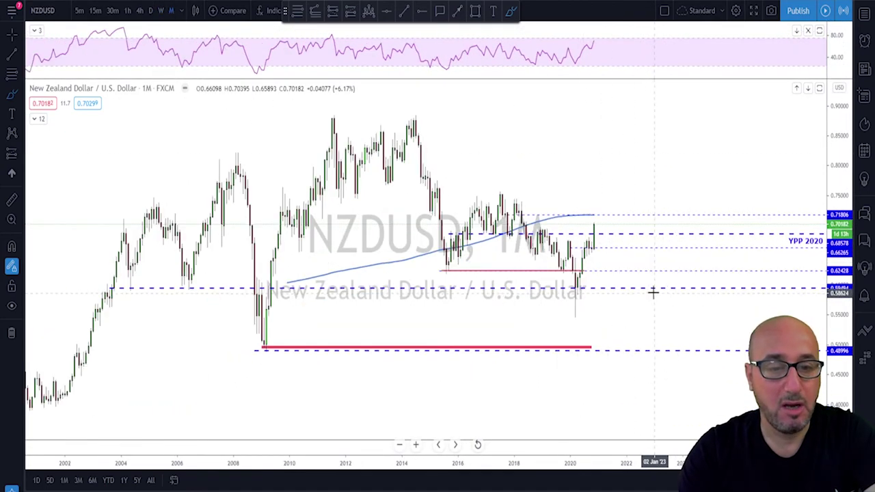
scroll(596, 240, down, 1)
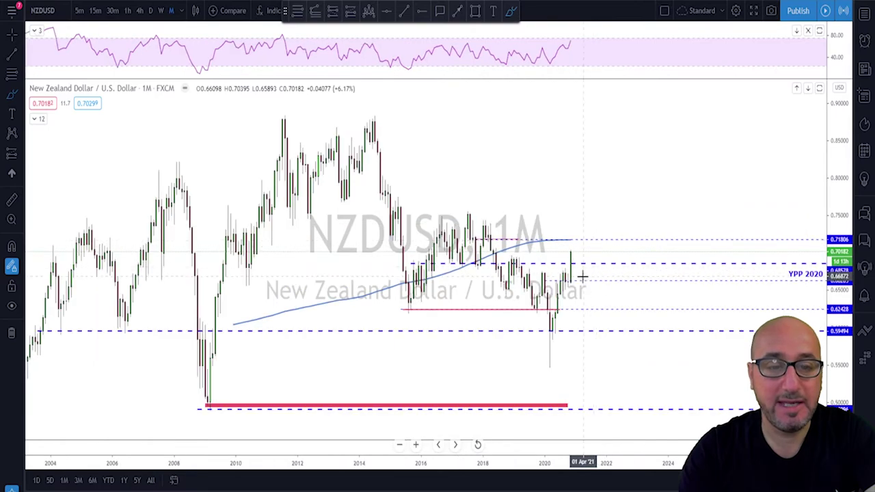
Step: Circle the early 2019 highs just above the 0.68578 level on the monthly NZDUSD chart
mouse_move(514, 260)
mouse_down()
mouse_move(525, 254)
mouse_move(514, 258)
mouse_up()
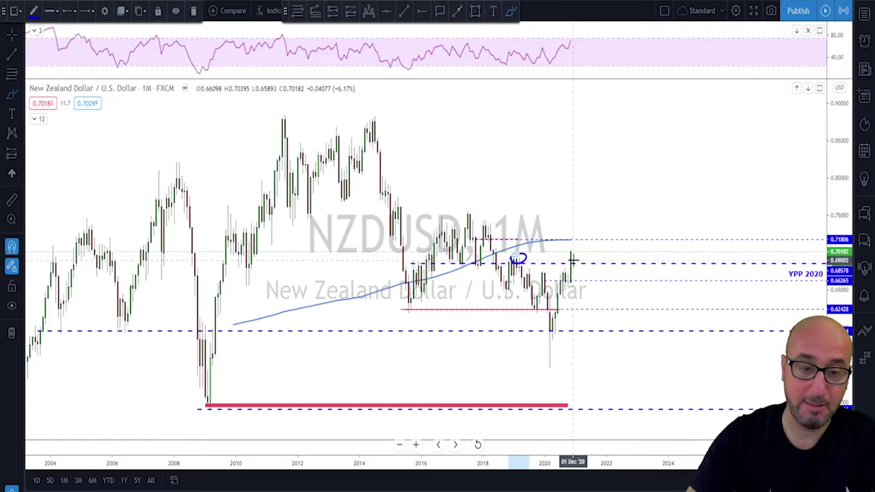
scroll(561, 266, up, 2)
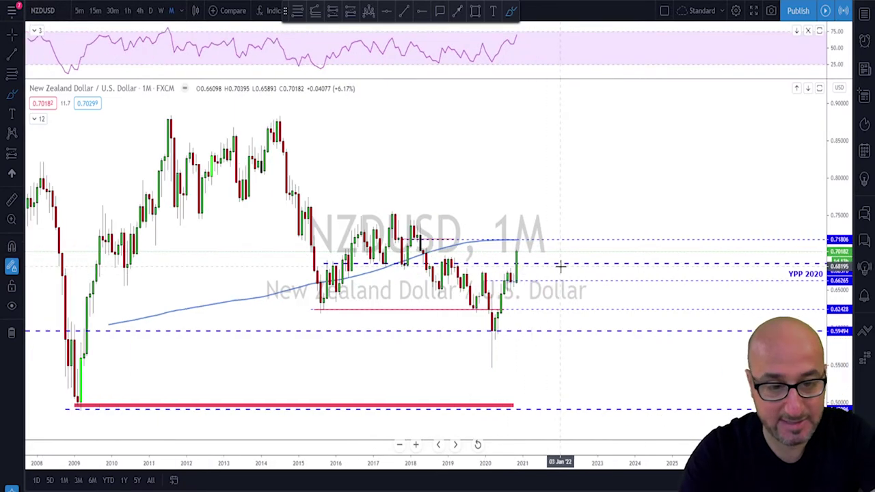
scroll(560, 267, up, 1)
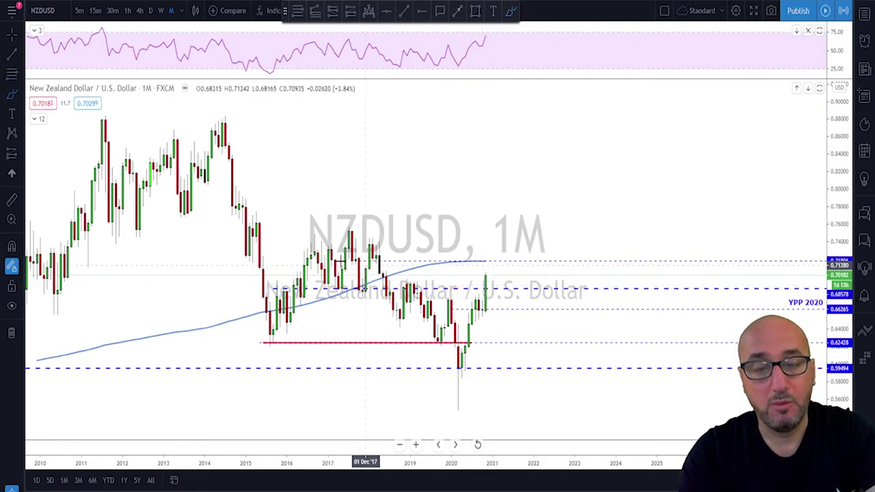
Step: Circle the 2017 and early 2018 highs above the 0.71806 level on monthly NZDUSD, and undo back to the weekly chart
mouse_move(375, 238)
mouse_down()
mouse_move(375, 250)
mouse_move(356, 234)
mouse_up()
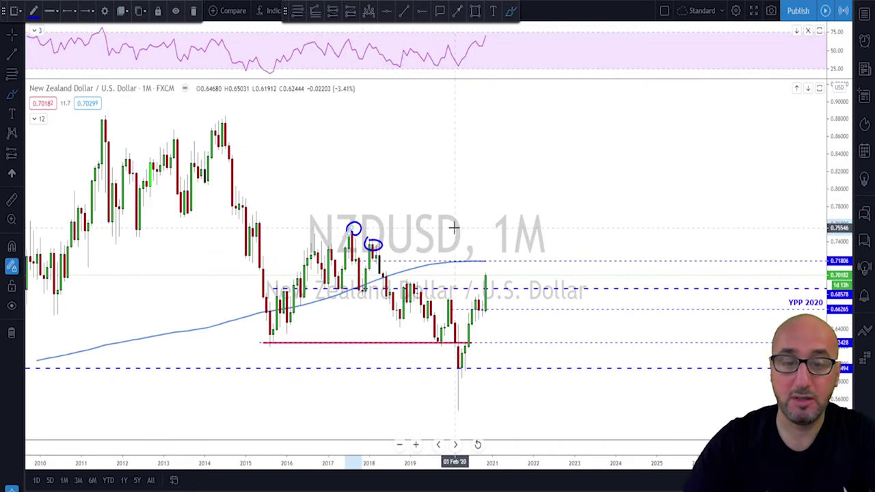
key(ctrl+z)
key(ctrl+z)
key(ctrl+z)
key(ctrl+z)
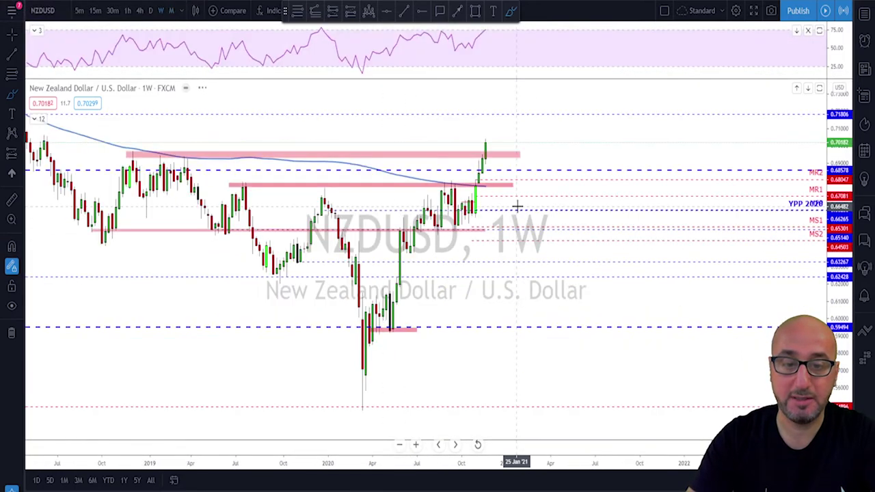
Step: Switch NZDUSD to monthly and brush the swings from the 2014 high through the 2015 low and 2017 high to the March 2020 low
click(171, 10)
scroll(513, 229, down, 4)
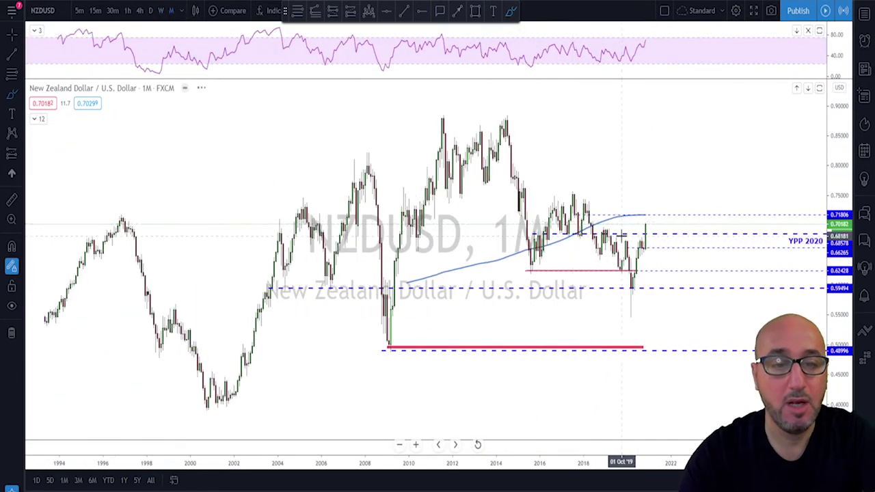
mouse_move(503, 123)
mouse_down()
mouse_move(531, 270)
mouse_move(558, 225)
mouse_move(583, 217)
mouse_move(626, 298)
mouse_up()
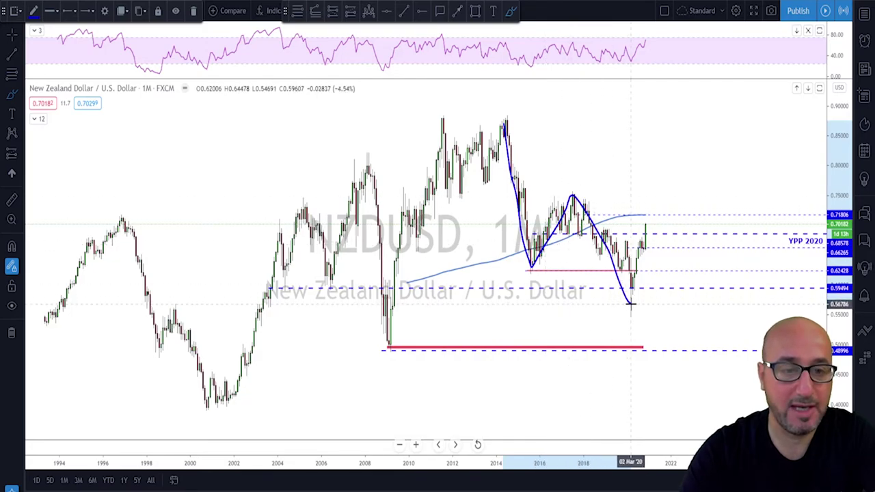
Step: Circle the 2020 lows between 0.62428 and 0.59494 on monthly NZDUSD, and undo the circle and the brushed swing path
scroll(685, 287, down, 1)
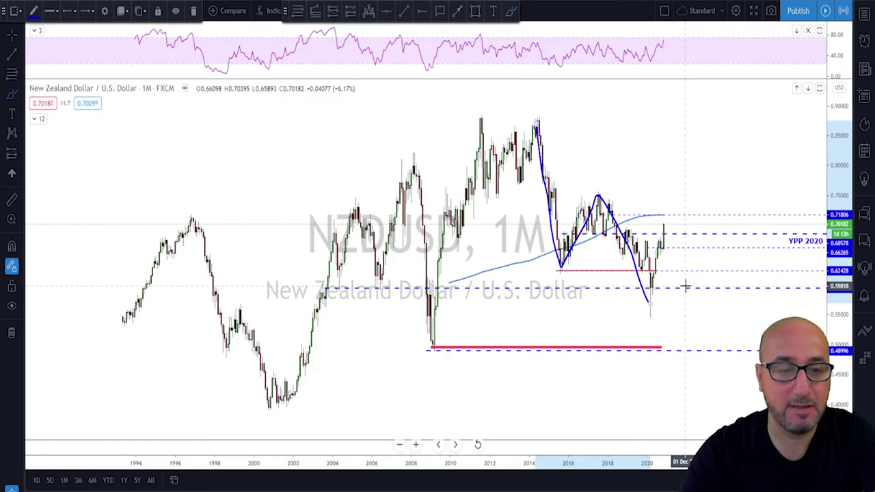
drag(658, 266, 660, 271)
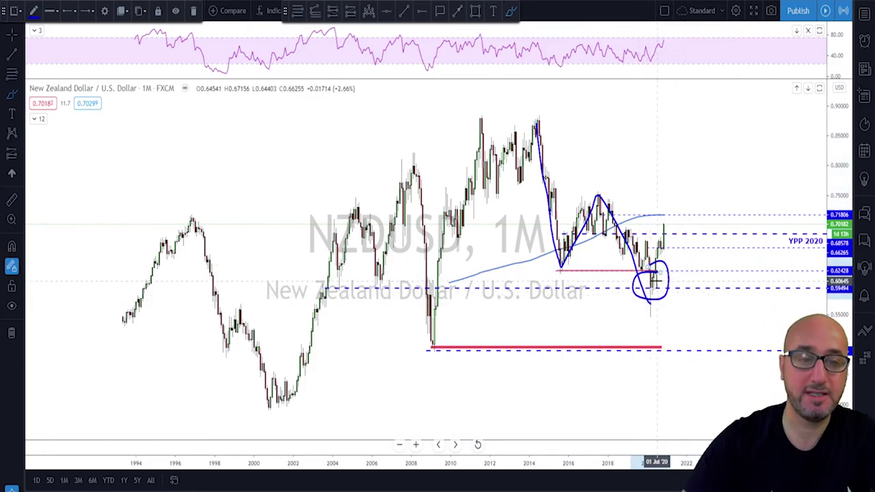
key(ctrl+z)
key(ctrl+z)
Step: Check NZDUSD on the 4-hour timeframe, and switch the chart to the daily timeframe
scroll(621, 285, up, 2)
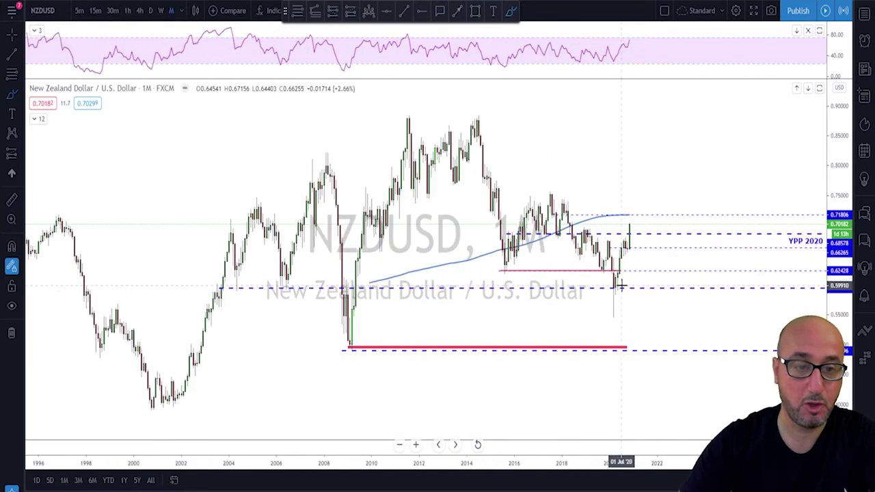
scroll(622, 287, up, 1)
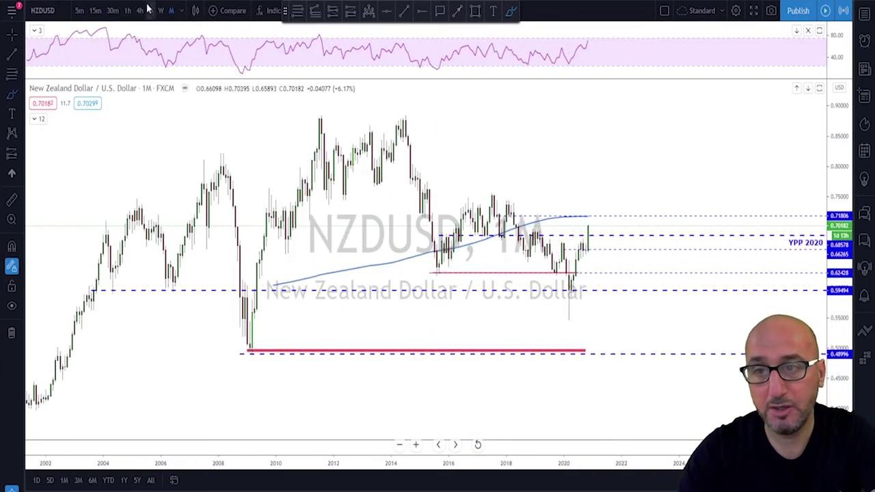
click(140, 10)
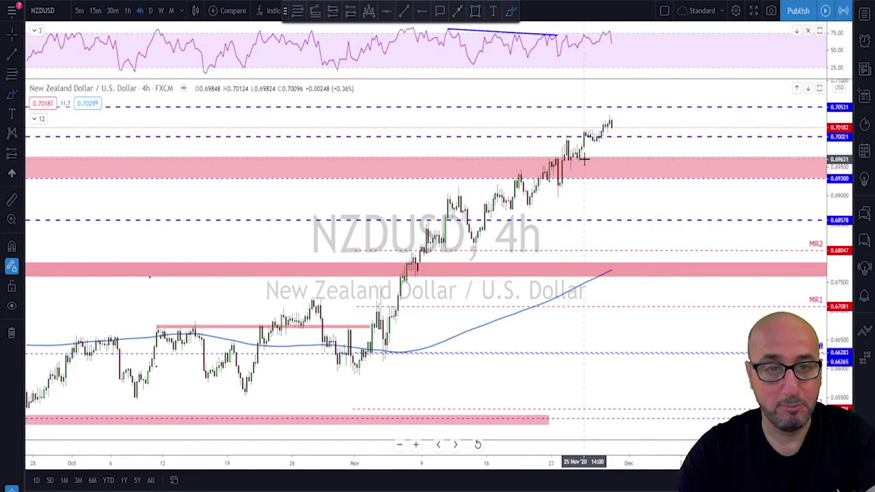
click(151, 11)
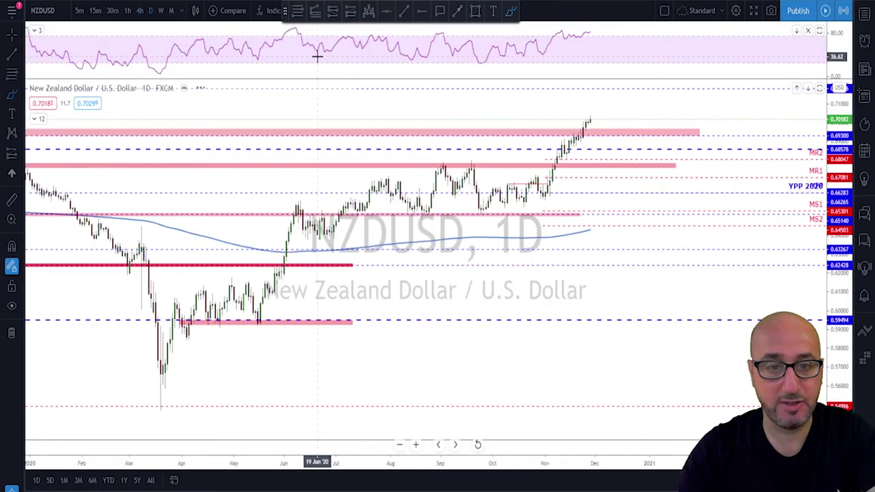
Step: Brush a rising wedge around the November rally on daily NZDUSD, with a projected drop to the red zone just below MR2
scroll(571, 193, up, 1)
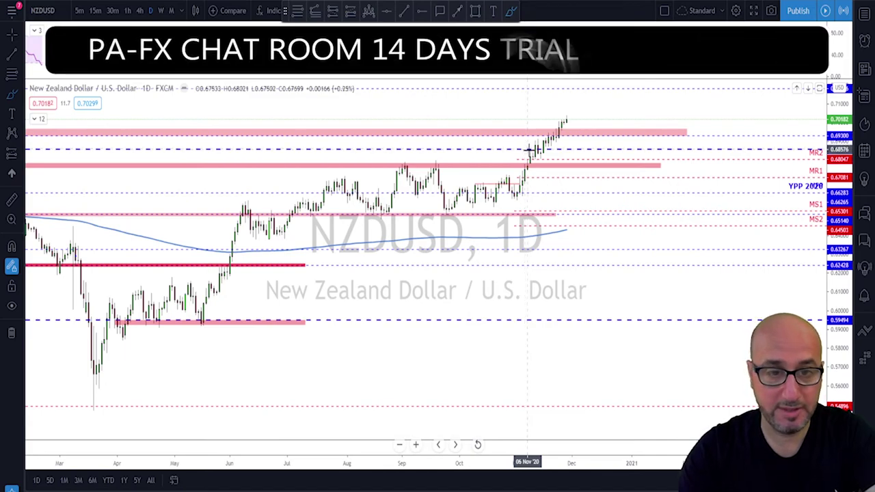
drag(525, 148, 564, 121)
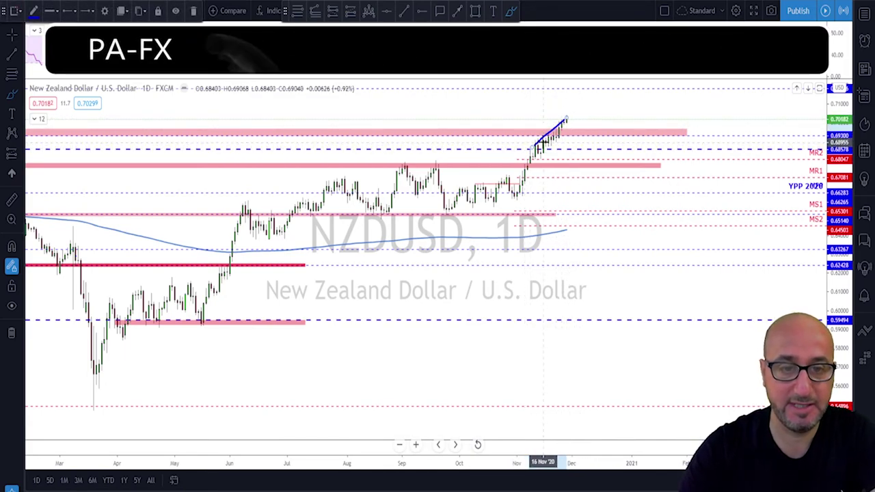
scroll(528, 178, up, 1)
scroll(529, 178, up, 1)
mouse_move(478, 179)
mouse_down()
mouse_move(514, 125)
mouse_move(533, 181)
mouse_up()
scroll(573, 181, down, 3)
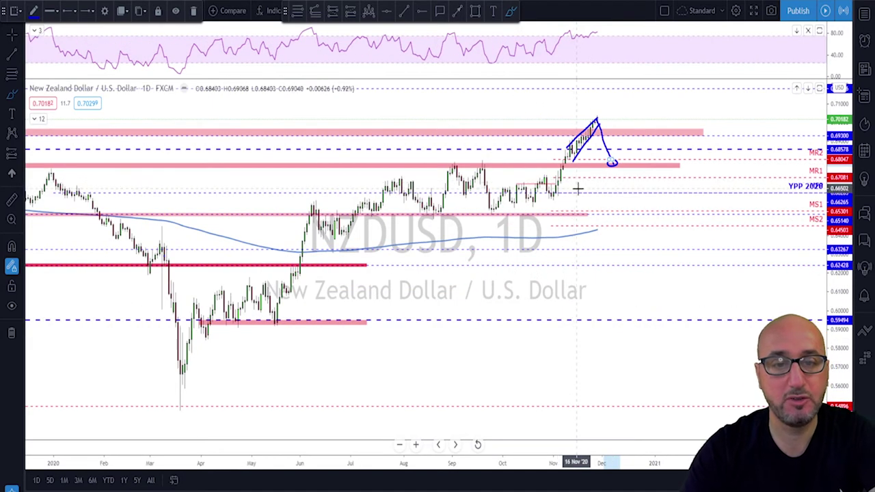
Step: Circle the projected low at the red zone below MR2 and brush a rebound arrow up into the upper red zone
scroll(578, 195, up, 1)
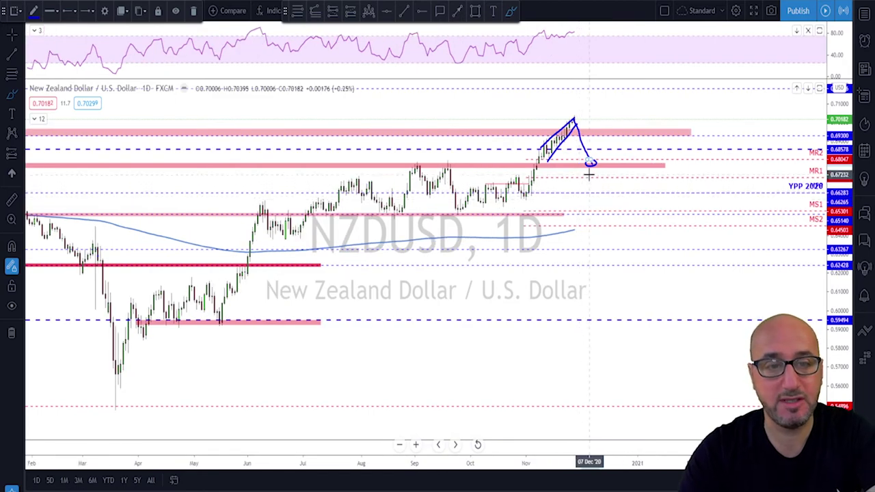
mouse_move(523, 195)
mouse_down()
mouse_move(571, 123)
mouse_move(594, 169)
mouse_move(618, 104)
mouse_up()
key(ctrl+z)
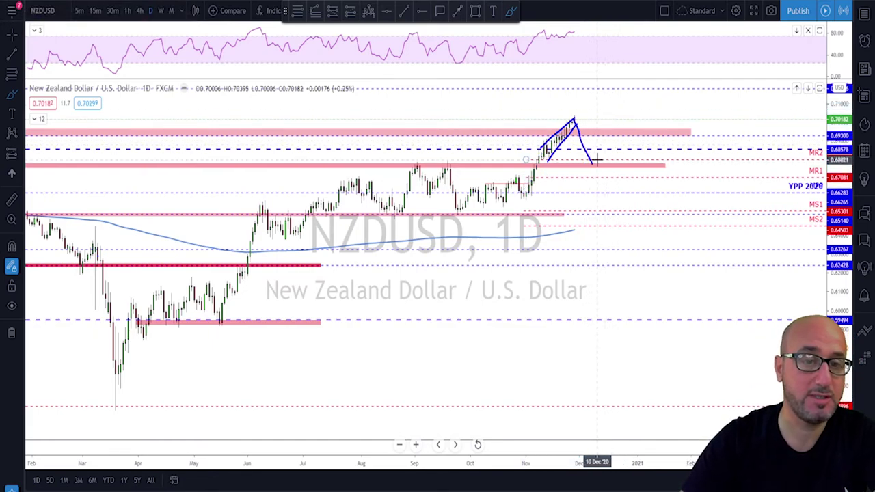
drag(589, 156, 592, 154)
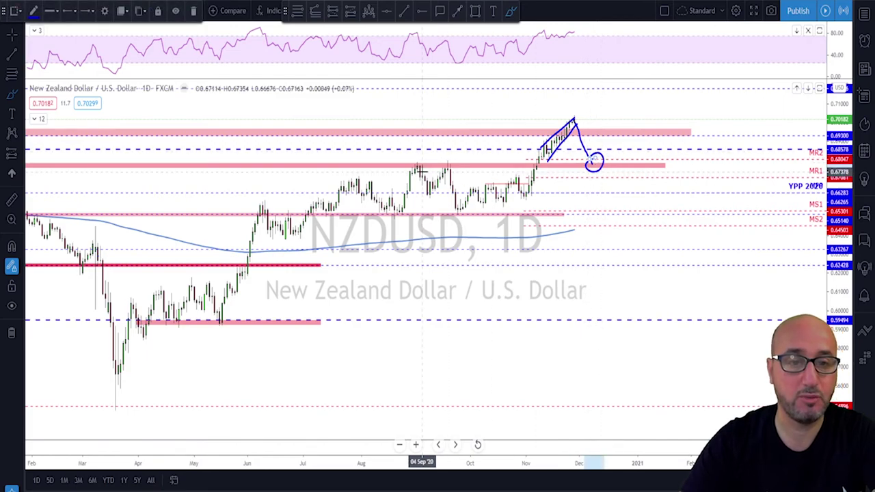
drag(595, 163, 636, 126)
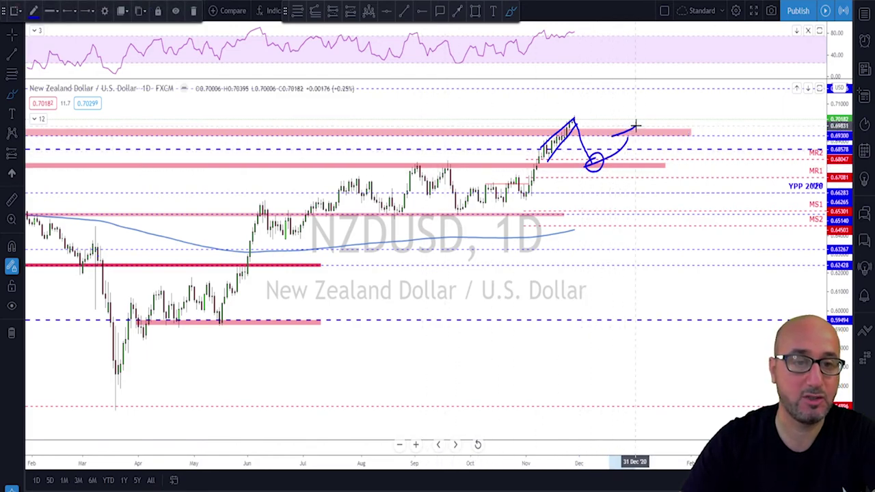
Step: Undo the brushed wedge, drop path, circle and rebound arrow on daily NZDUSD
key(ctrl+z)
key(ctrl+z)
key(ctrl+z)
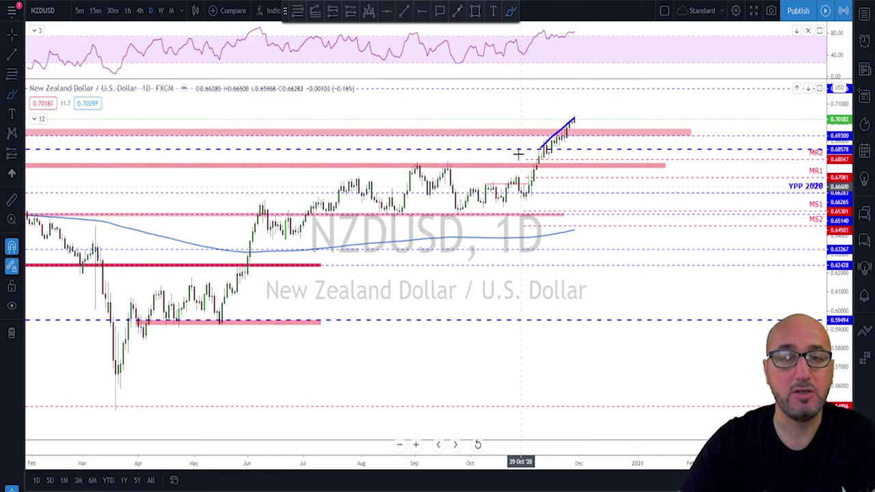
key(ctrl+z)
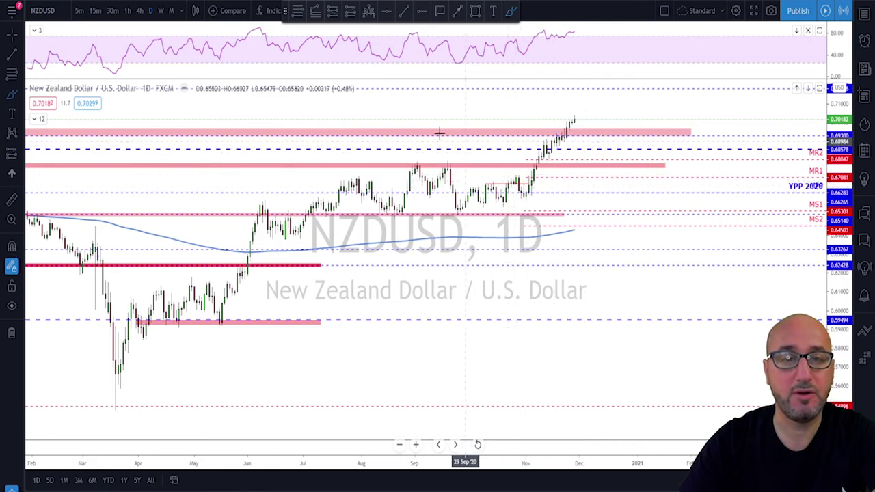
Step: Switch NZDUSD to 4-hour and draw two converging trend lines along the highs from 11 November and the lows from 13 November
click(140, 10)
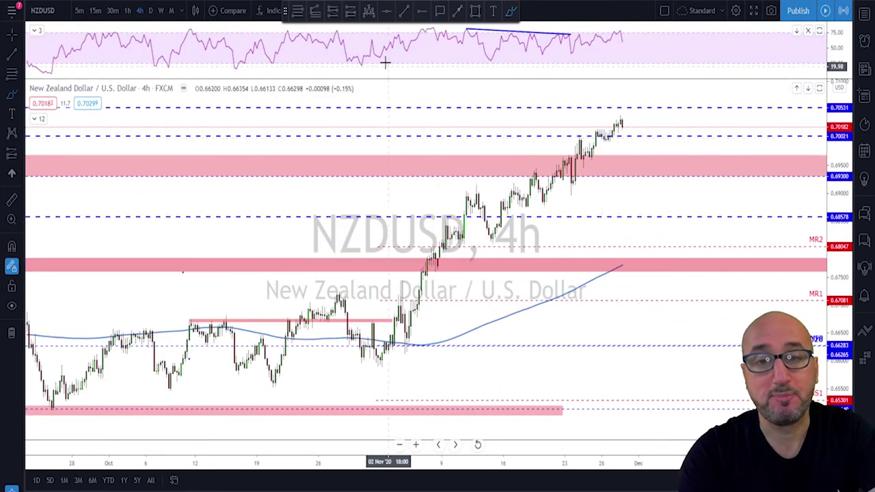
click(466, 196)
click(624, 117)
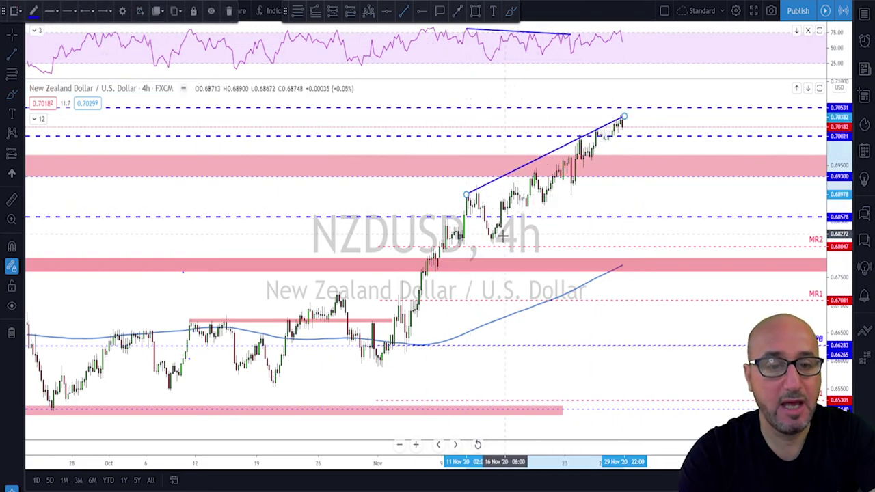
click(492, 247)
click(624, 119)
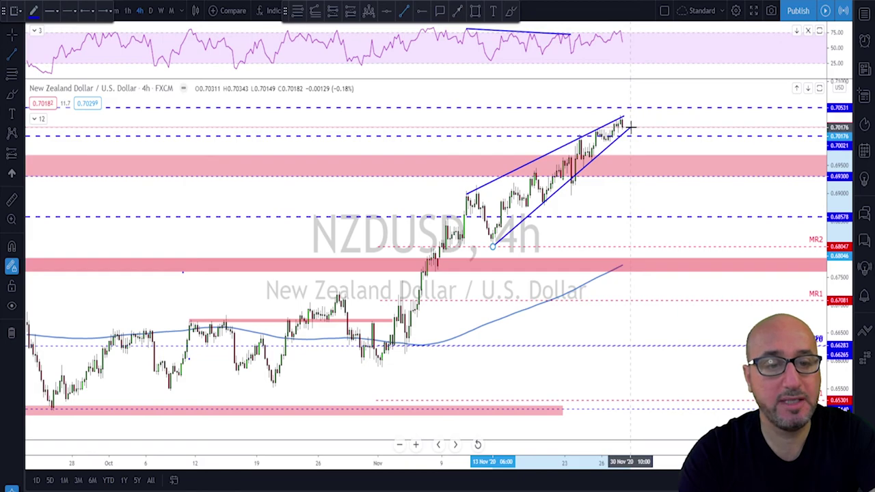
Step: Brush a projected wedge breakdown with a retest of 0.70021 and a drop to the red zone below MR2, and circle the target
scroll(626, 140, up, 1)
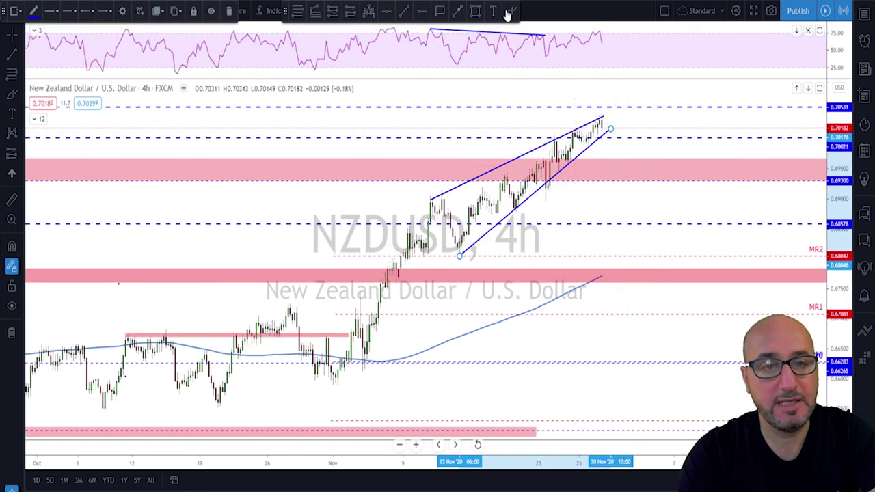
click(509, 12)
click(602, 118)
click(614, 159)
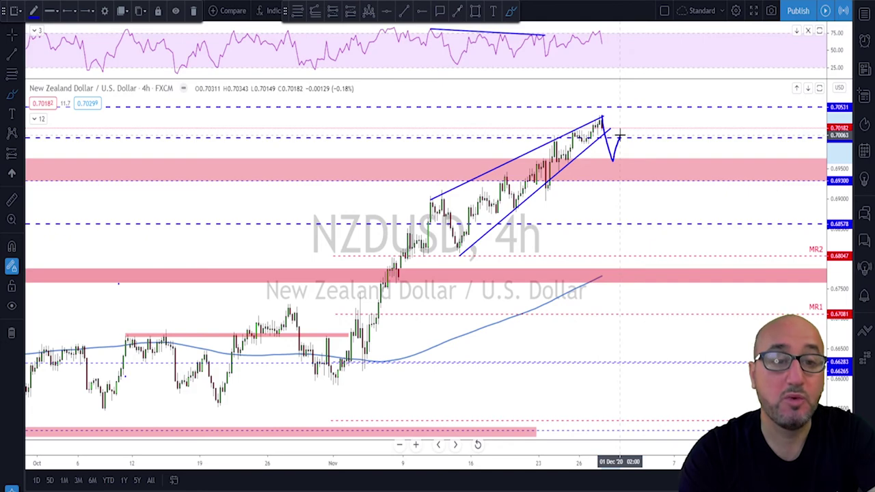
mouse_move(618, 135)
mouse_down()
mouse_move(682, 267)
mouse_move(693, 255)
mouse_move(703, 264)
mouse_move(701, 257)
mouse_up()
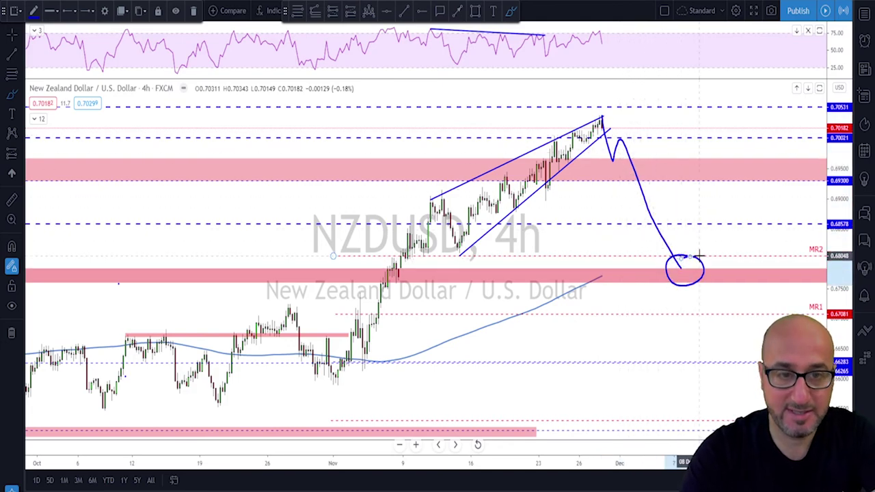
Step: Brush a rebound arrow from the circled target up to the 0.69300 zone, and undo all the brushed projections on 4-hour NZDUSD
key(ctrl)
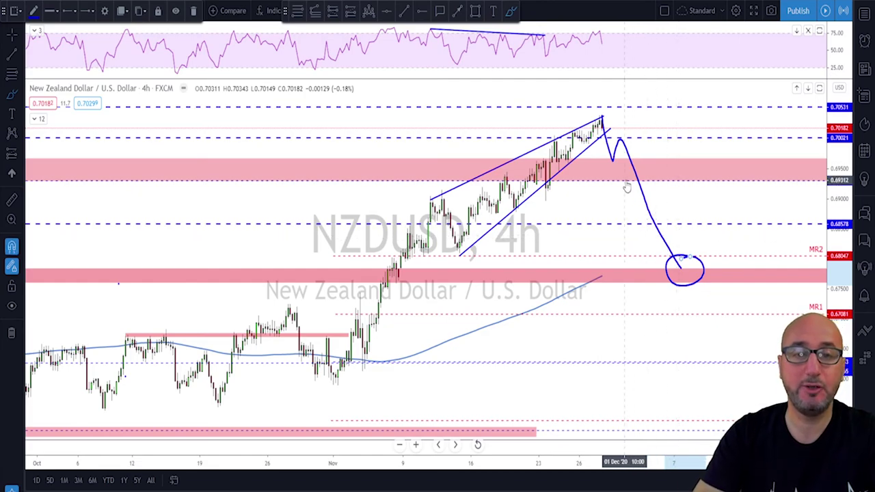
drag(685, 265, 725, 176)
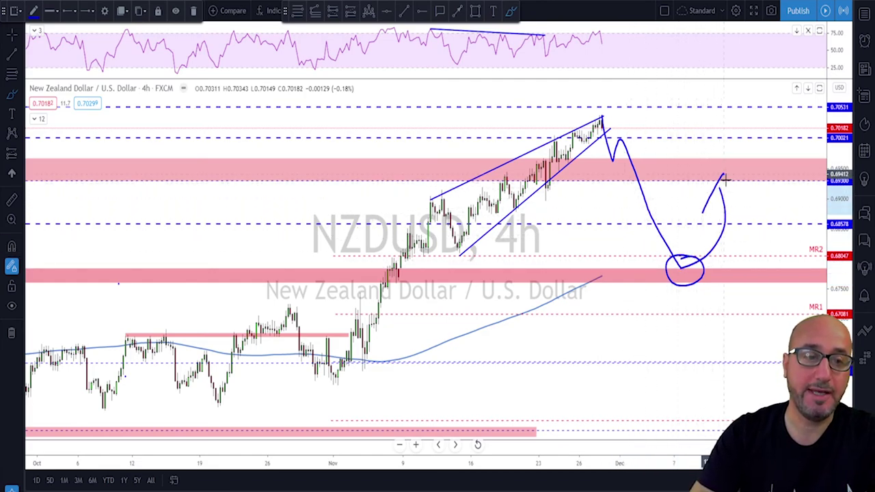
key(ctrl+z)
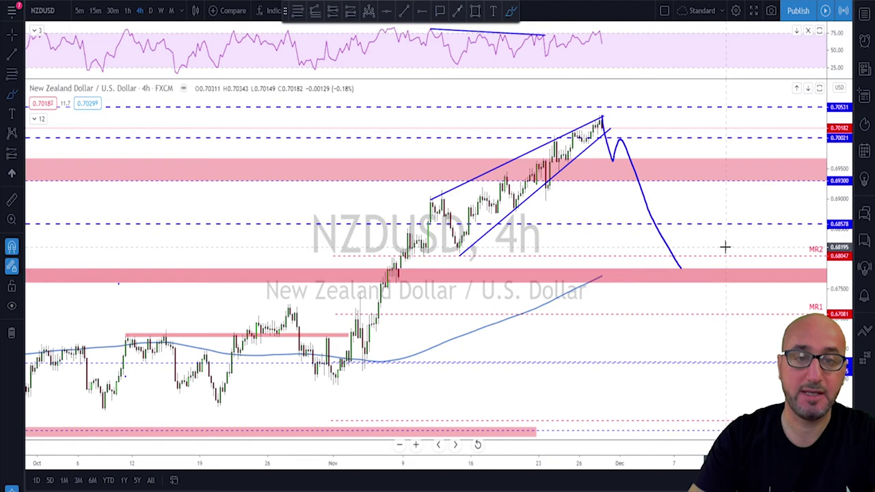
key(ctrl+z)
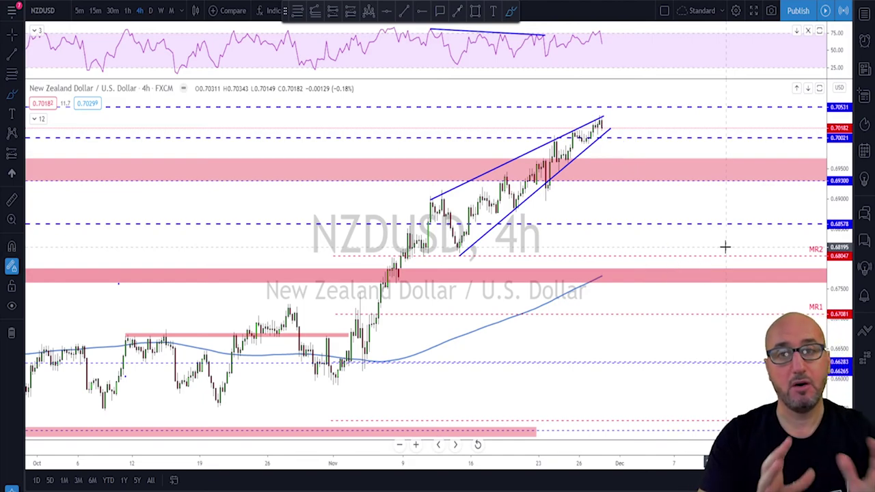